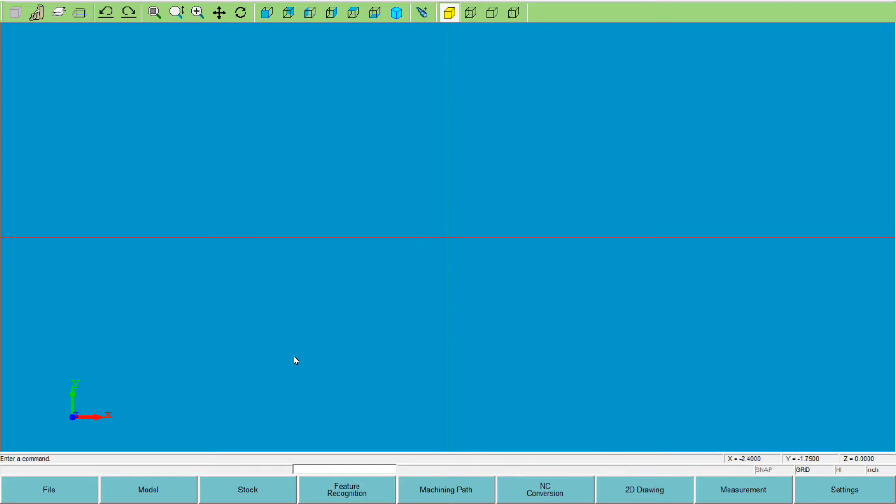
- Insert the 2D file 4axis_by_DXF_2.dxf as a model and show it in isometric view
left_click(134, 488)
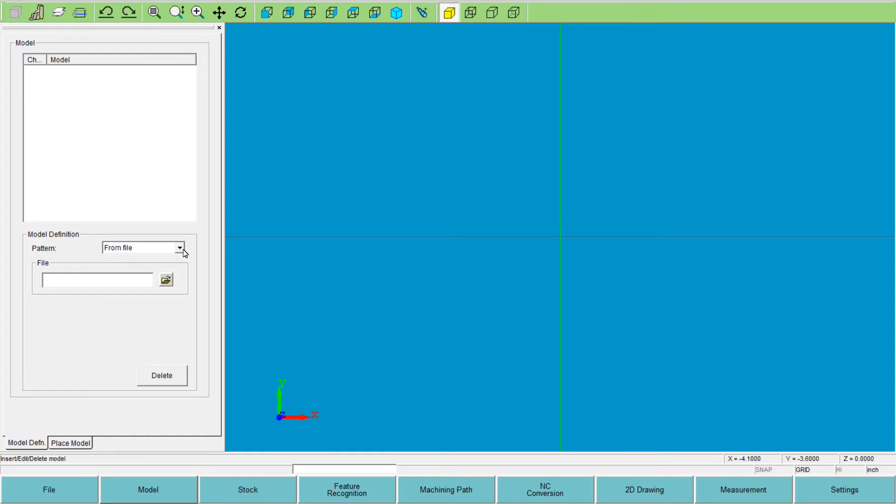
left_click(179, 248)
left_click(119, 265)
left_click(166, 279)
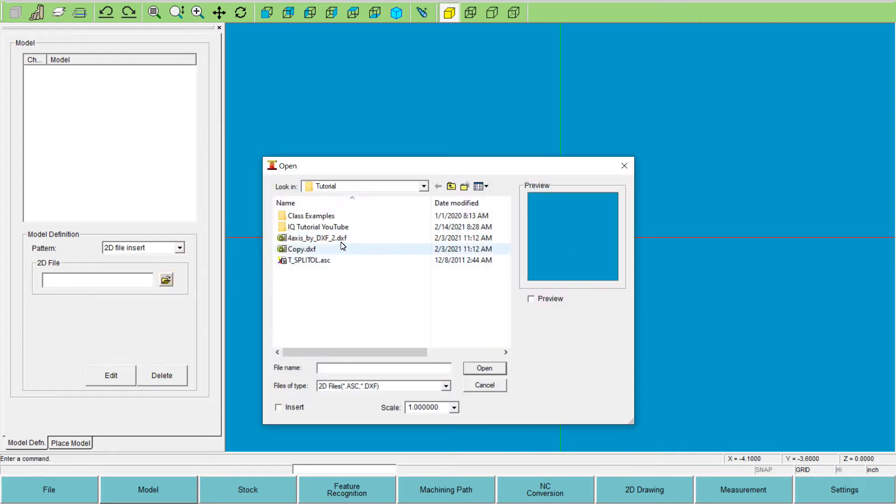
left_click(326, 238)
left_click(531, 299)
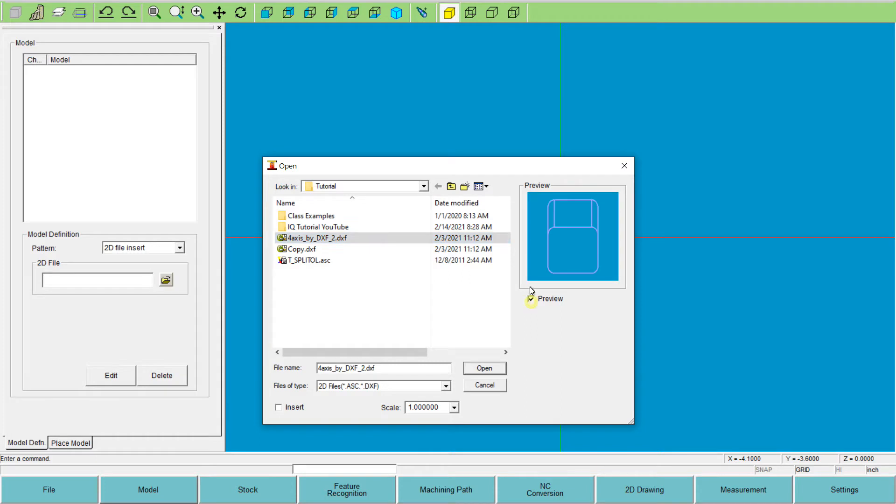
left_click(484, 368)
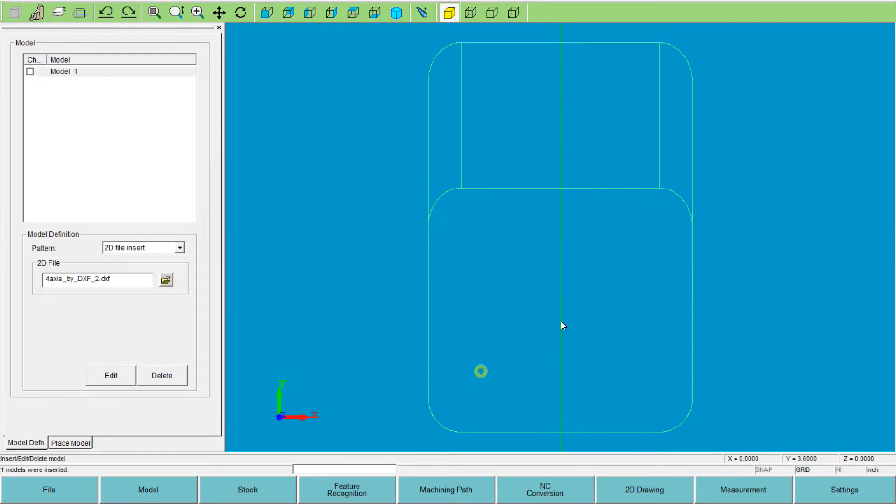
left_click(401, 20)
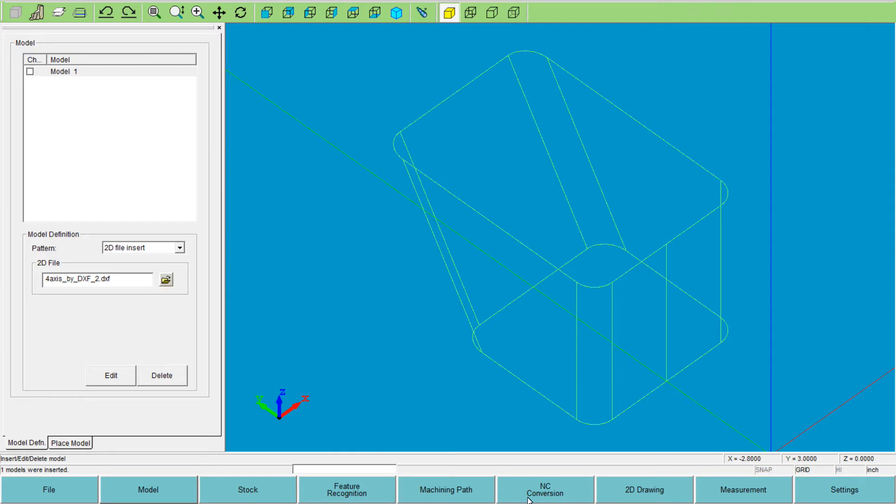
- Enter 2D Drawing and select matching lines and arcs of the top and bottom profiles to examine how they correspond
left_click(614, 491)
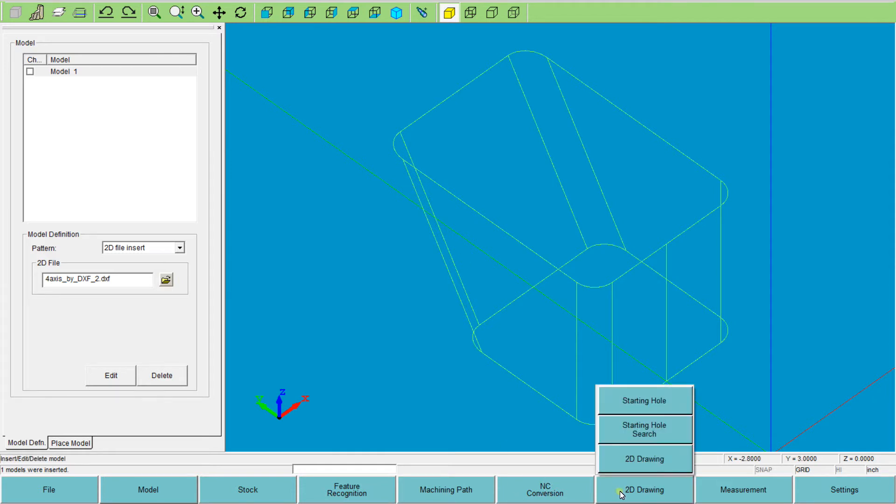
left_click(644, 468)
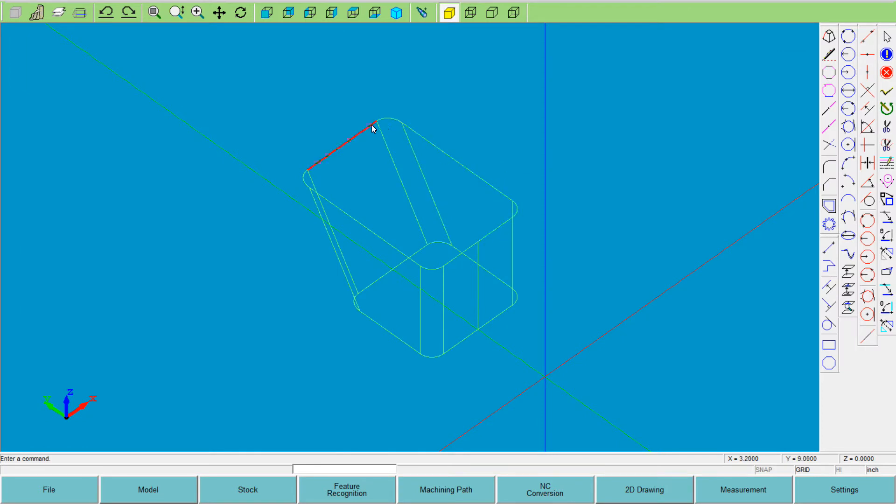
left_click(346, 144)
left_click(382, 278)
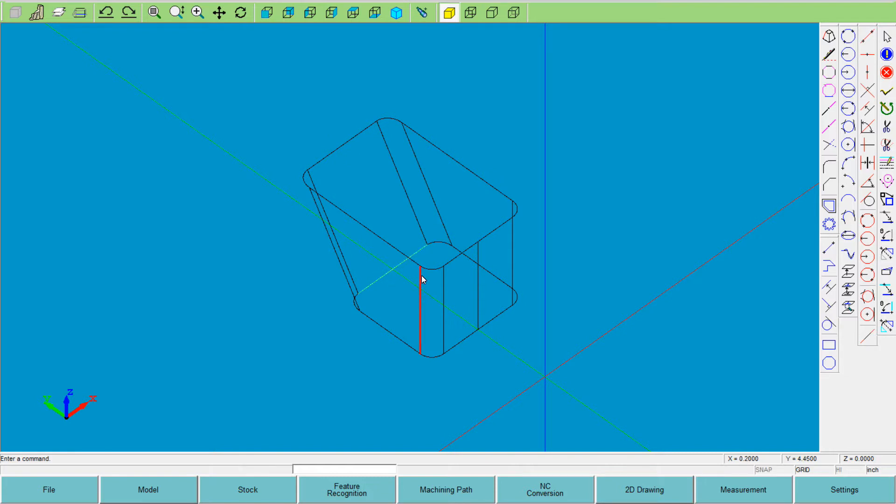
left_click(430, 357)
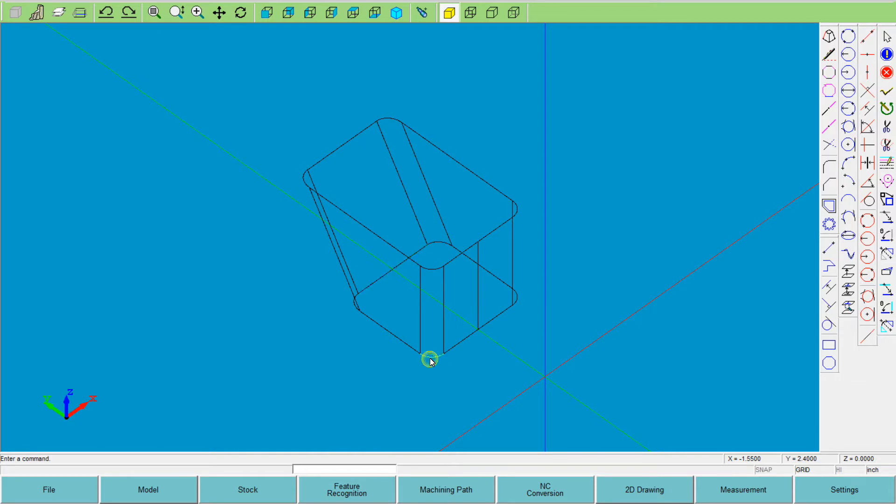
left_click(434, 270)
left_click(456, 261)
left_click(462, 343)
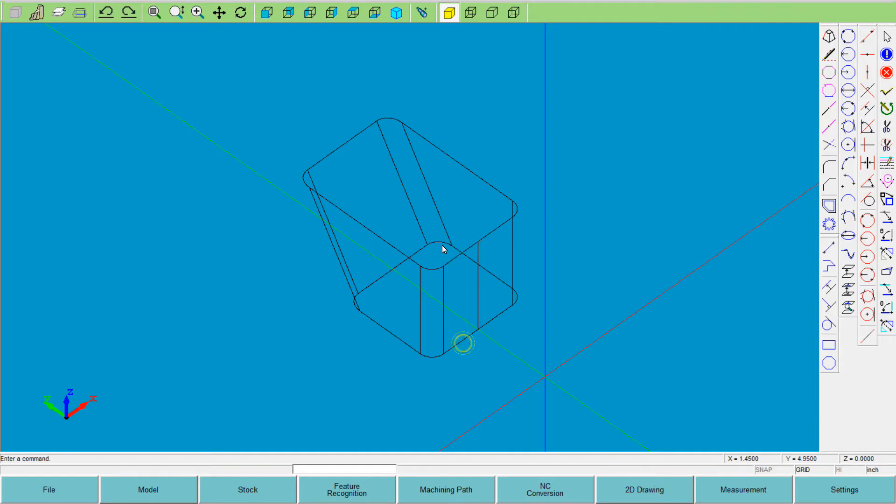
- Examine the rounded corner arcs of the upper and lower profiles up close, and leave 2D Drawing
scroll(440, 244, "up", 3)
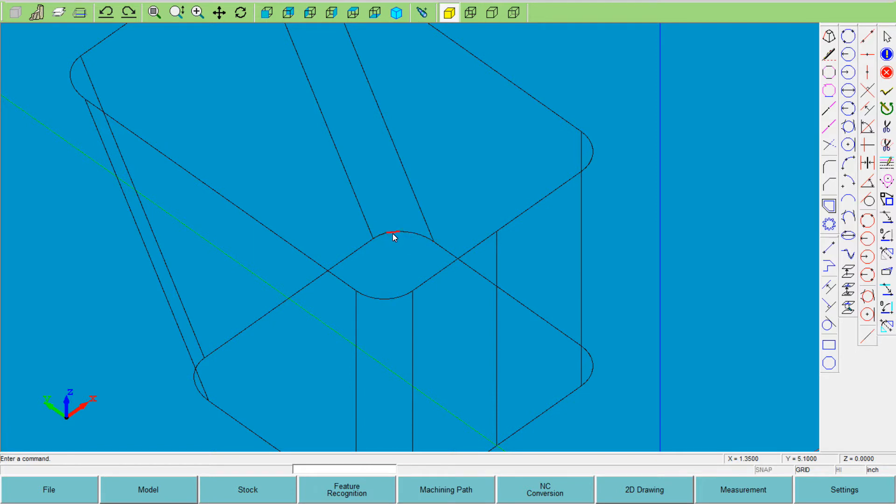
scroll(385, 236, "down", 5)
scroll(335, 66, "up", 2)
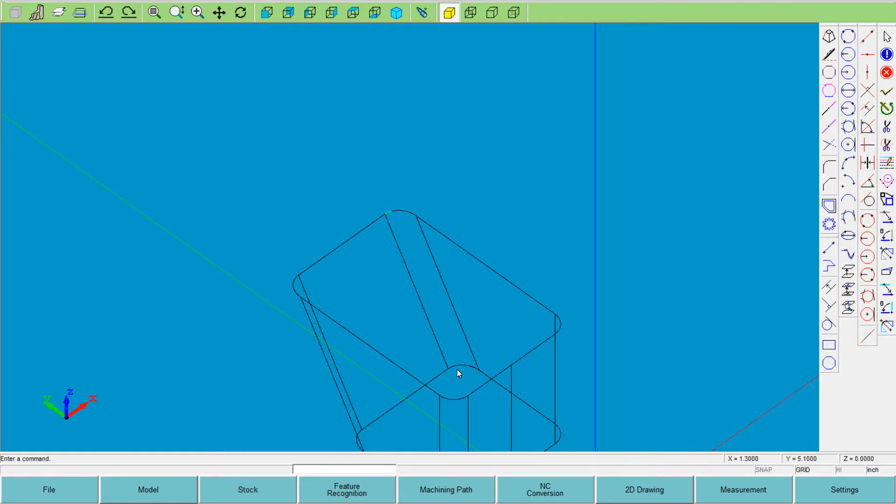
scroll(453, 373, "up", 1)
scroll(453, 373, "down", 1)
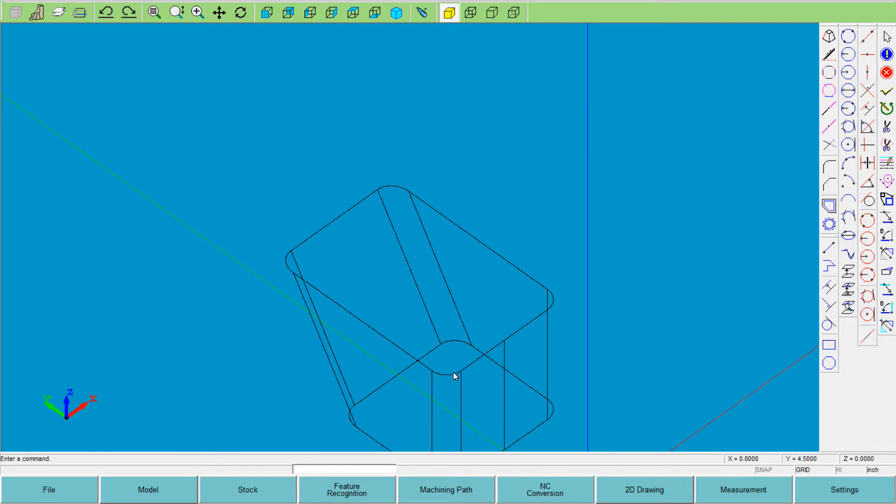
scroll(453, 372, "up", 2)
scroll(453, 372, "down", 3)
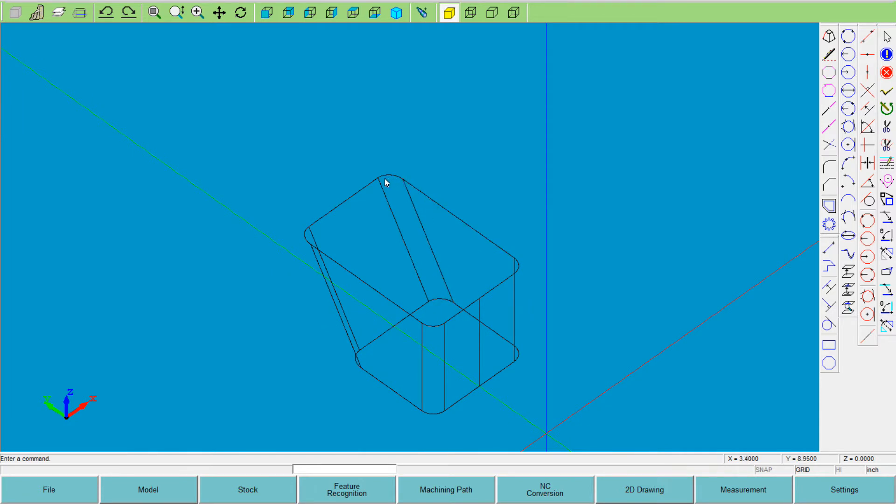
scroll(364, 306, "up", 1)
scroll(365, 306, "down", 2)
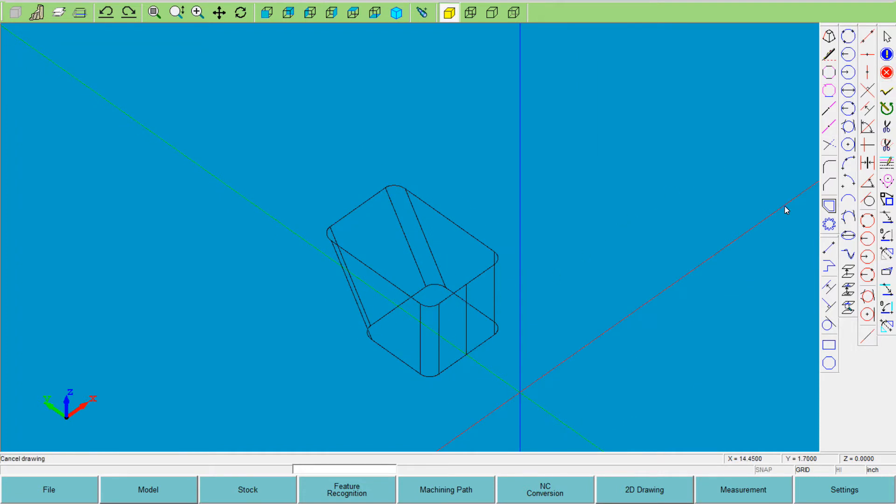
left_click(886, 55)
- Open contour extraction for Model 1 and pick the program planes from its bottom and top edges, TP 0 and TN 3
left_click(355, 494)
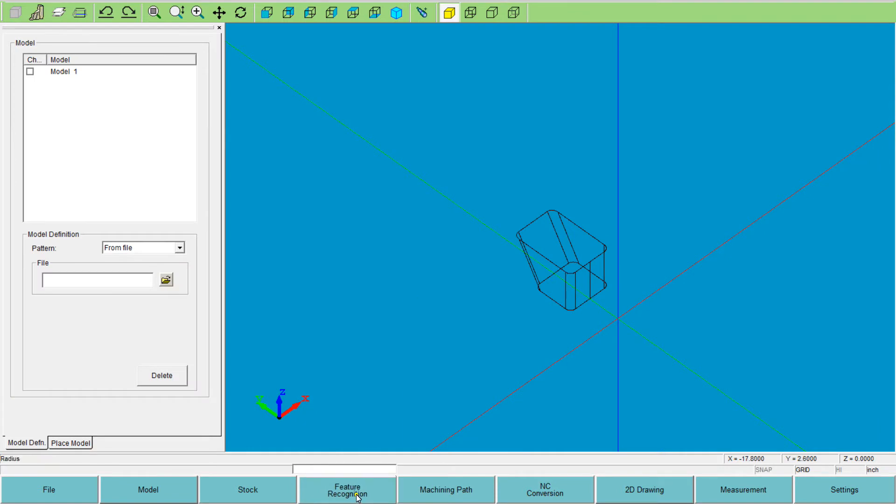
left_click(346, 322)
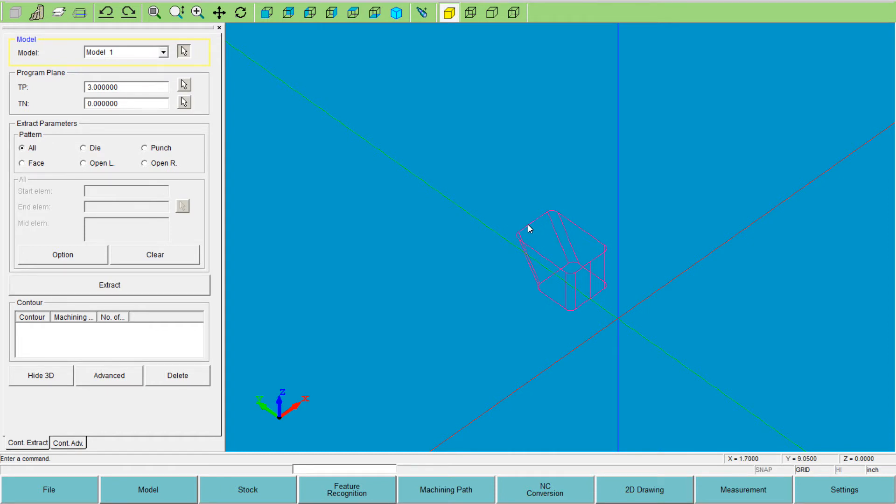
left_click(185, 85)
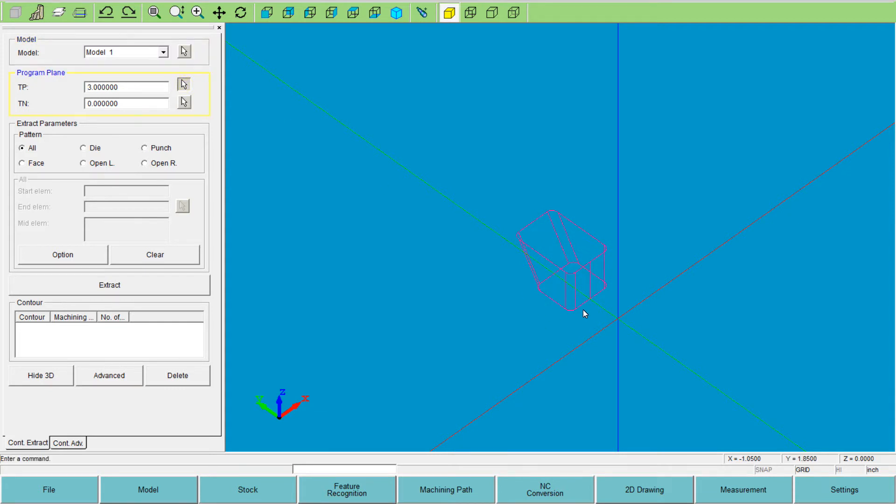
left_click(559, 305)
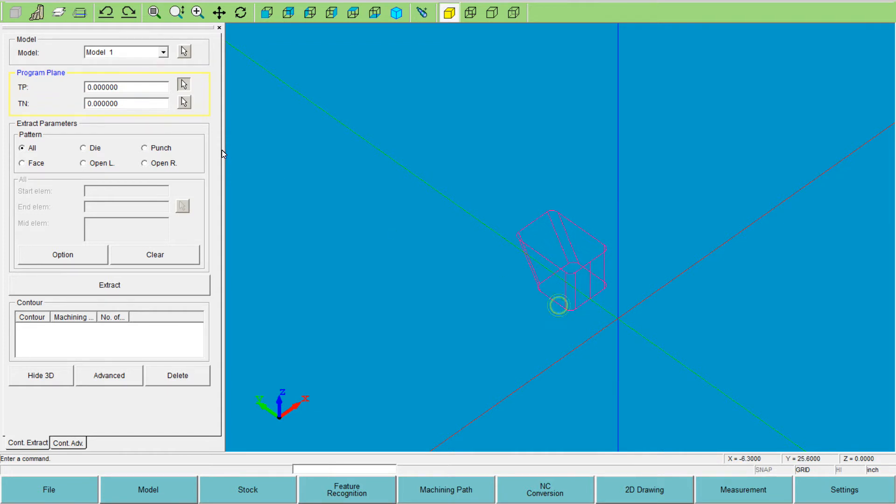
left_click(184, 102)
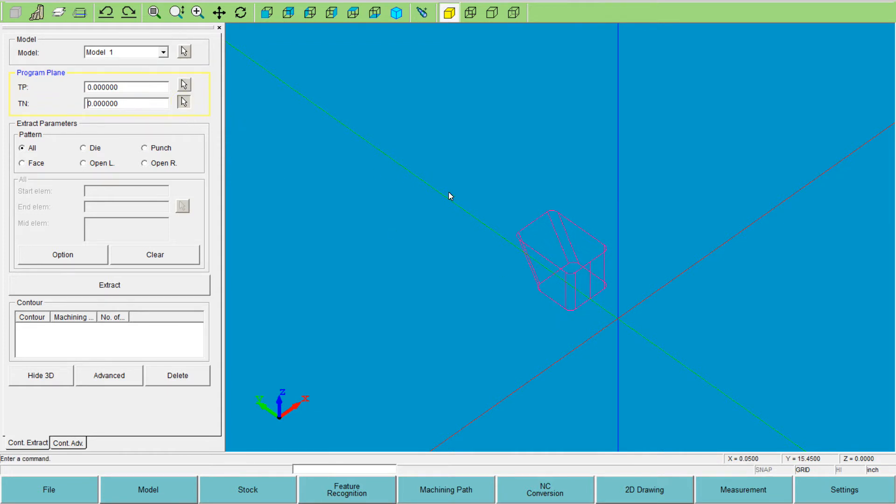
left_click(539, 218)
- Extract a contour from Model 1 with the Die pattern, using a picked start element
left_click(88, 148)
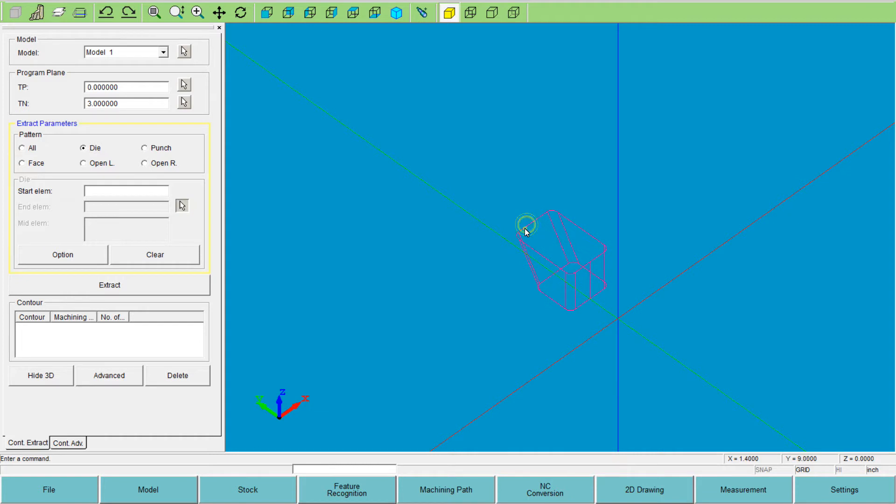
left_click(158, 189)
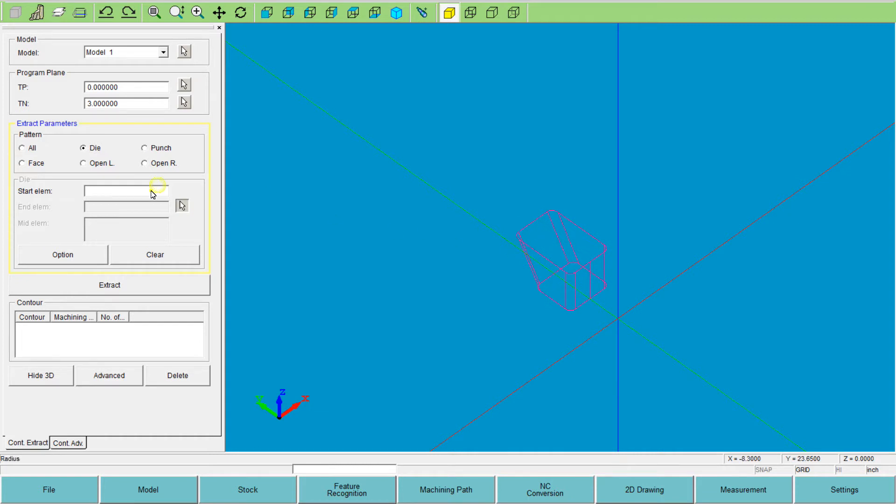
left_click(542, 255)
left_click(141, 285)
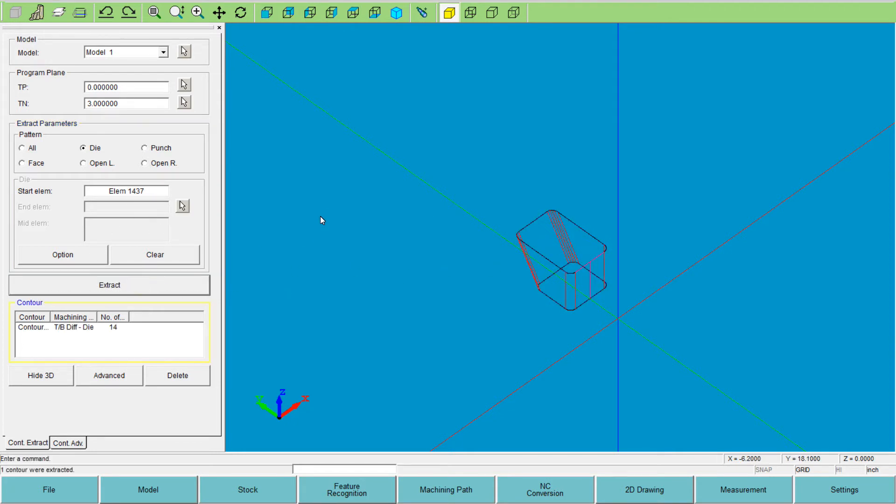
- Highlight the extracted die contour and examine its corner connection lines from a rotated view and in isometric view
scroll(568, 260, "down", 1)
scroll(571, 262, "up", 4)
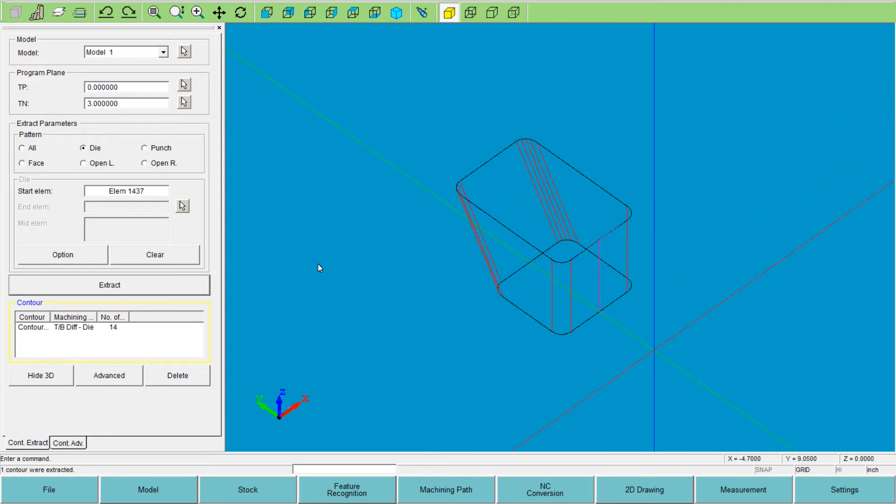
left_click(41, 327)
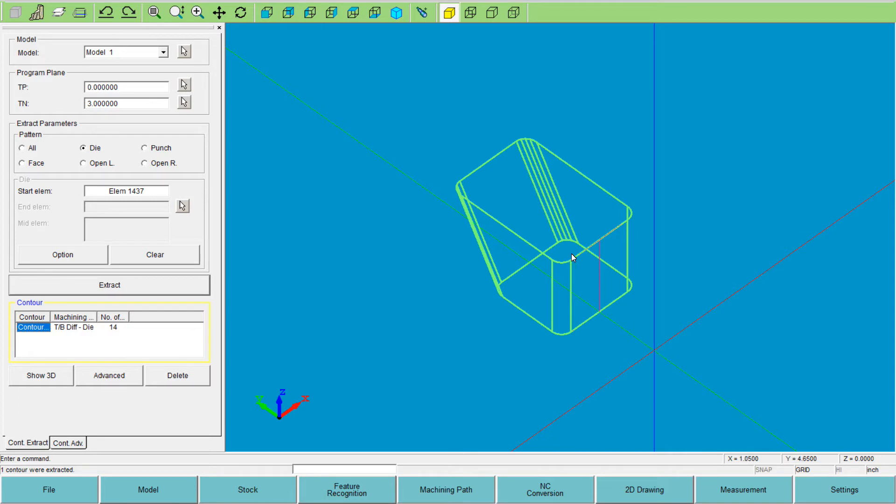
left_click(241, 12)
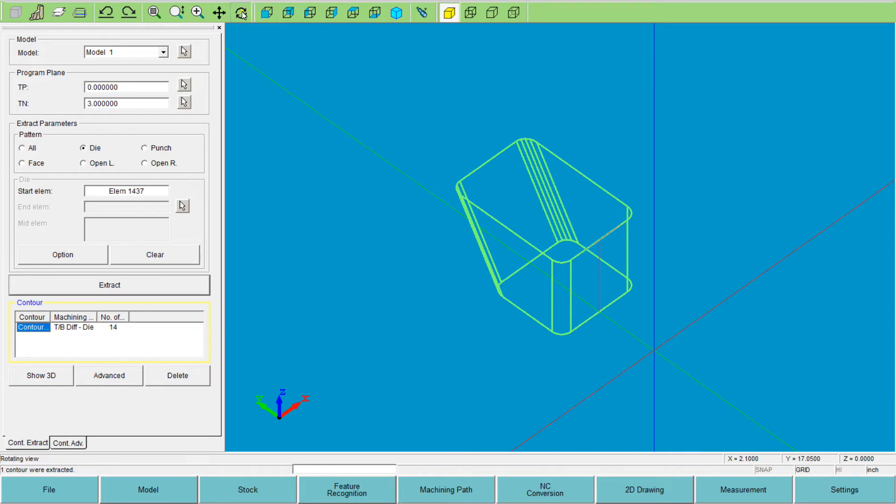
left_click_drag(526, 205, 499, 207)
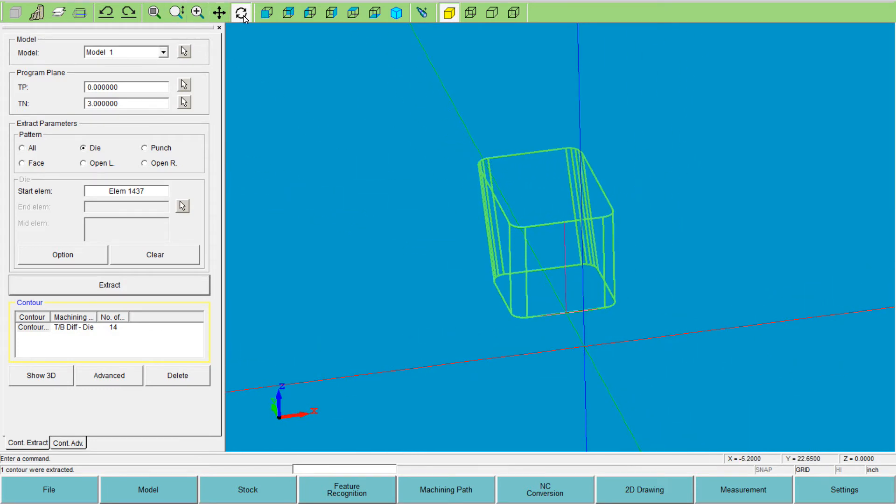
left_click(555, 259)
left_click(401, 254)
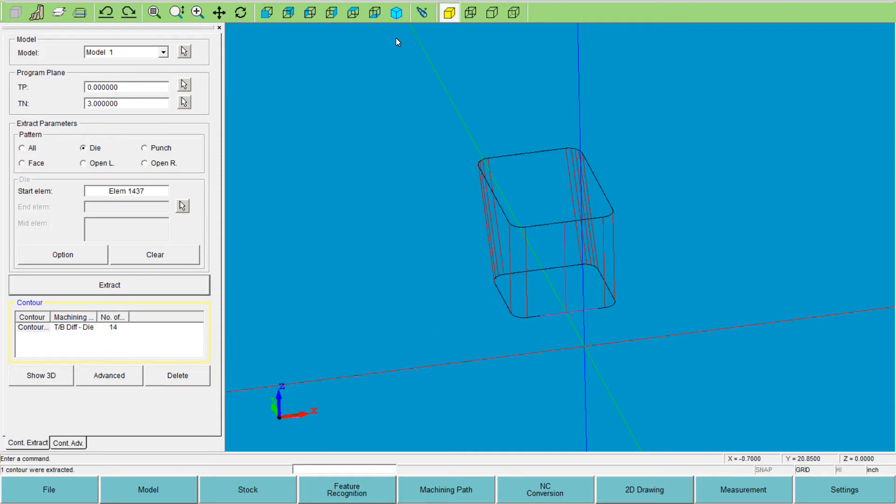
left_click(397, 16)
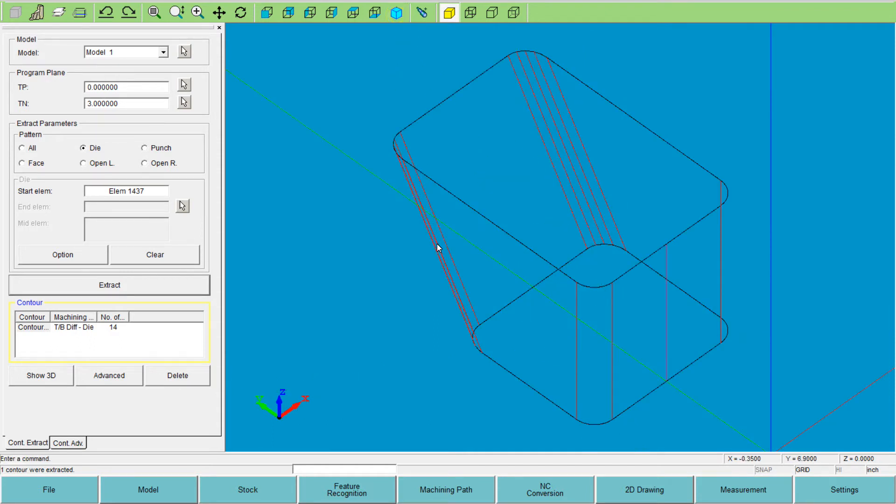
scroll(475, 323, "up", 2)
scroll(521, 252, "down", 2)
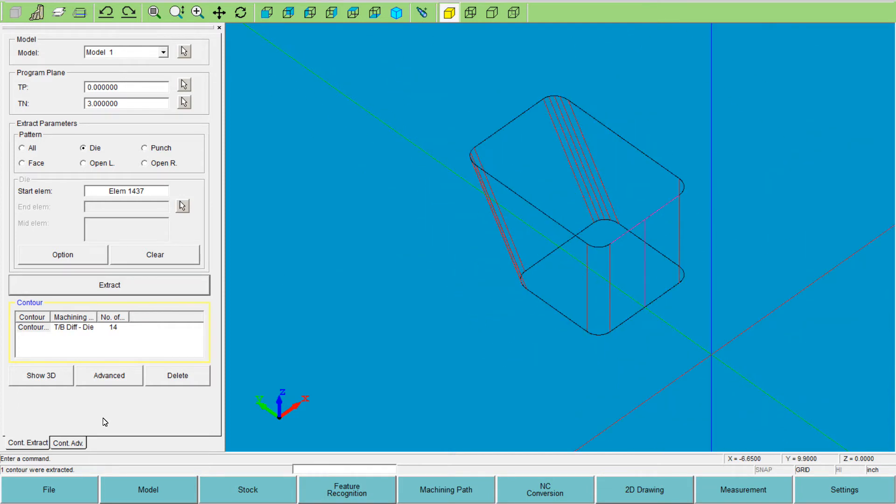
- Save the project as an IntelligentQvic file in the IQ Tutorial YouTube folder
left_click(69, 498)
left_click(57, 411)
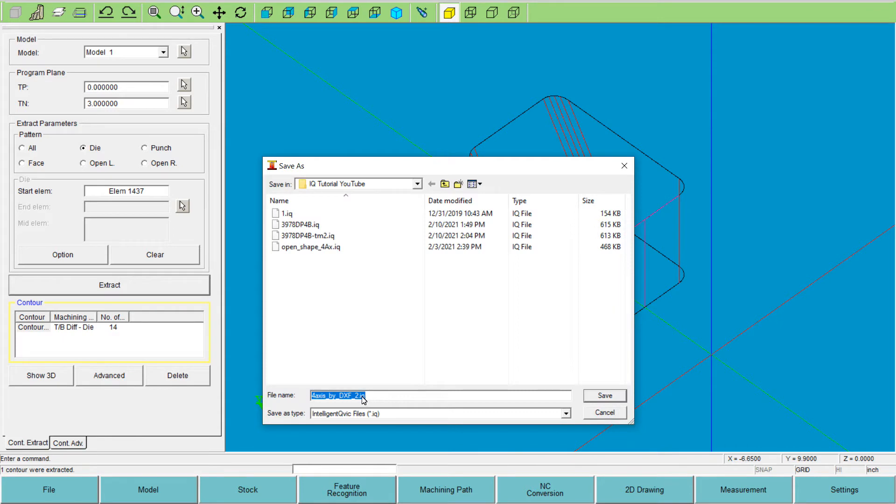
left_click(361, 397)
key("BackSpace")
left_click(622, 396)
- Start a new project and open its model definition
left_click(77, 498)
left_click(57, 352)
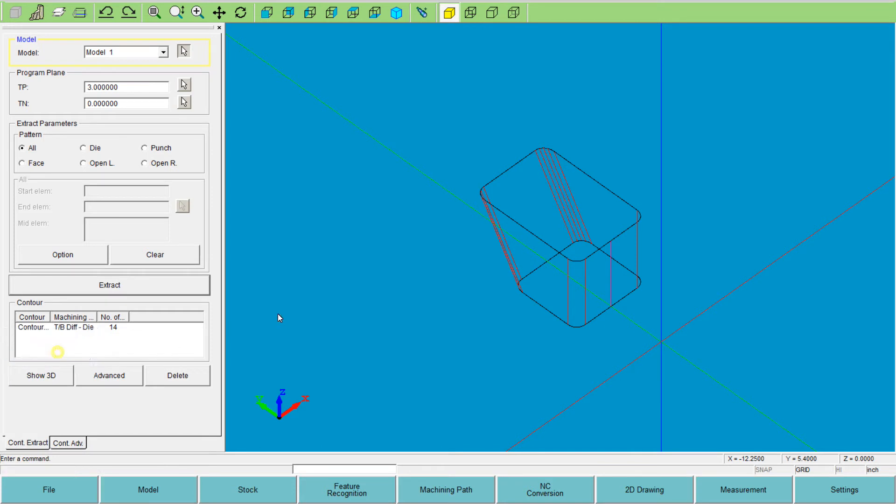
left_click(148, 490)
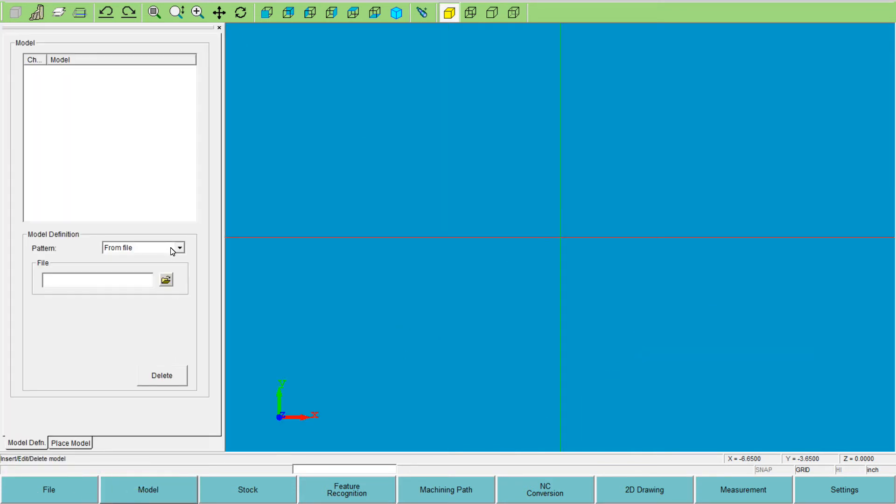
- Insert 3978DP4B.dxf from the IQ Tutorial YouTube folder as a 2D file model, with file preview enabled
left_click(180, 248)
left_click(140, 266)
left_click(166, 280)
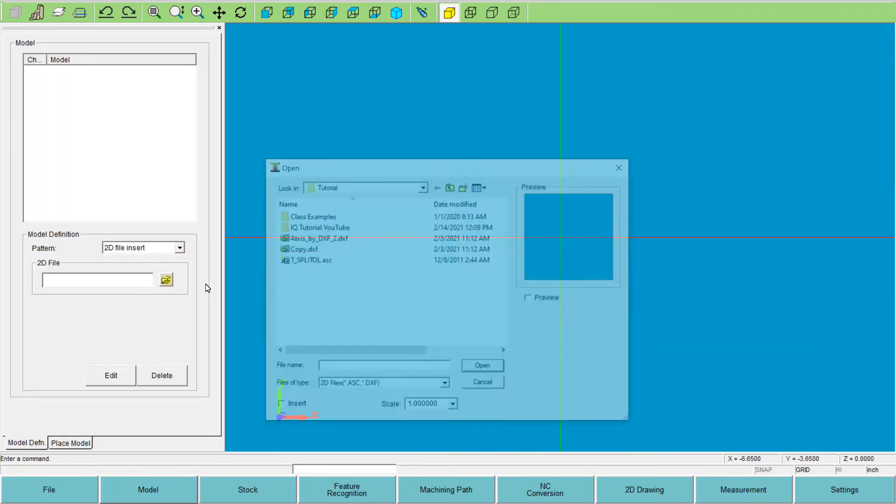
double_click(360, 227)
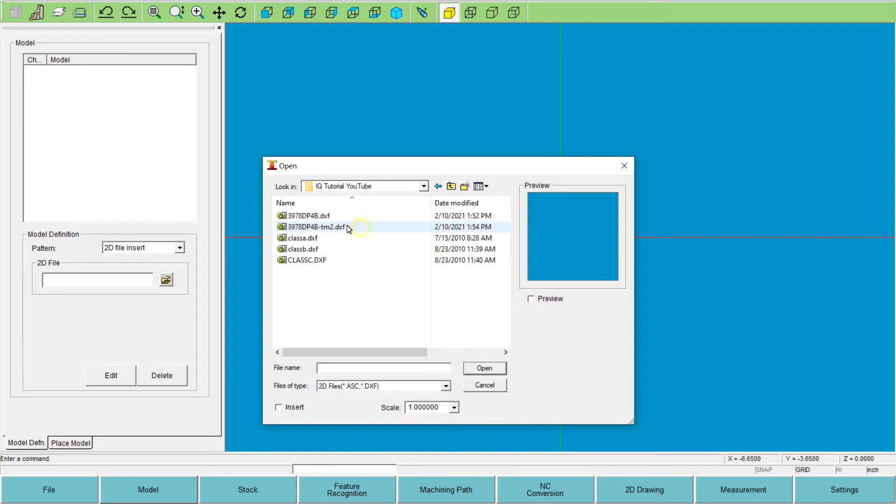
left_click(336, 216)
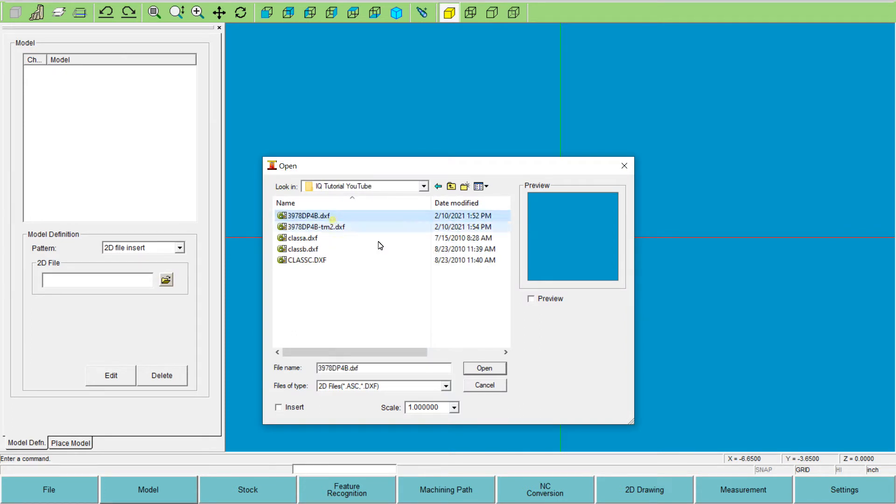
left_click(532, 300)
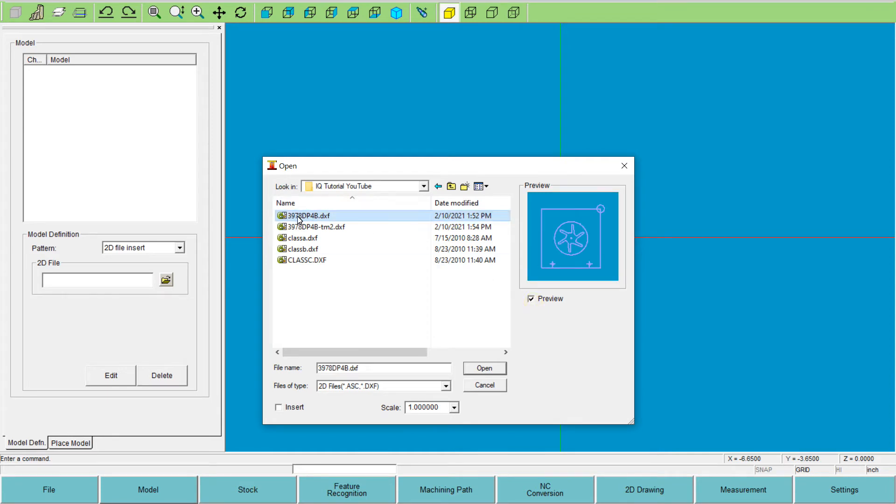
left_click(324, 228)
left_click(321, 218)
left_click(491, 370)
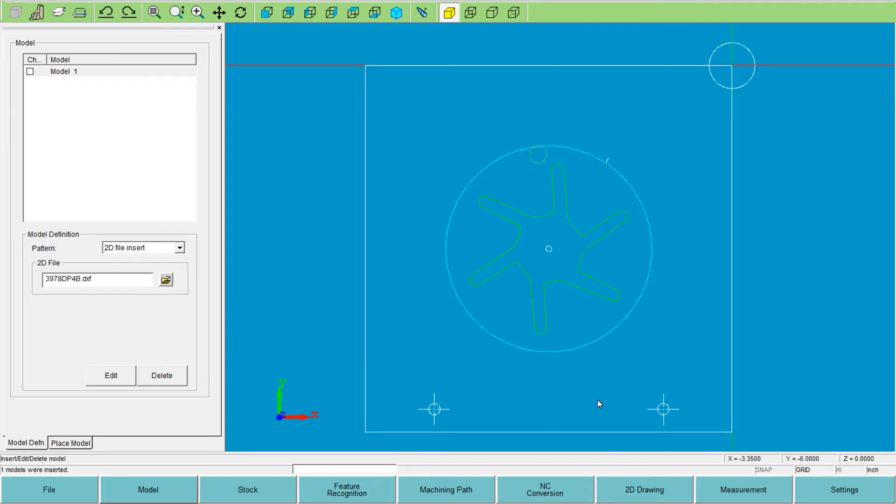
- Open the inserted model in the 2D drawing environment and view it in isometric
left_click(648, 498)
left_click(642, 461)
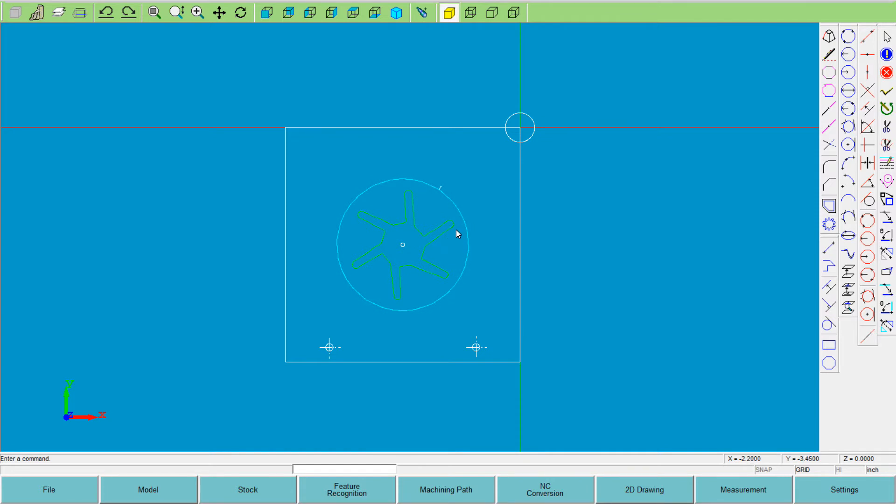
left_click(396, 13)
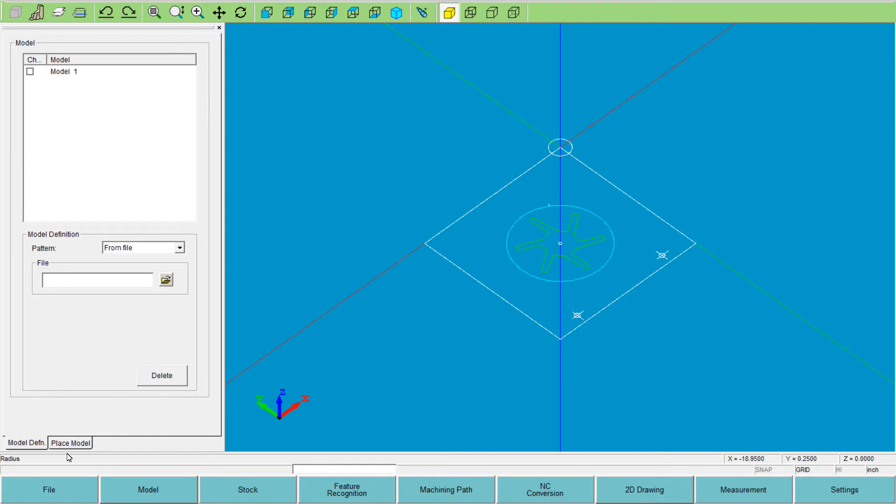
- Start a new project without saving the changes to 3978DP4B
left_click(59, 486)
left_click(66, 343)
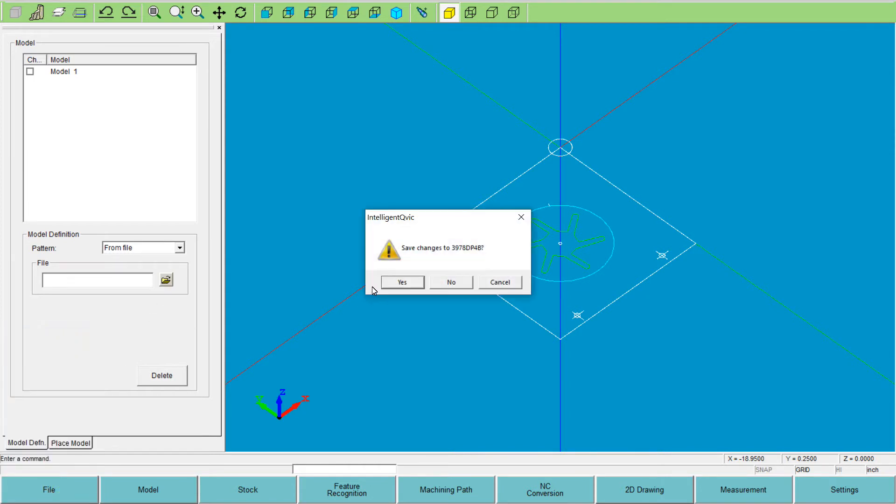
left_click(430, 284)
- Insert 3978DP4B-tm2.dxf as a model using the 2D file insert pattern
left_click(120, 500)
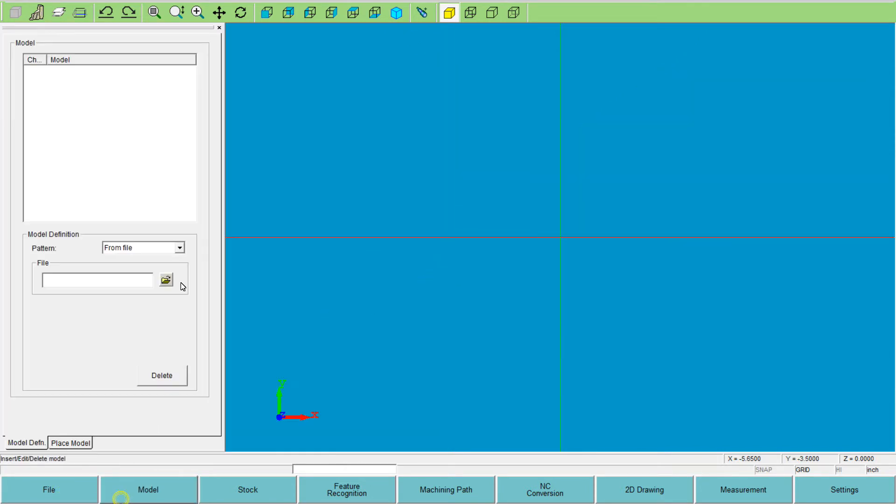
left_click(179, 247)
left_click(159, 268)
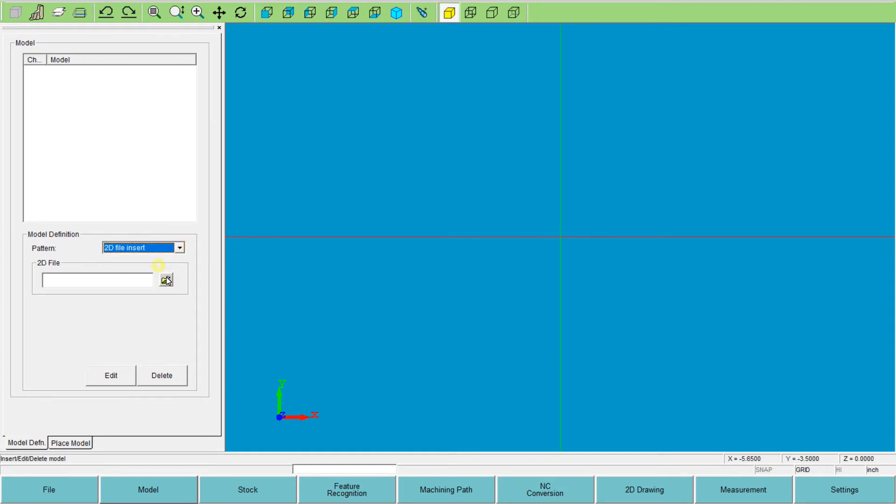
left_click(166, 280)
left_click(316, 227)
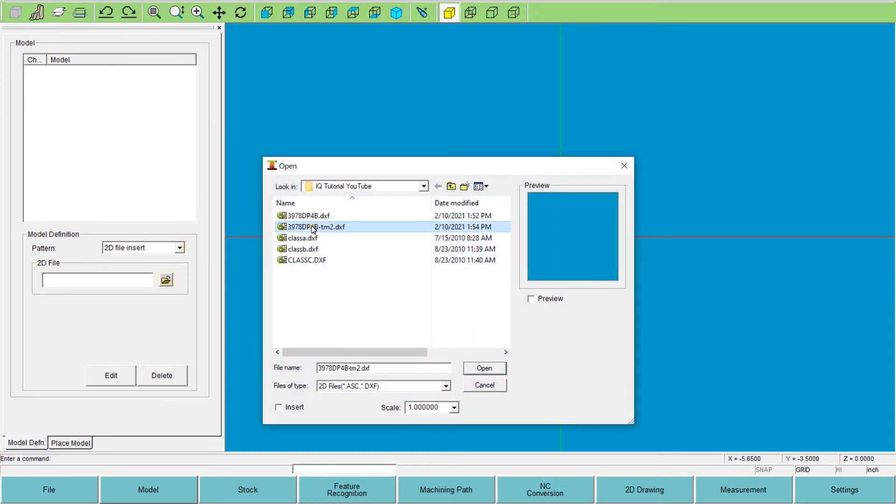
left_click(485, 385)
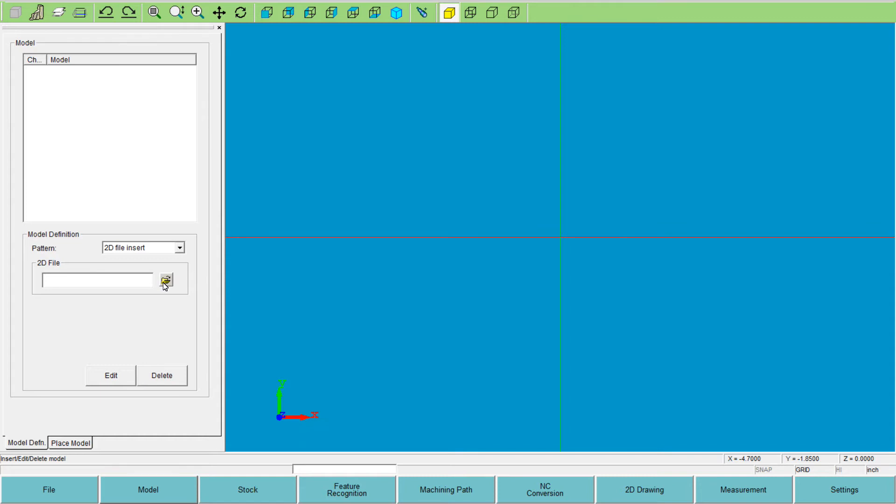
left_click(166, 280)
left_click(314, 228)
left_click(484, 368)
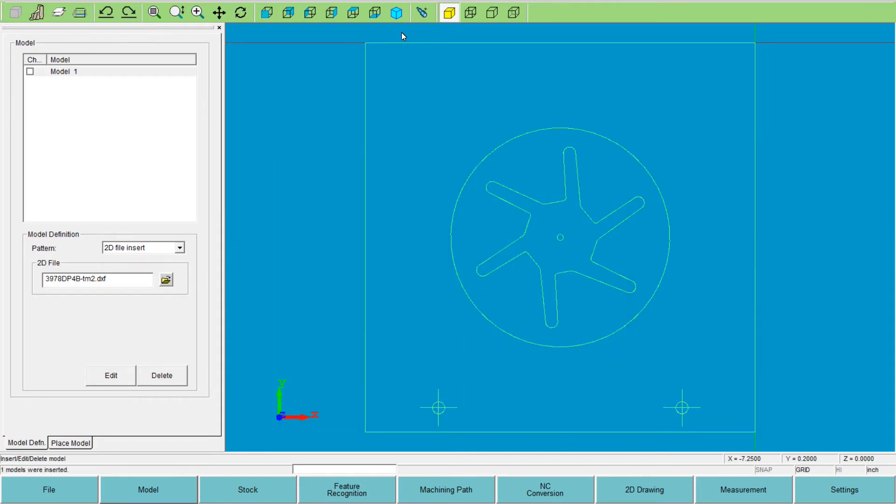
- Examine the levels of the circle and star profiles in isometric, side and top views of the 2D drawing
left_click(396, 12)
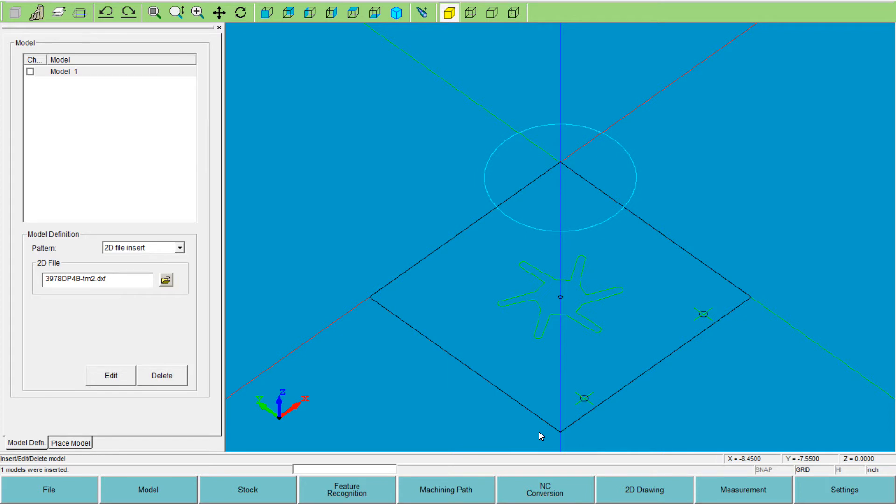
left_click(622, 498)
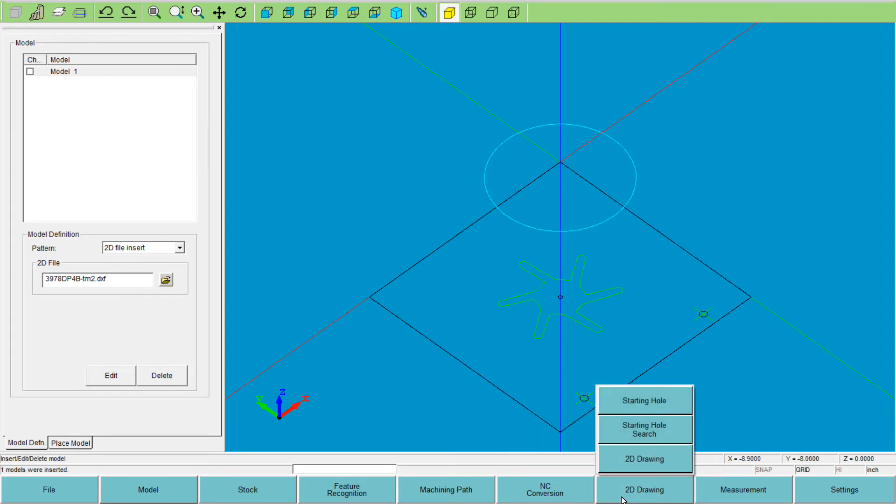
left_click(673, 468)
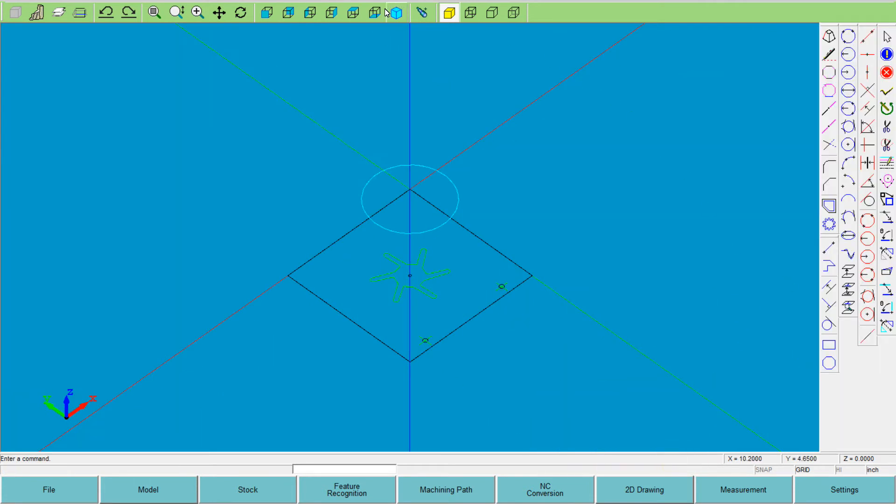
left_click(331, 14)
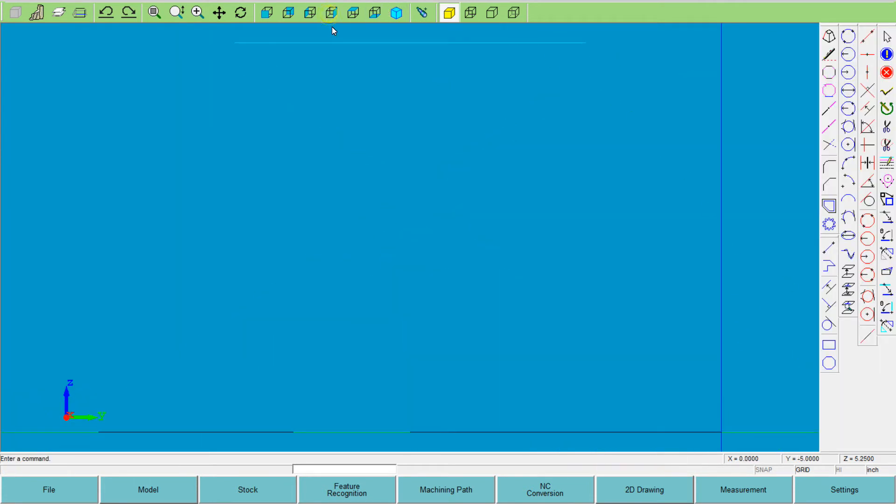
left_click(355, 16)
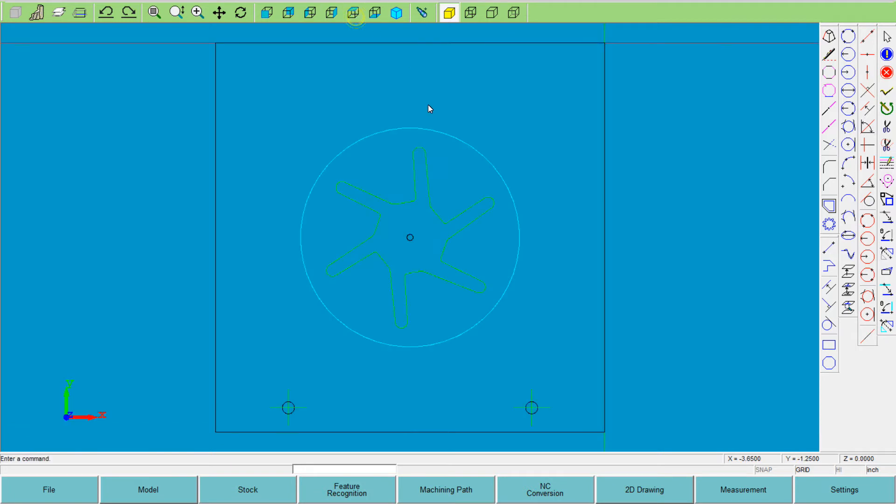
- Check the segments of the circle and the star's upper arm by selecting individual elements
scroll(425, 142, "down", 1)
scroll(422, 159, "up", 2)
scroll(419, 173, "up", 2)
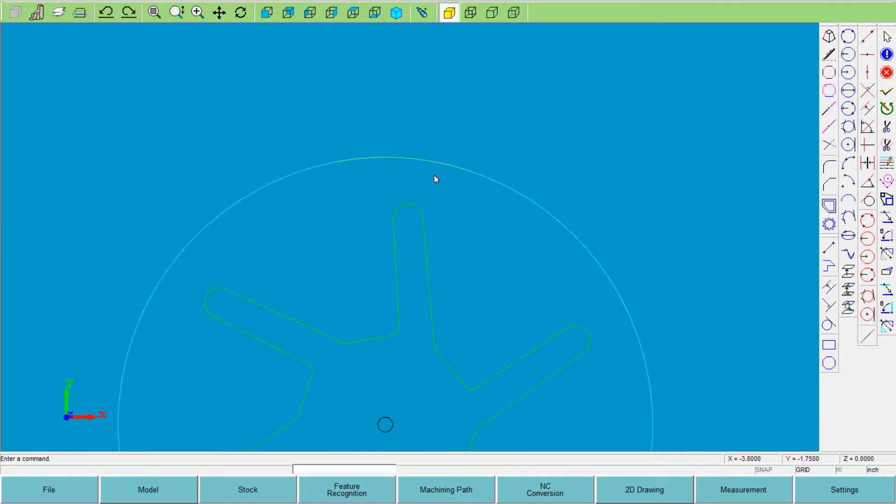
scroll(446, 185, "down", 2)
left_click(451, 208)
left_click(435, 205)
left_click(414, 231)
left_click(420, 247)
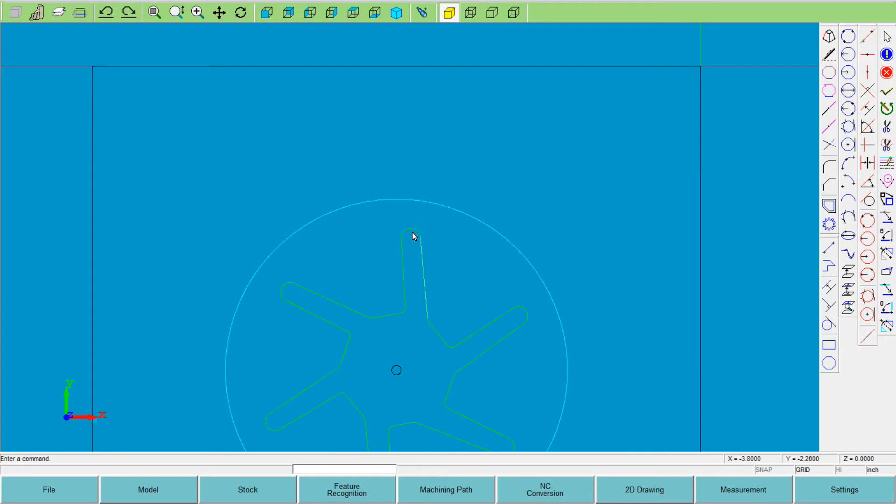
left_click(412, 231)
scroll(436, 238, "up", 1)
scroll(436, 243, "down", 2)
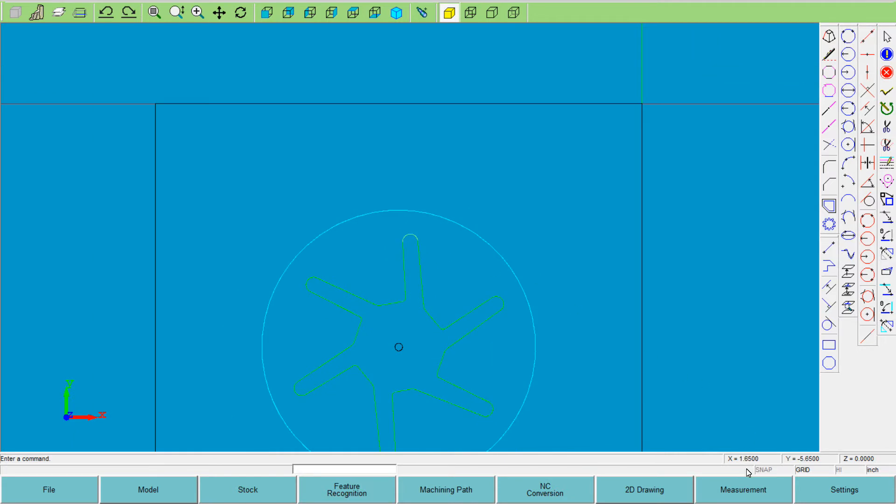
left_click(432, 320)
- Set the display color of selected elements to red in the display settings
left_click(847, 498)
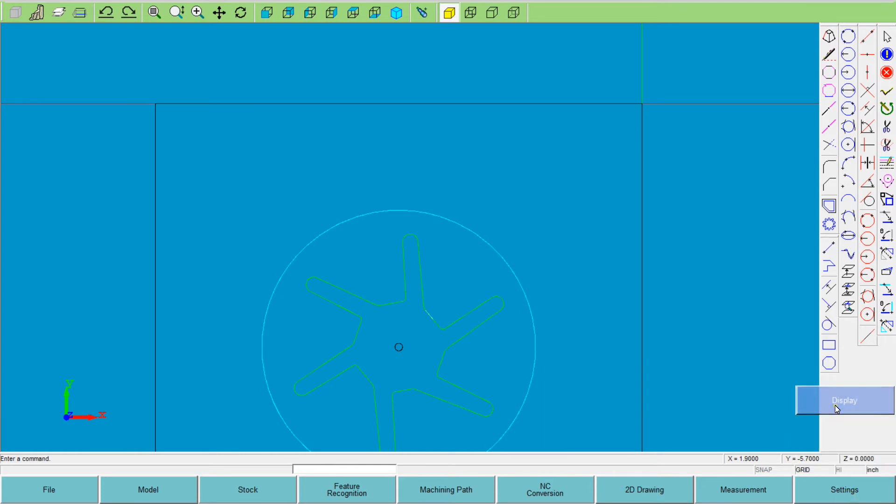
left_click(835, 405)
scroll(480, 182, "down", 4)
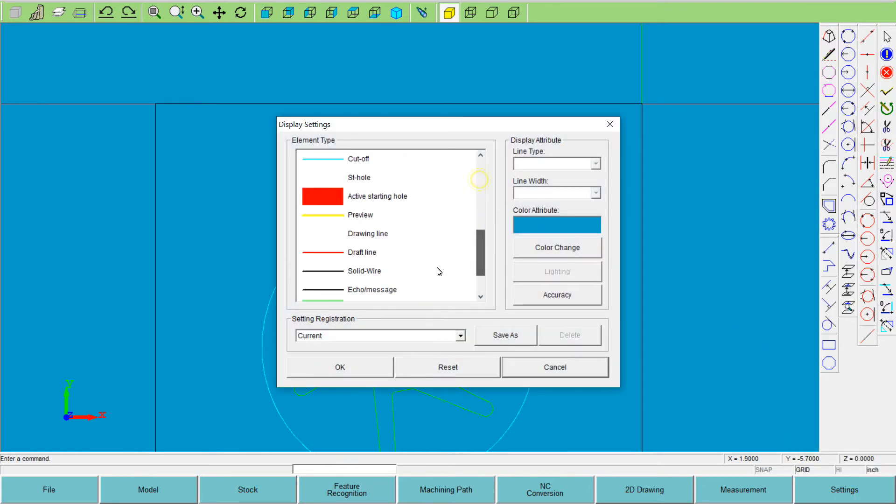
scroll(477, 240, "down", 2)
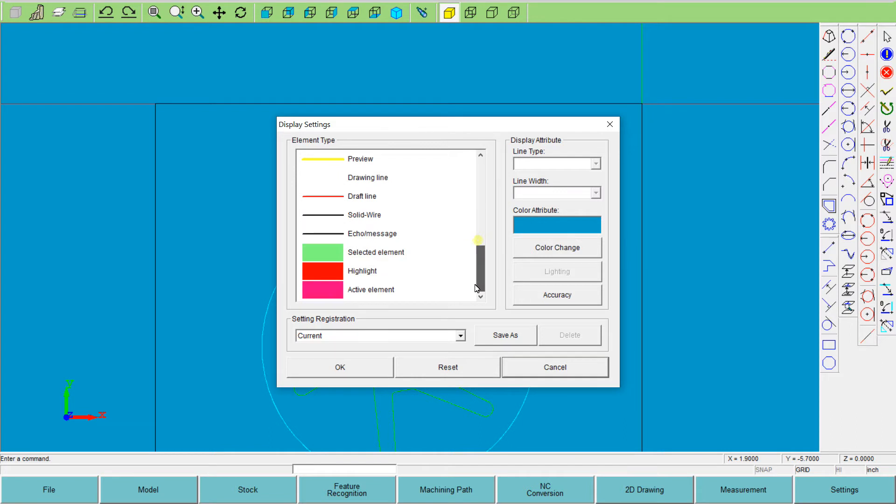
left_click(388, 253)
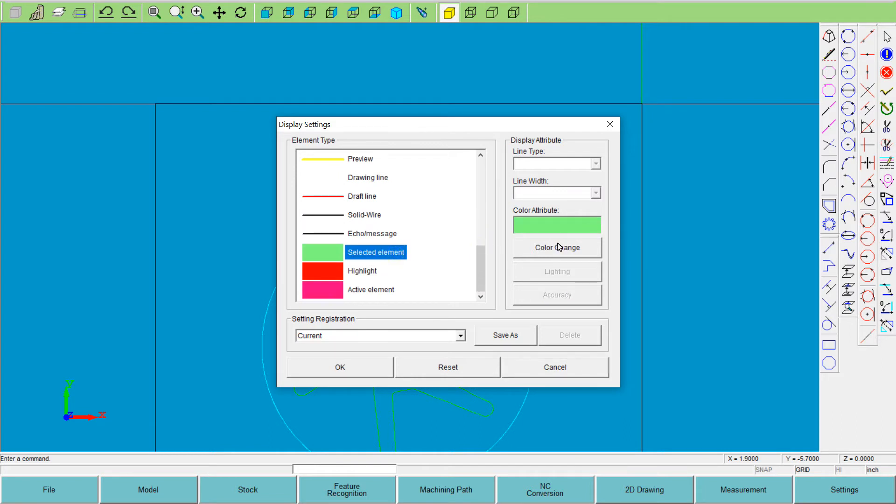
left_click_drag(500, 128, 563, 134)
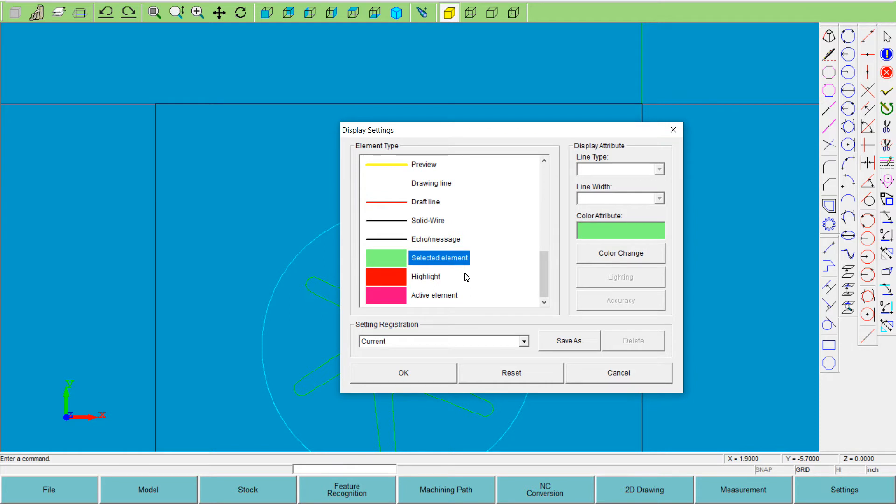
left_click(623, 253)
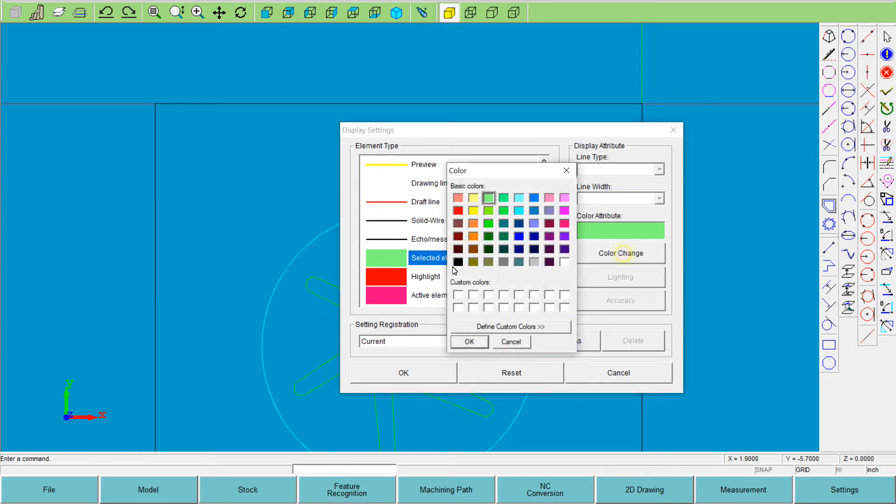
left_click(458, 210)
left_click(469, 342)
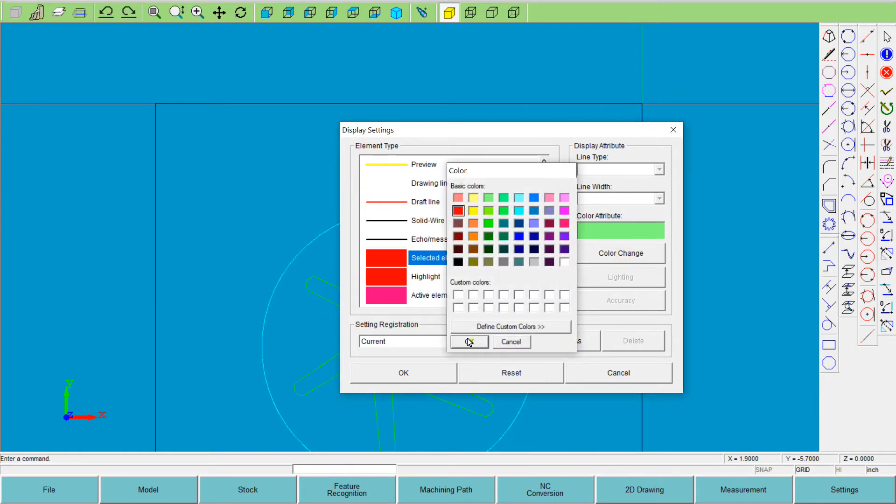
left_click(429, 373)
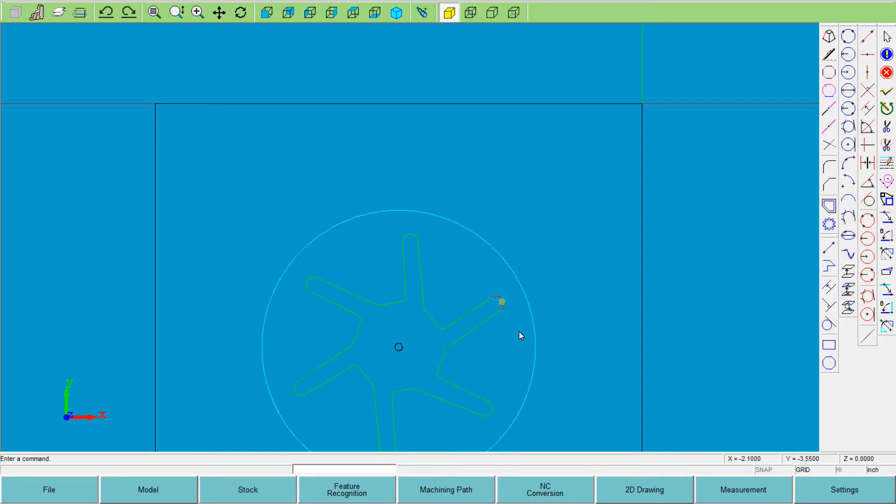
- Draw a match line from the right end of the star's upper arm tip arc to the right end of the circle's top arc
scroll(476, 372, "up", 2)
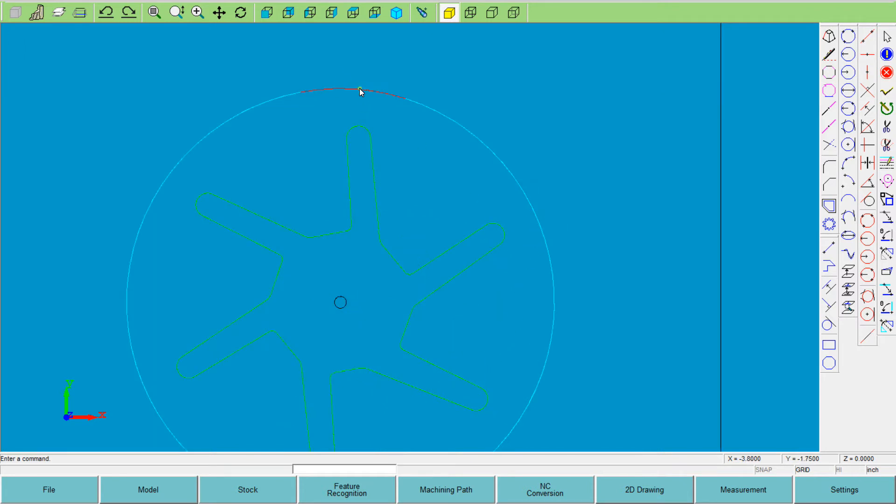
middle_click_drag(359, 89, 378, 156)
scroll(358, 109, "down", 2)
scroll(379, 156, "up", 3)
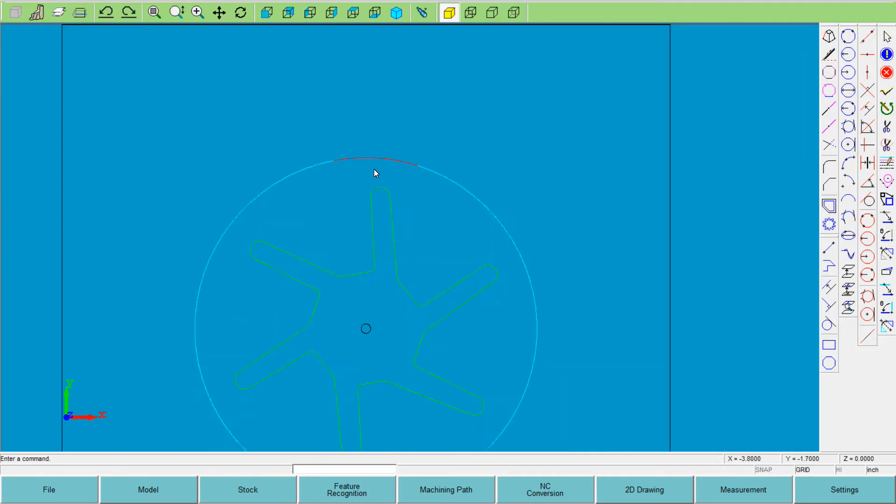
scroll(381, 220, "up", 4)
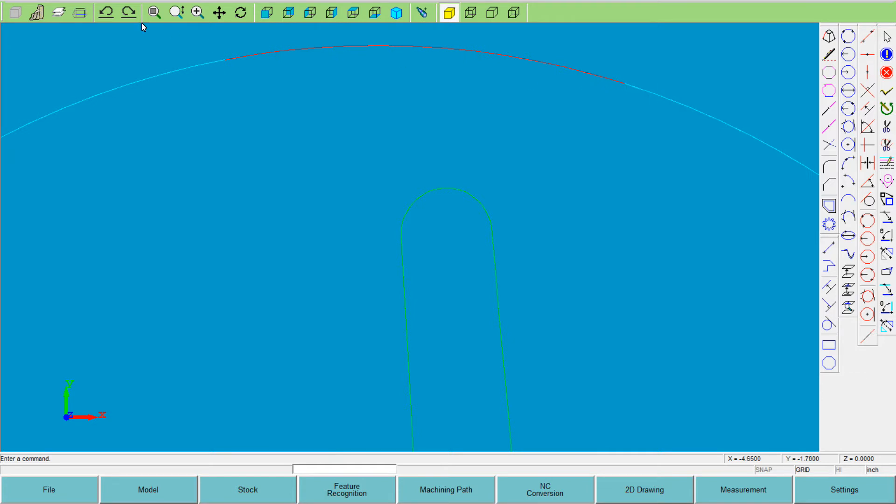
left_click(830, 36)
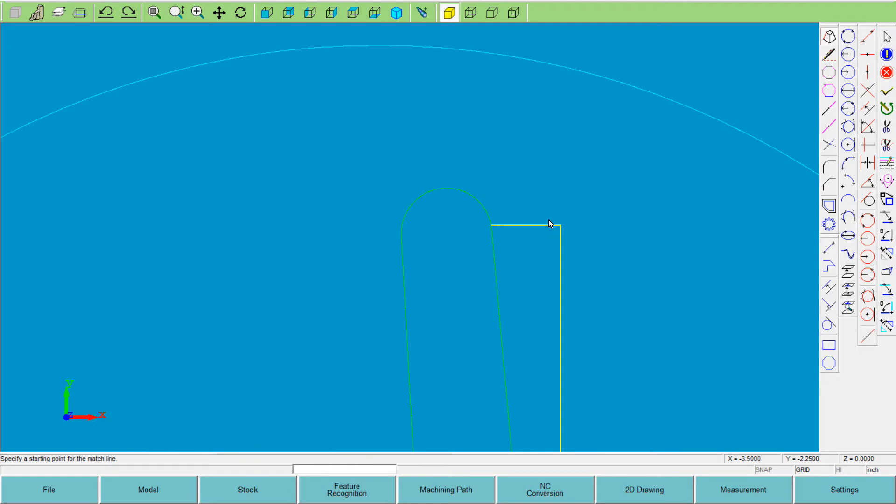
left_click(491, 225)
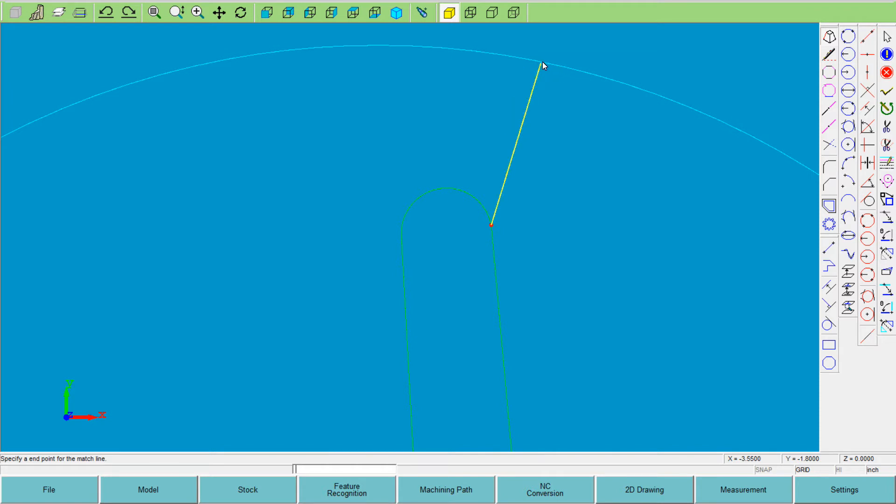
left_click(624, 84)
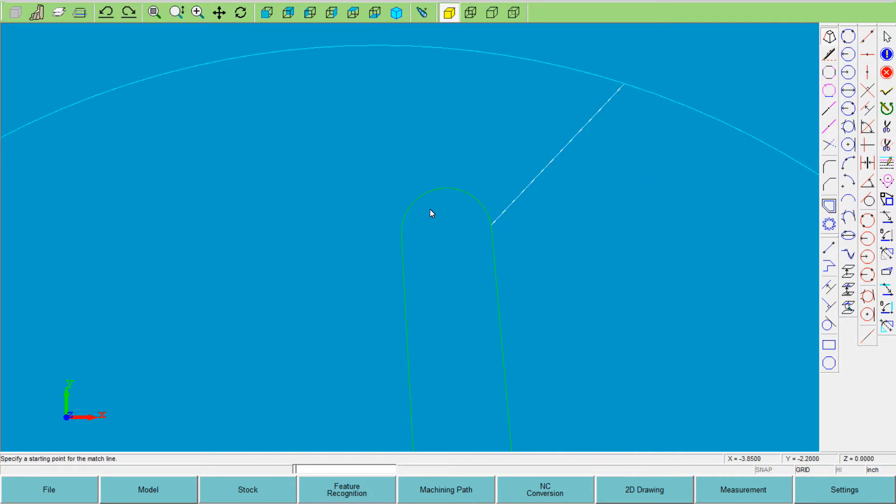
- Add a match line from the left end of the upper arm's tip arc to the circle's top arc and finish the 2D drawing
left_click(401, 236)
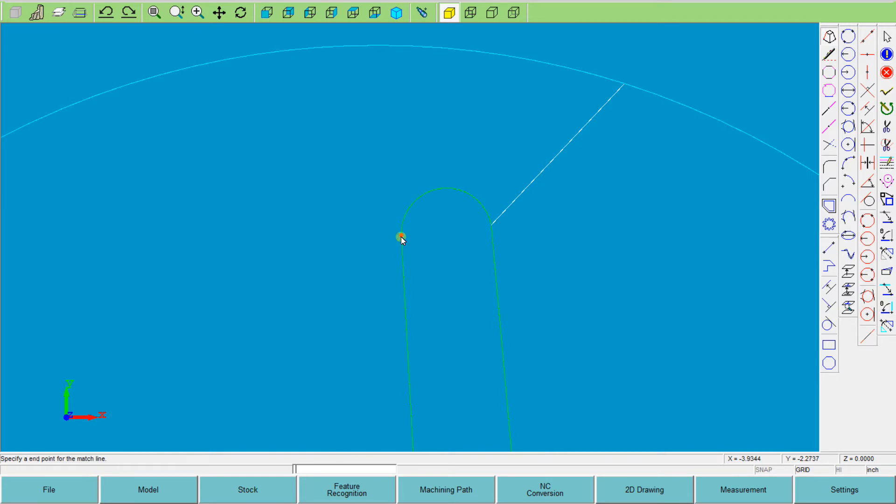
left_click(224, 59)
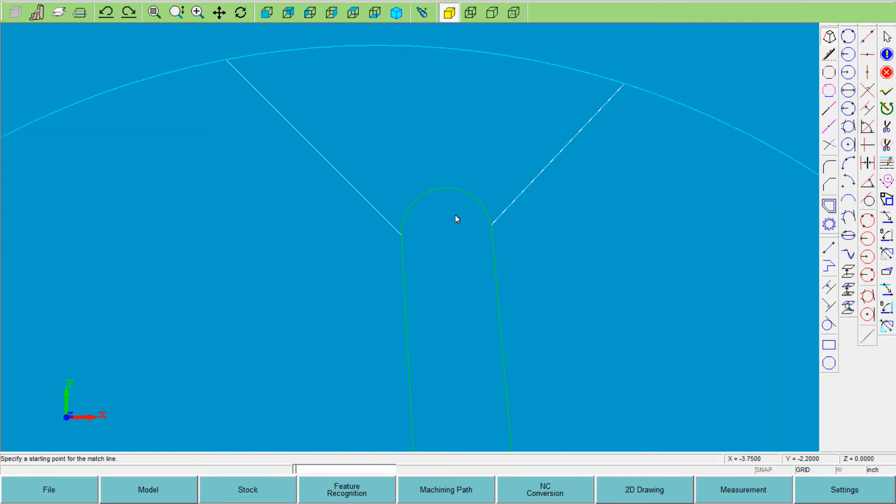
left_click(394, 14)
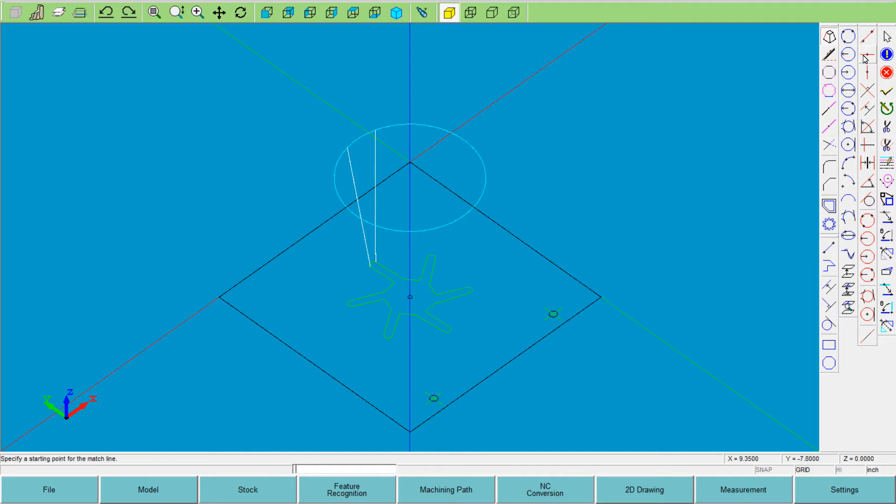
left_click(887, 55)
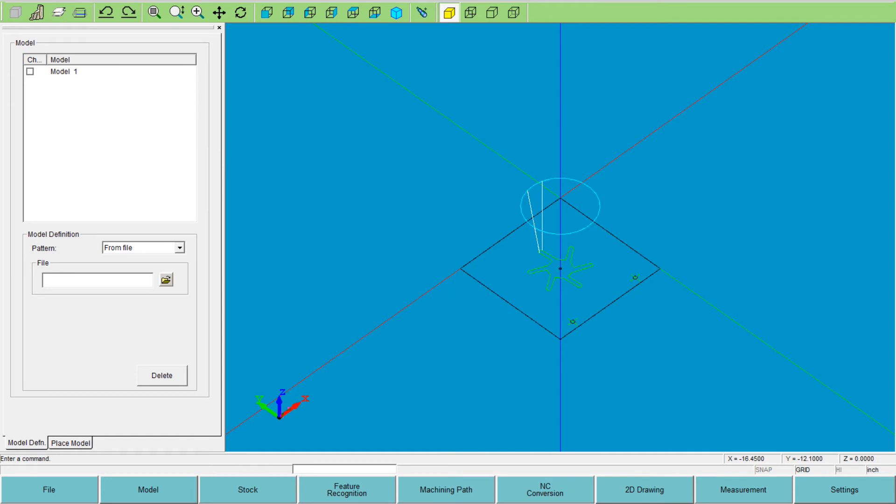
- Reopen the 2D drawing and delete the outer square's bottom line and the two lower holes with their center marks
left_click(641, 488)
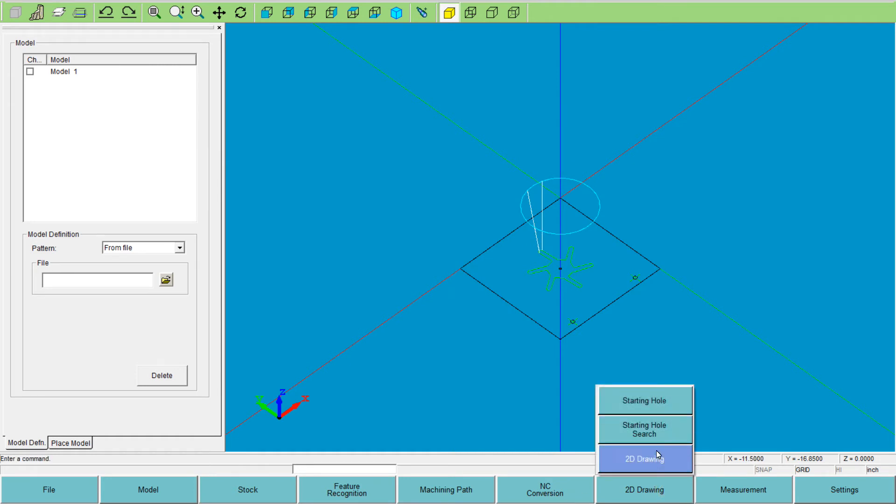
left_click(653, 461)
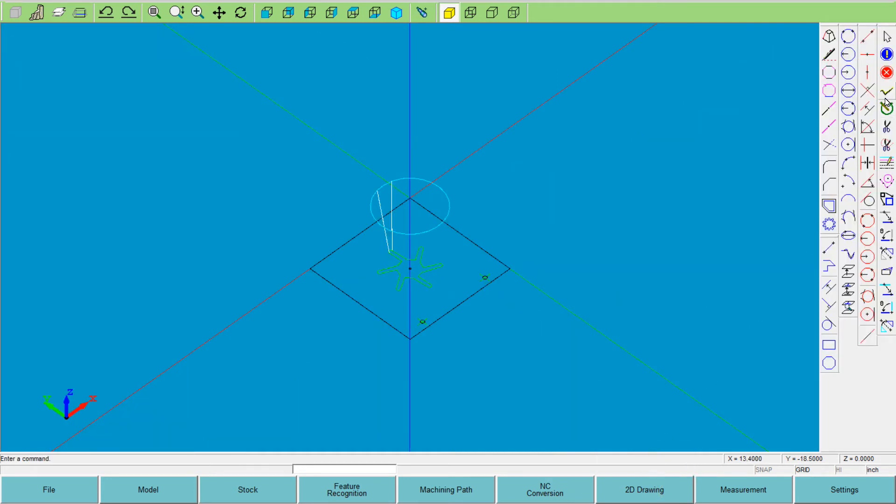
left_click(353, 13)
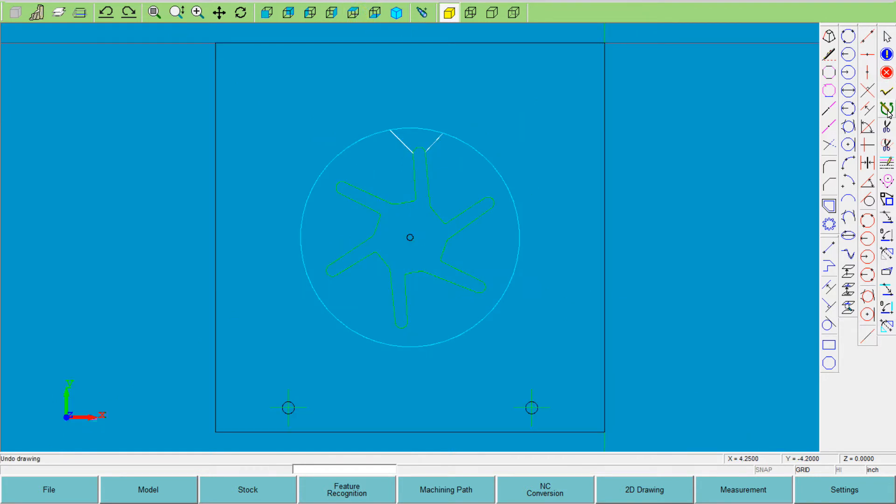
left_click(888, 135)
left_click_drag(182, 368, 688, 454)
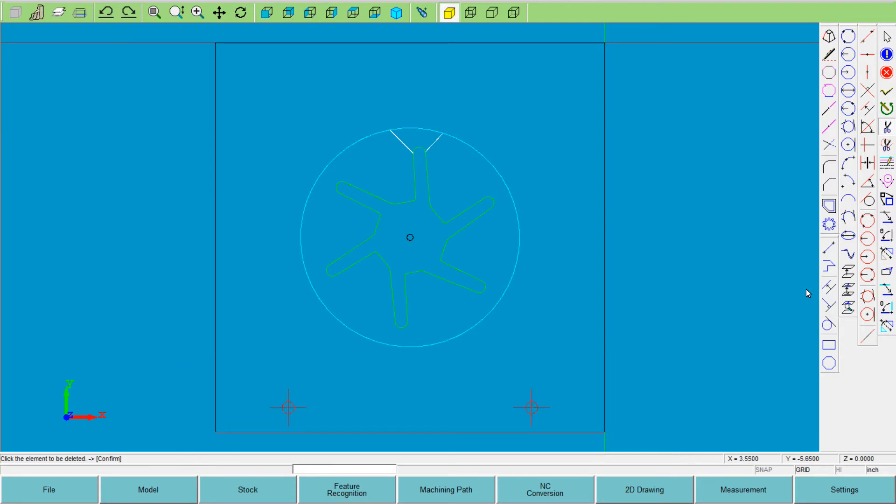
left_click(887, 92)
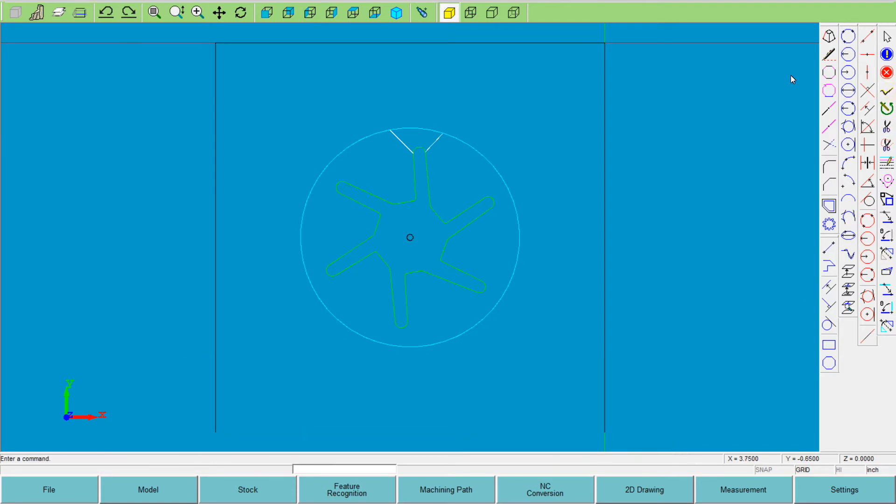
- Delete the right, top and left lines of the outer square and finish the 2D drawing
left_click(886, 126)
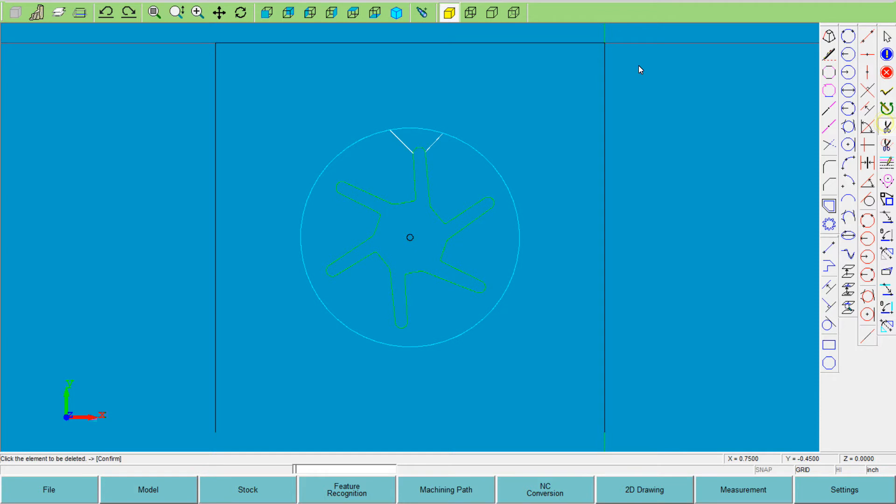
left_click(604, 82)
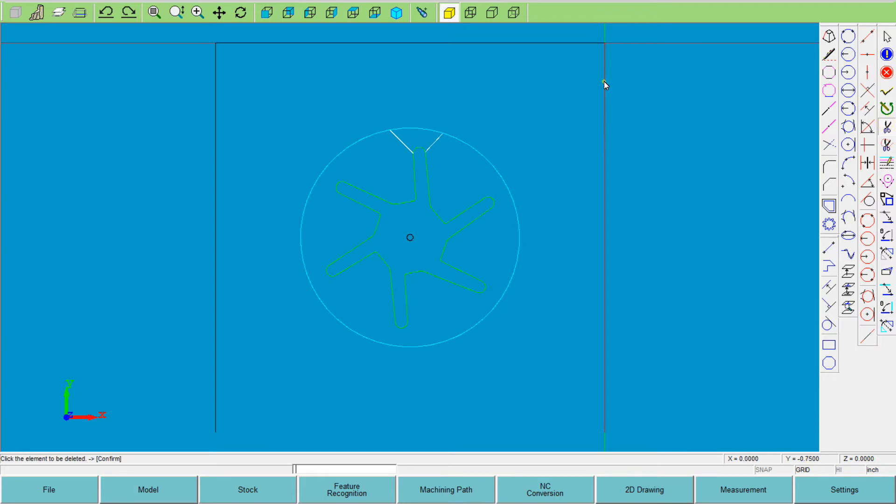
left_click(574, 43)
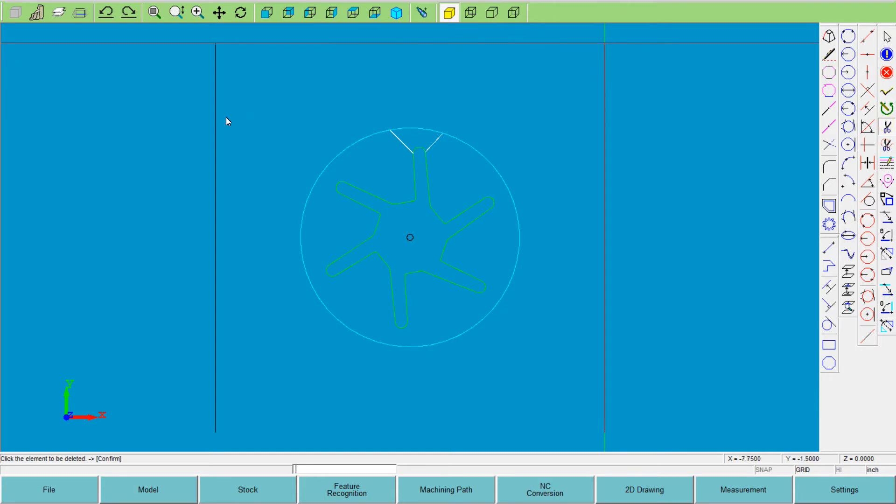
left_click(216, 125)
left_click(888, 93)
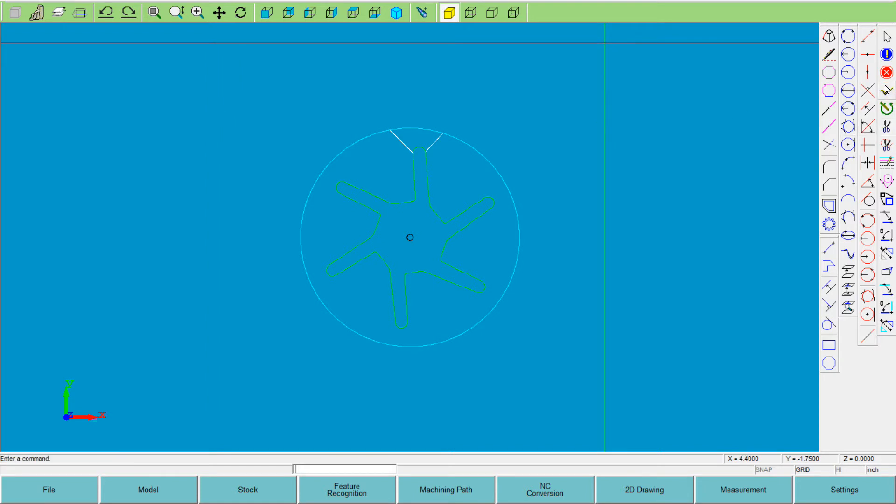
left_click(886, 55)
- Create a starting hole at the star's center, X -4.000000, Y -4.000000, with diameter 0.039370
scroll(569, 276, "down", 1)
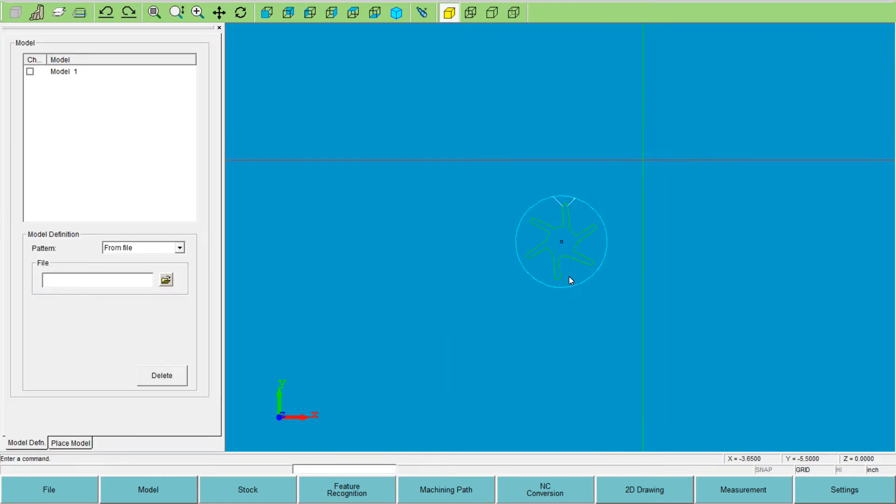
scroll(566, 275, "up", 3)
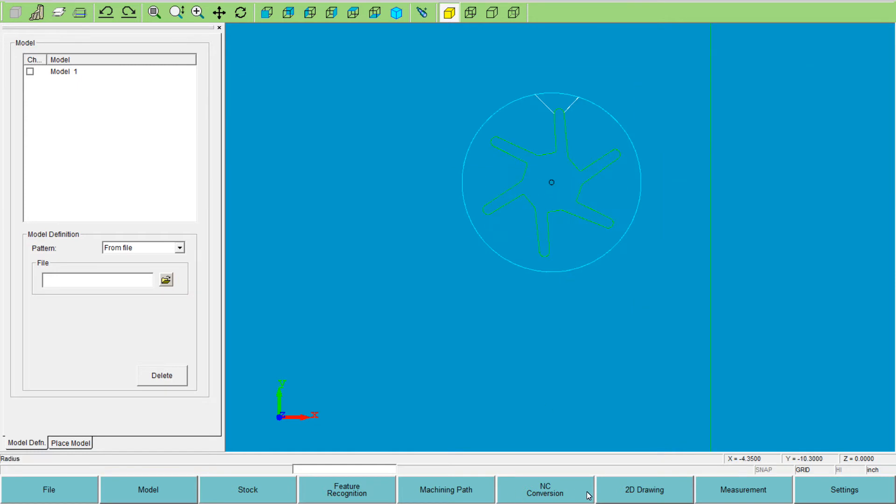
left_click(636, 491)
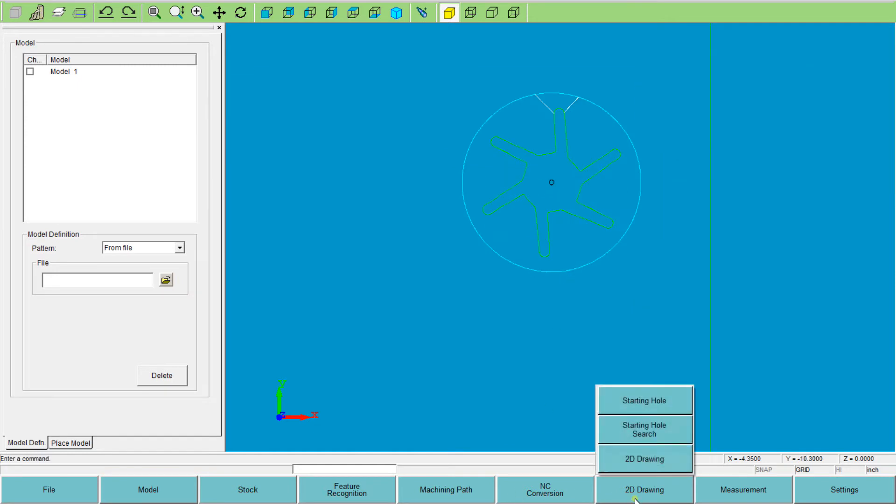
left_click(646, 406)
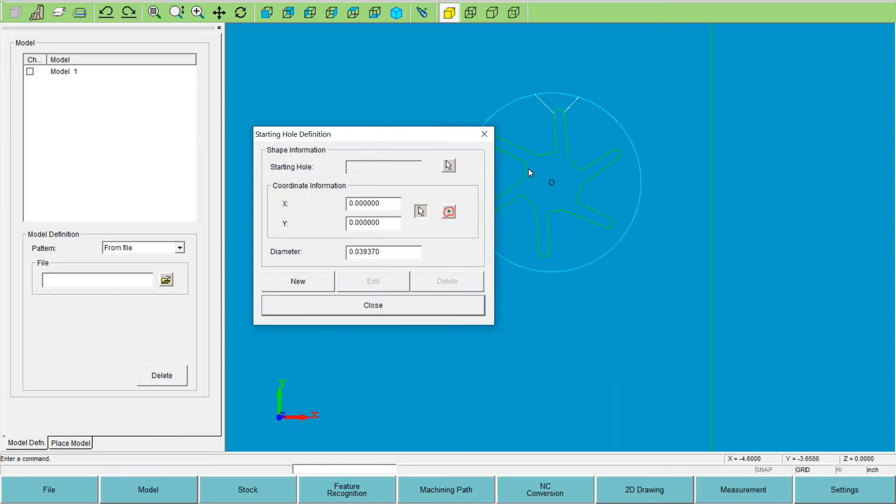
left_click(552, 183)
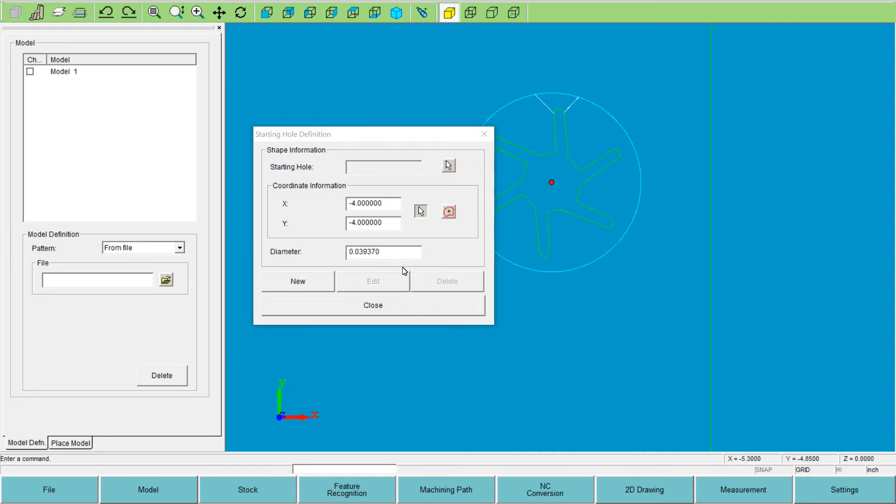
left_click(321, 281)
left_click(327, 304)
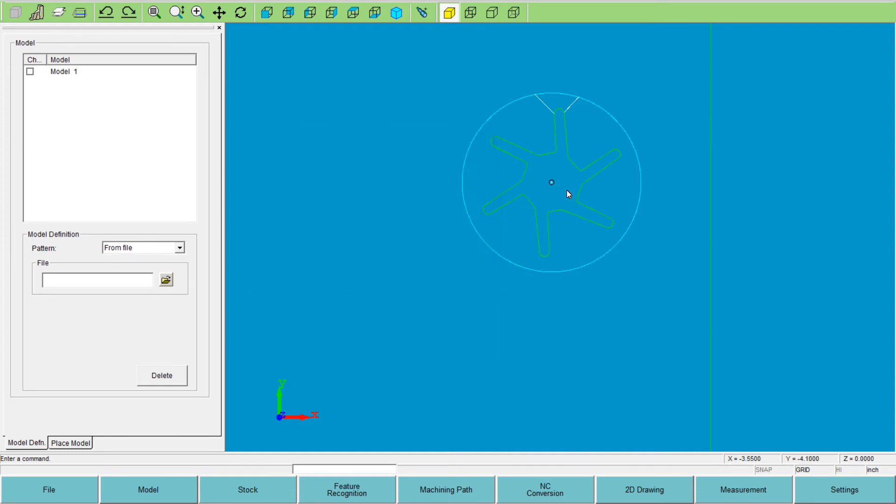
- Extract the contours of Model 1 using the Die pattern
left_click(350, 494)
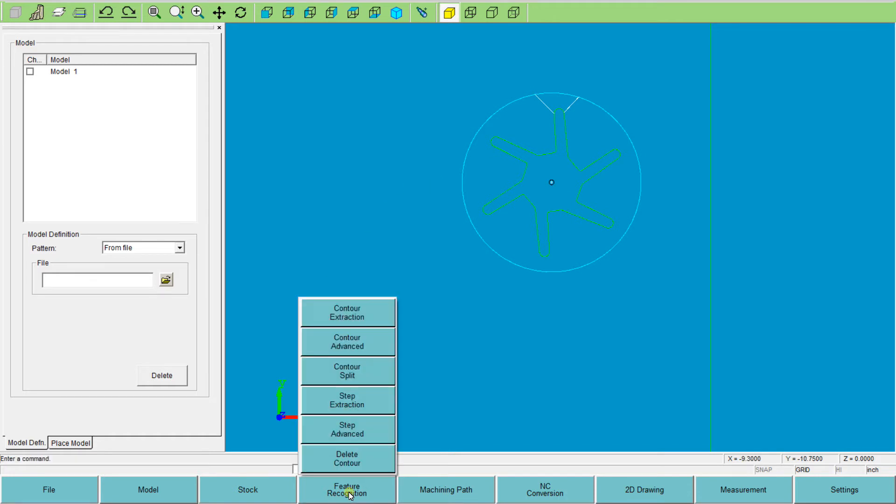
left_click(350, 314)
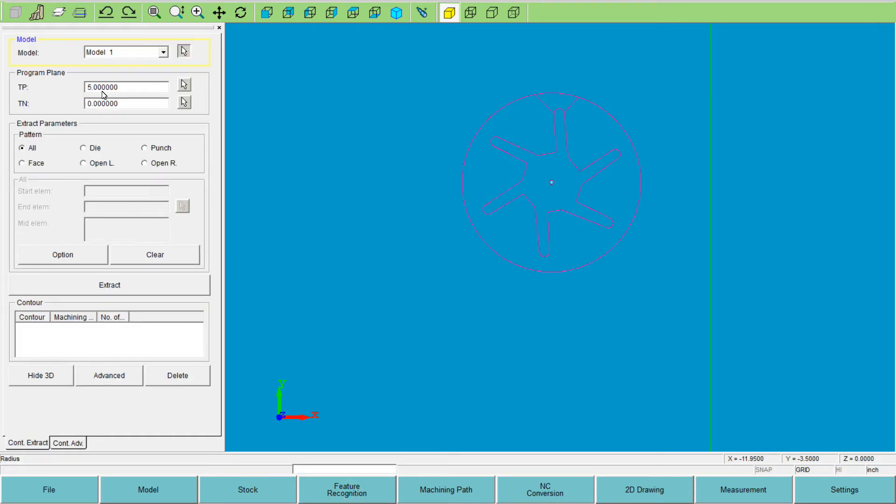
left_click(396, 13)
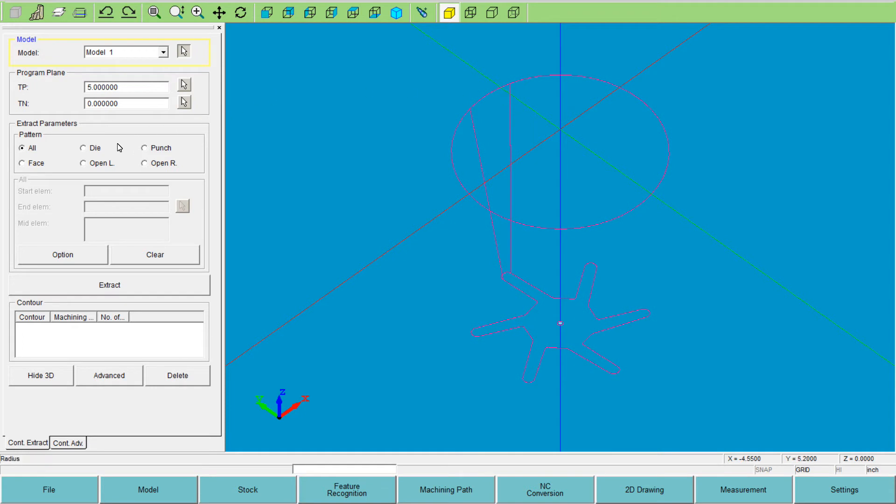
left_click(84, 148)
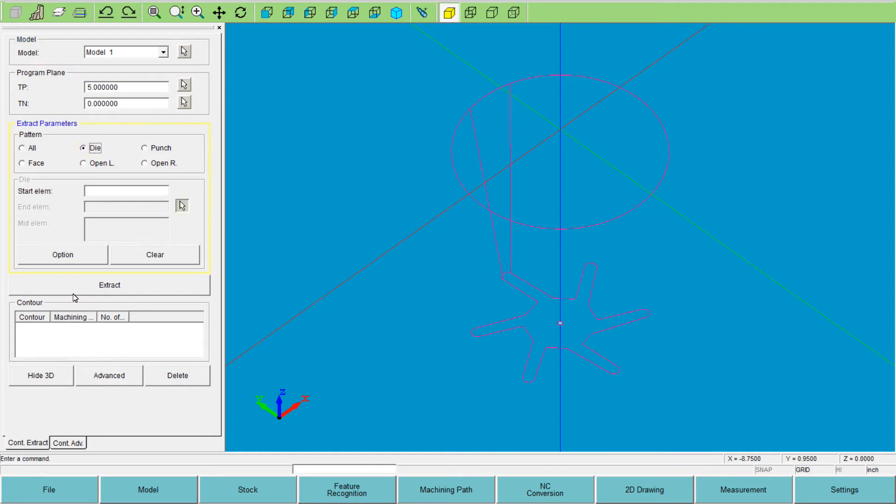
left_click(118, 290)
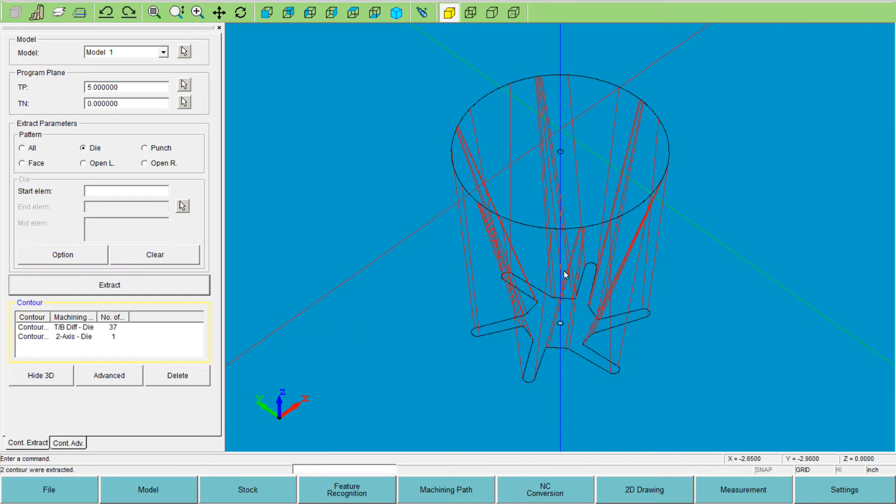
- Delete the 2-axis die contour of the small center circle from the extracted contours
left_click(357, 20)
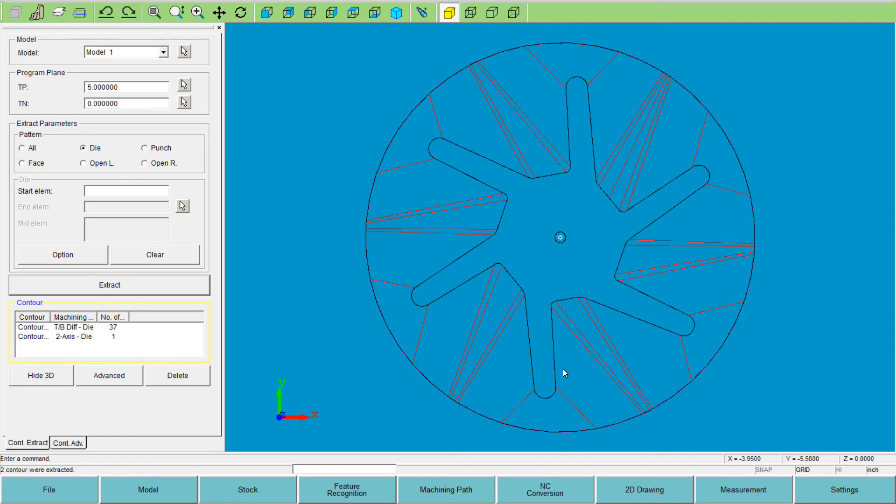
scroll(648, 190, "up", 4)
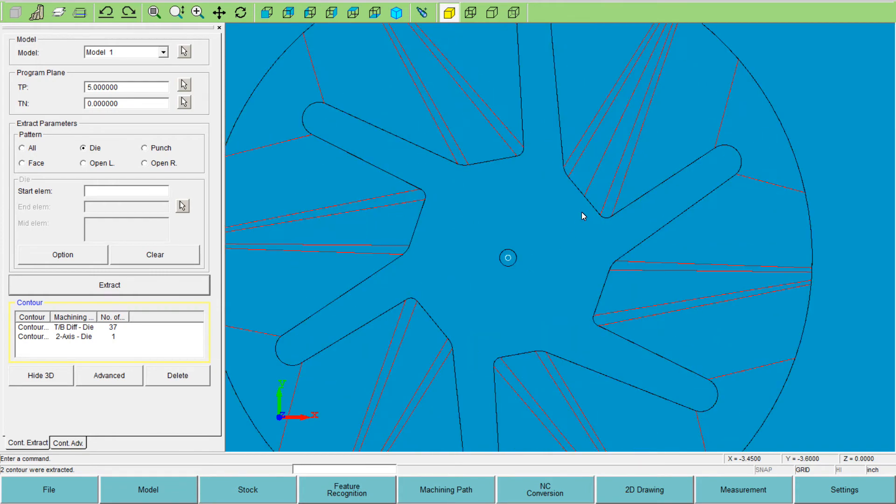
scroll(566, 218, "down", 3)
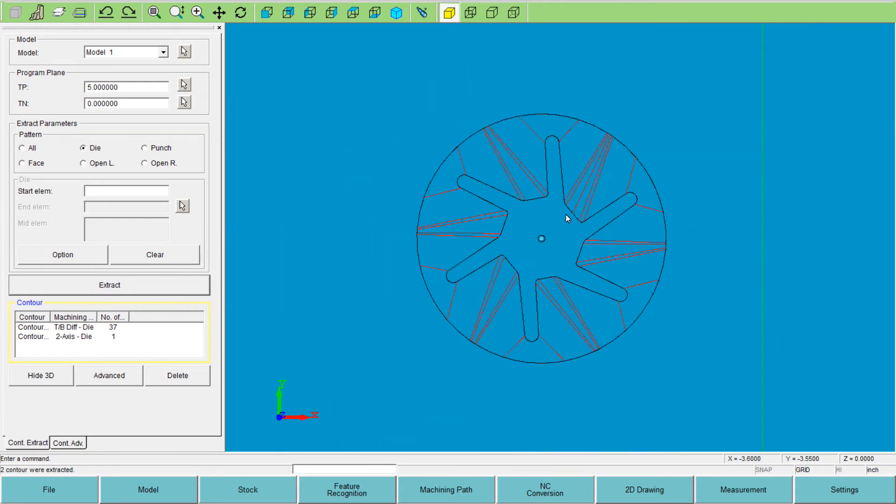
left_click(396, 13)
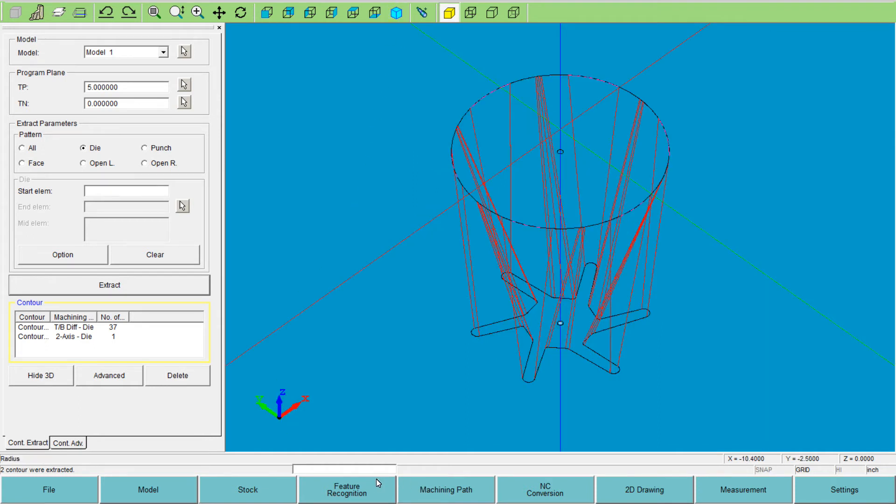
left_click(33, 336)
scroll(559, 329, "down", 2)
scroll(561, 322, "up", 5)
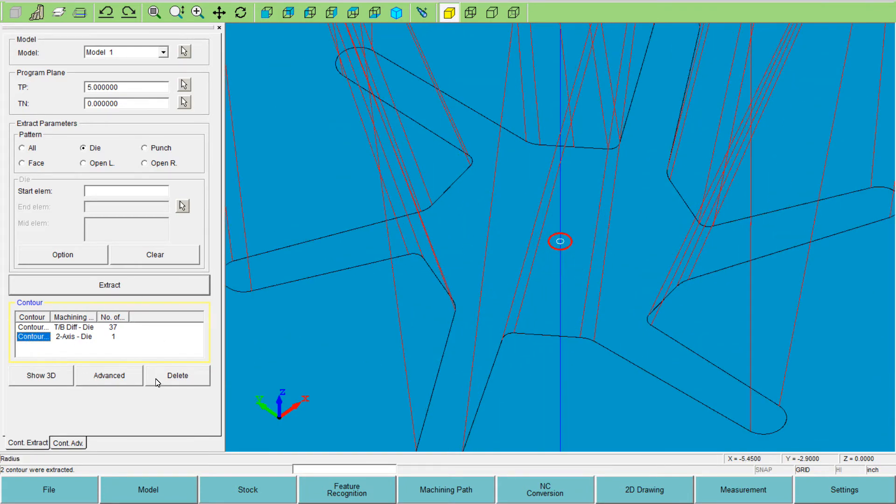
left_click(200, 377)
left_click(433, 283)
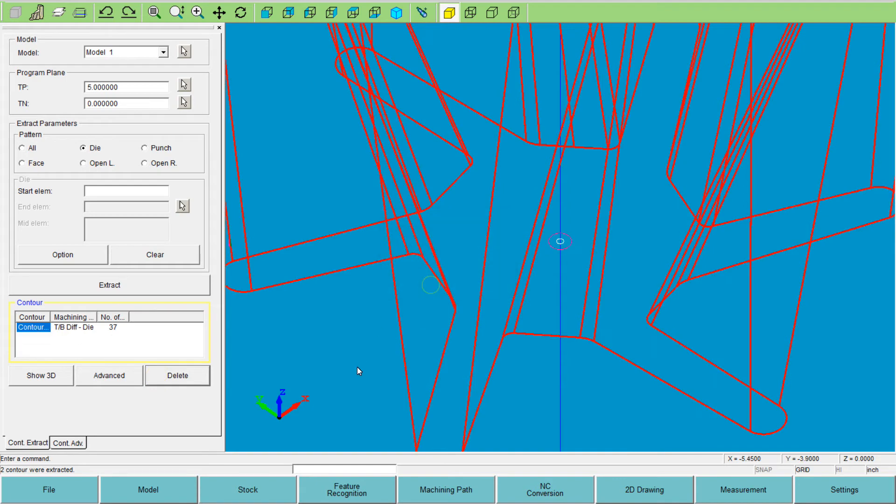
- Examine the remaining top/bottom-different die contour between the circle and the star in isometric and top views
scroll(457, 321, "up", 1)
scroll(455, 203, "down", 5)
scroll(566, 62, "down", 4)
scroll(552, 214, "up", 4)
scroll(537, 309, "down", 3)
scroll(543, 312, "up", 5)
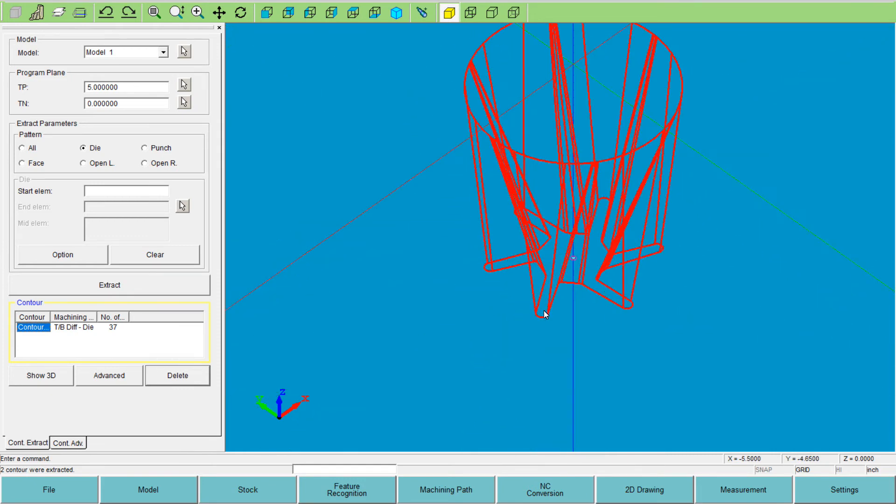
left_click(396, 12)
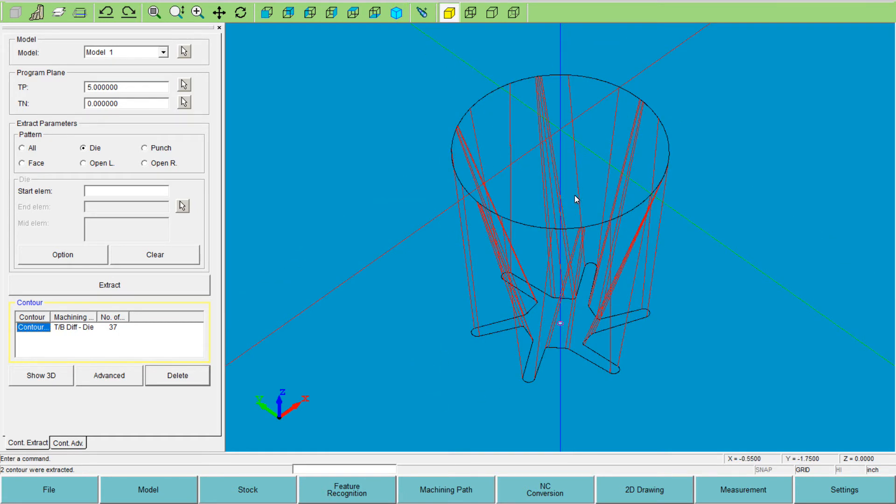
left_click(375, 13)
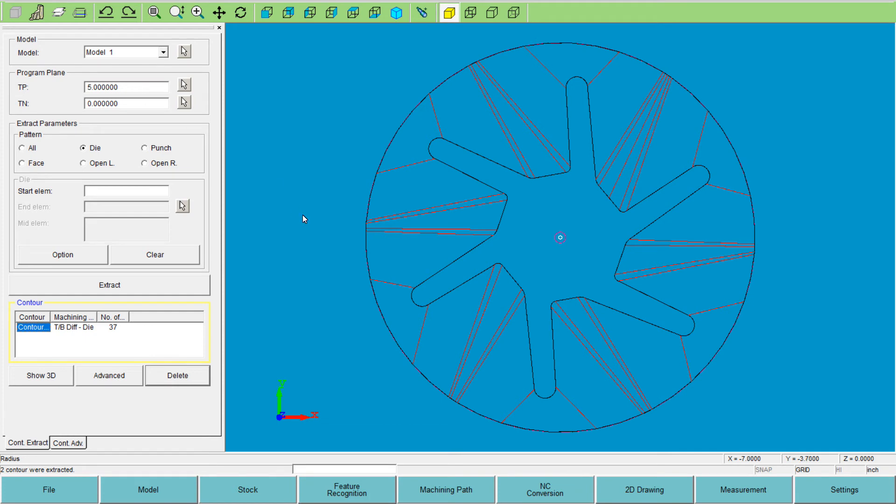
scroll(309, 263, "up", 1)
scroll(309, 263, "down", 2)
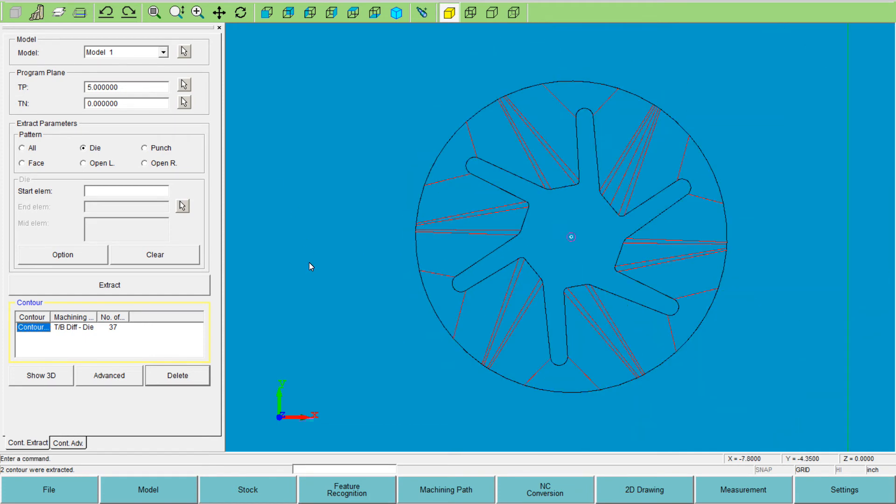
- Save the circle-and-star model as a new file named 4axis_by_DXF_2.iq in the IQ Tutorial YouTube folder
left_click(50, 487)
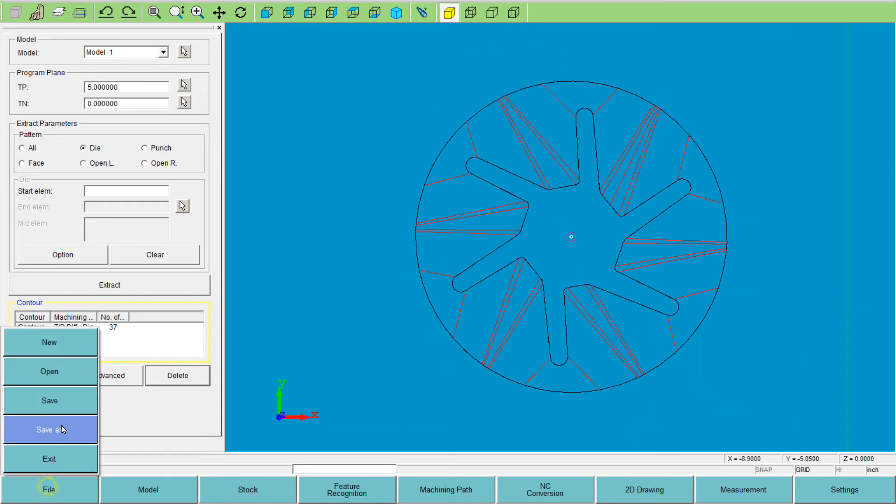
left_click(60, 427)
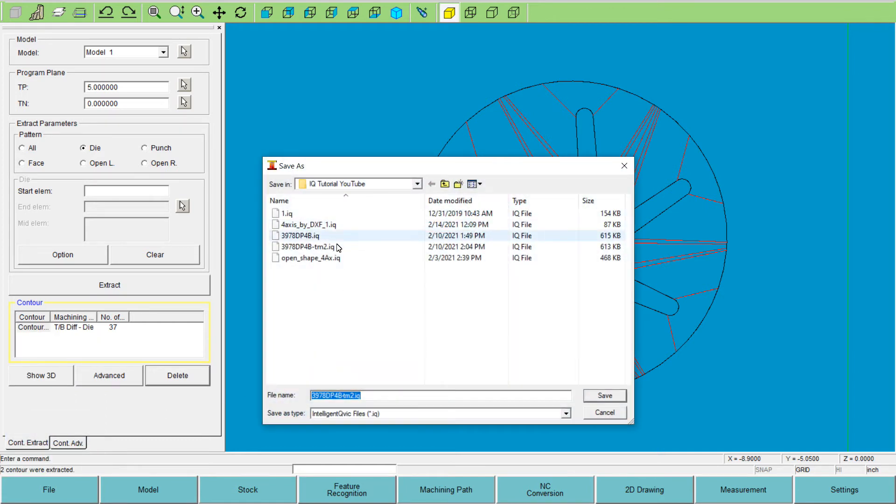
left_click(322, 225)
left_click(357, 396)
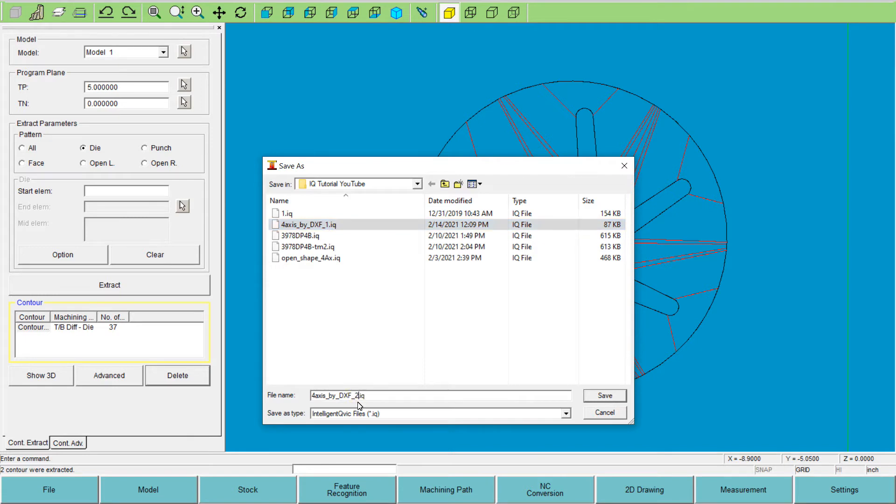
left_click(600, 397)
- Start a new file and open 4axis_by_DXF_1.iq from the IQ Tutorial YouTube folder
left_click(70, 493)
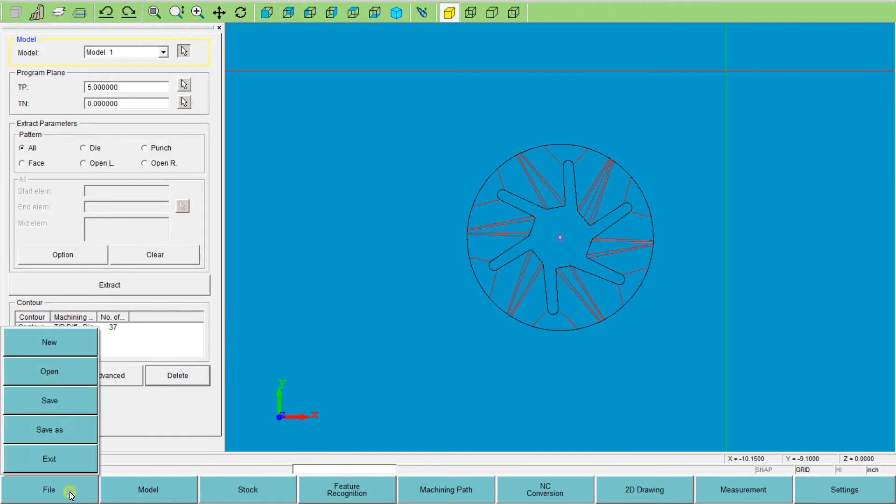
left_click(60, 342)
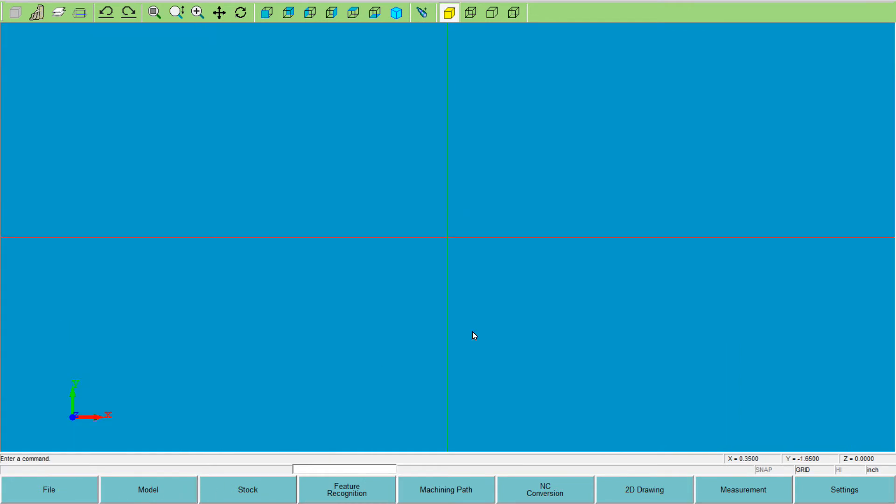
left_click(83, 488)
left_click(70, 376)
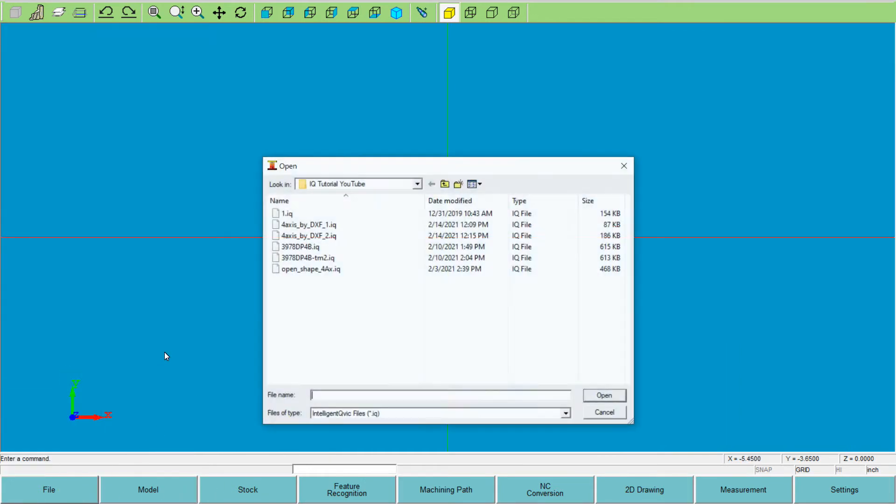
left_click(308, 225)
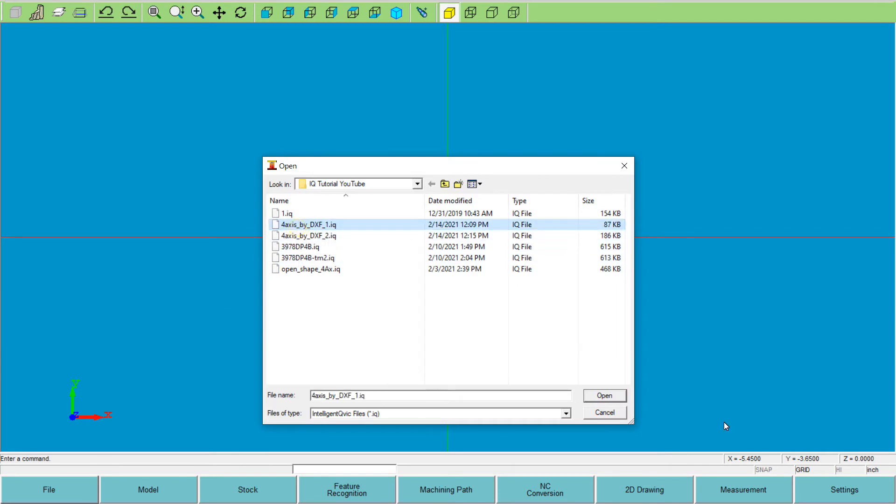
left_click(604, 396)
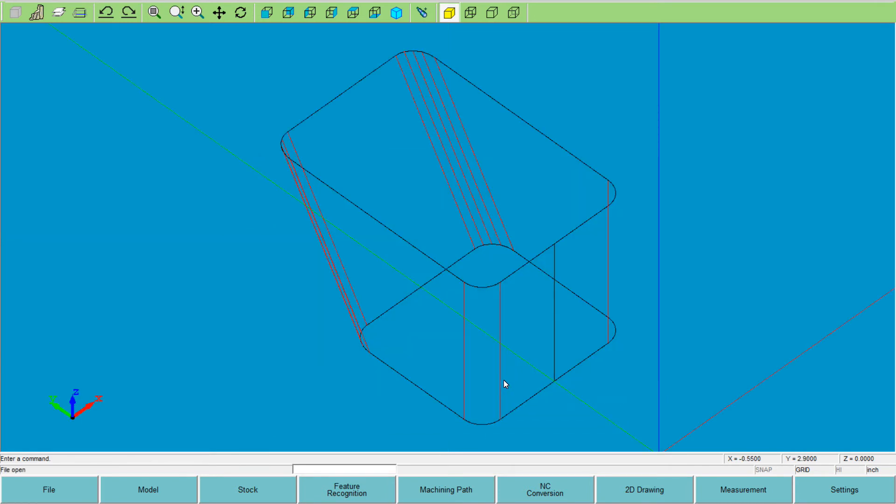
- Create a starting hole inside the rounded square at X 0.000000, Y 3.500000 with diameter 0.039370
left_click(371, 19)
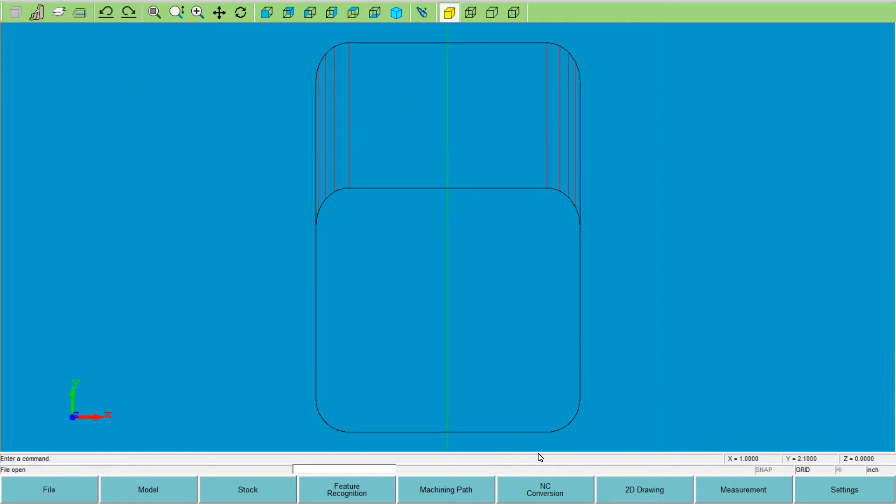
left_click(644, 494)
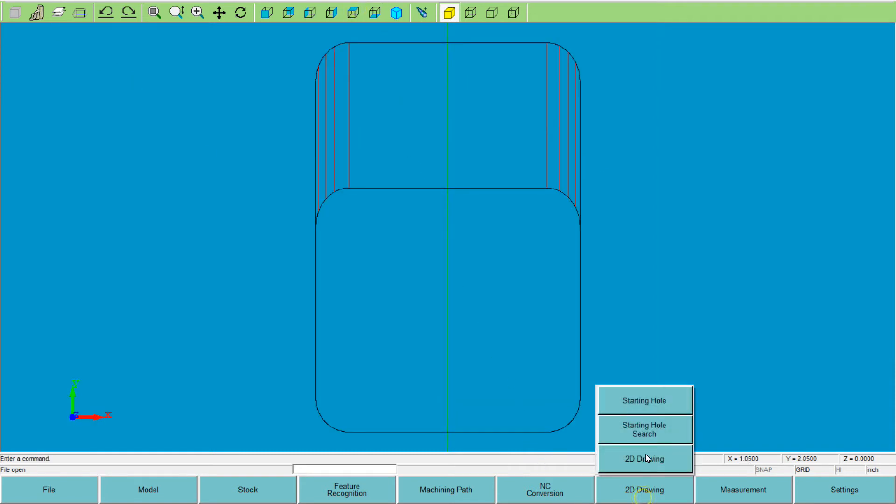
left_click(643, 409)
left_click_drag(453, 167, 640, 137)
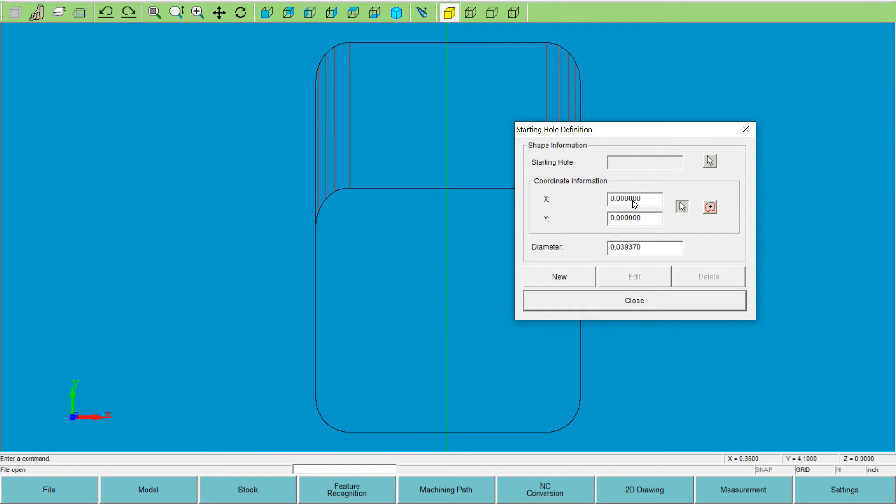
left_click_drag(642, 216, 564, 217)
type("3.5")
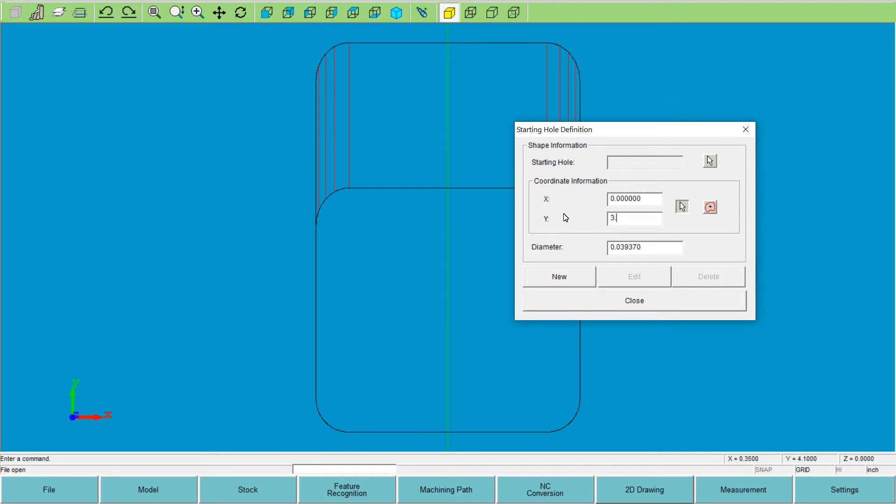
left_click(539, 277)
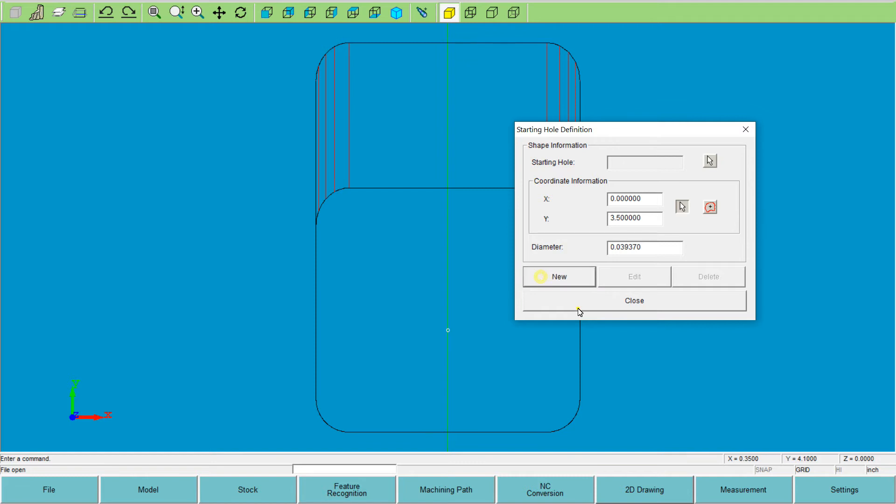
left_click(579, 309)
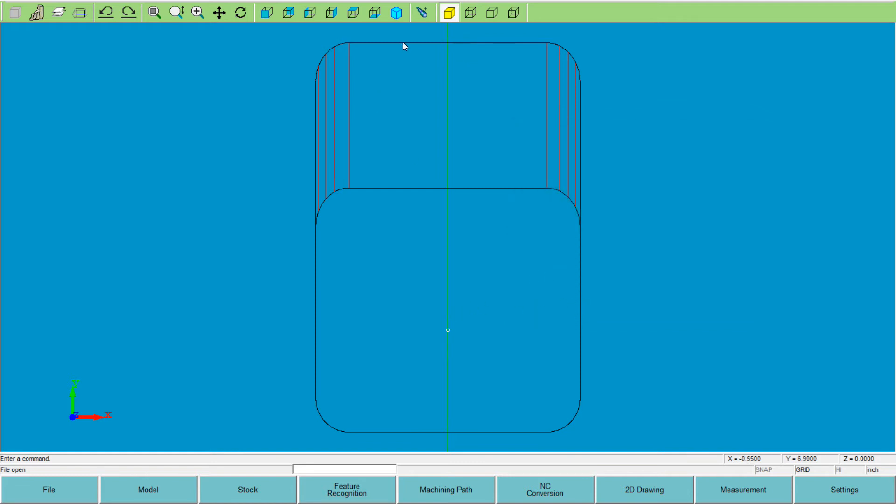
- Start path generation for Contour 1 as T/B Diff - Die, keeping the Residual stock type and setting Residual Stock(L) to .050
left_click(395, 13)
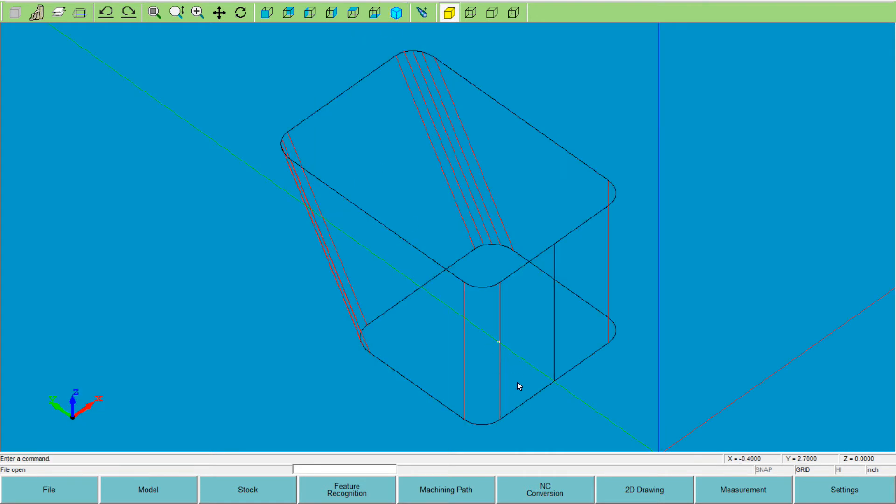
left_click(410, 492)
left_click(415, 373)
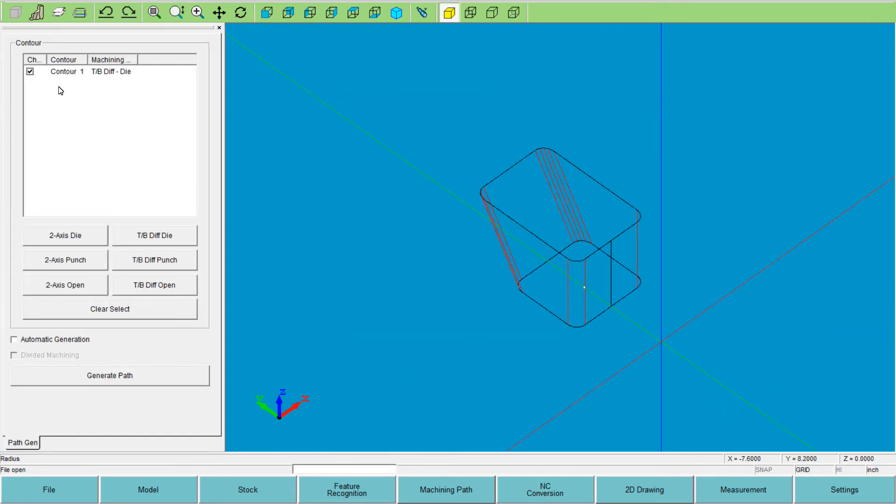
left_click(87, 380)
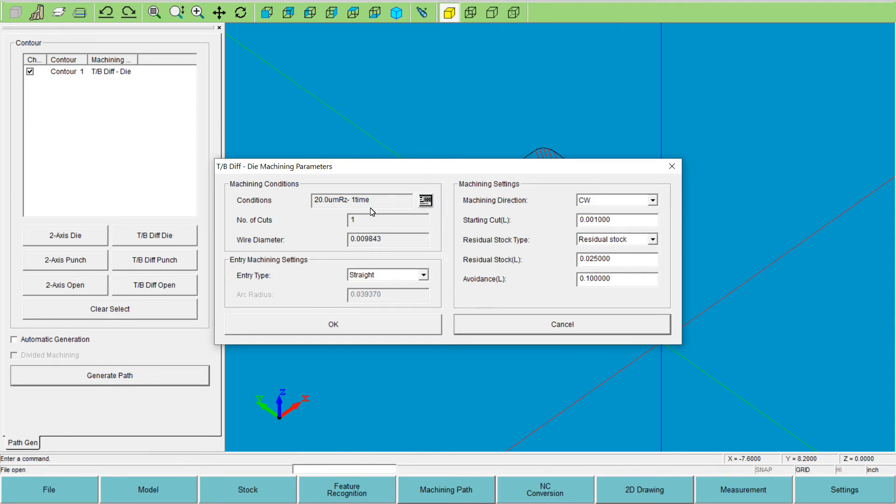
left_click(616, 240)
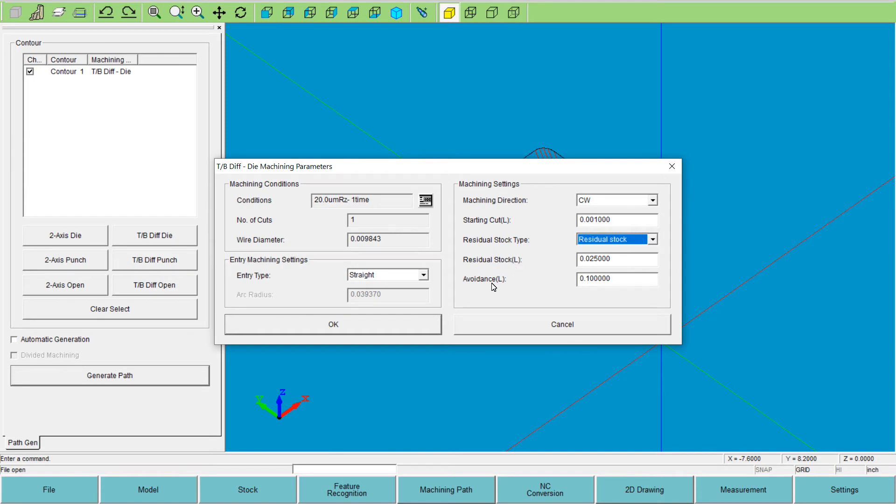
left_click_drag(486, 166, 281, 95)
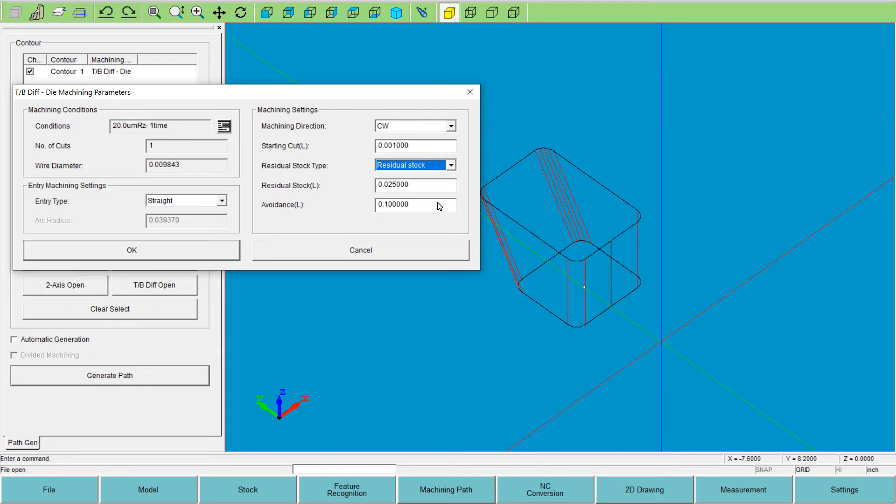
left_click(403, 188)
left_click_drag(411, 186, 373, 183)
type(".0")
key("Tab")
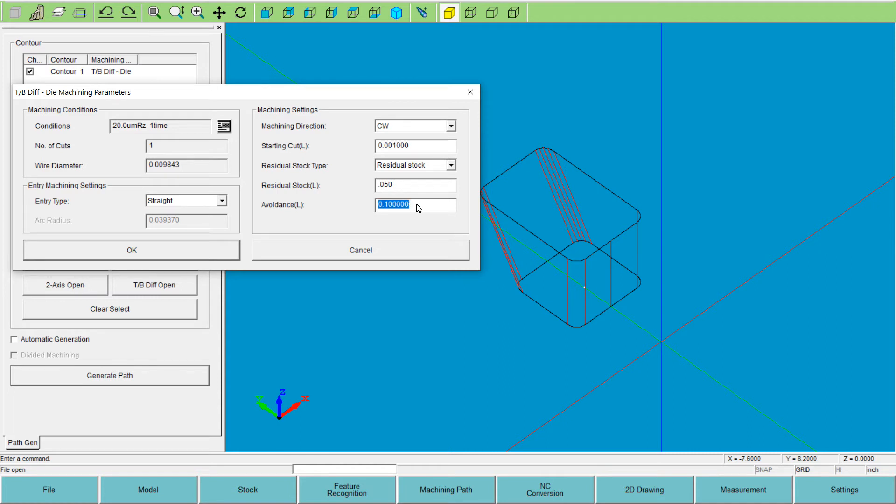
left_click(234, 254)
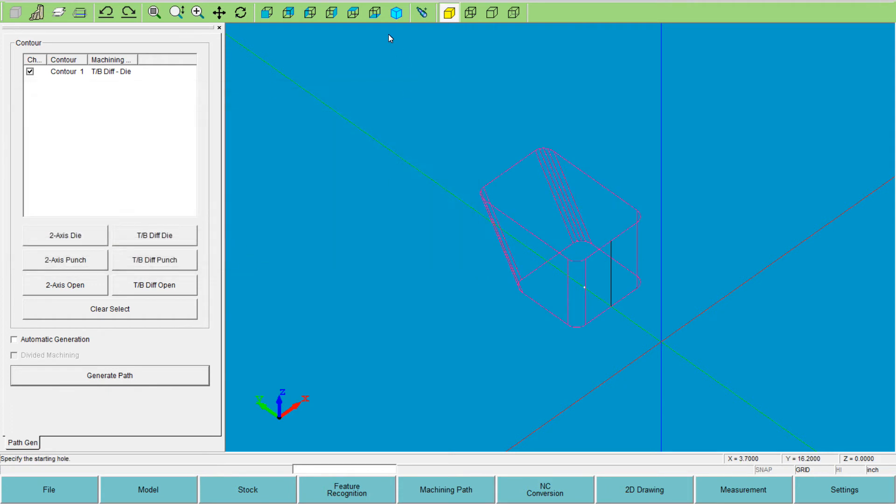
- Generate the path using the starting hole inside the contour and the bottom profile's straight edge nearest the X axis as entry element
left_click(362, 9)
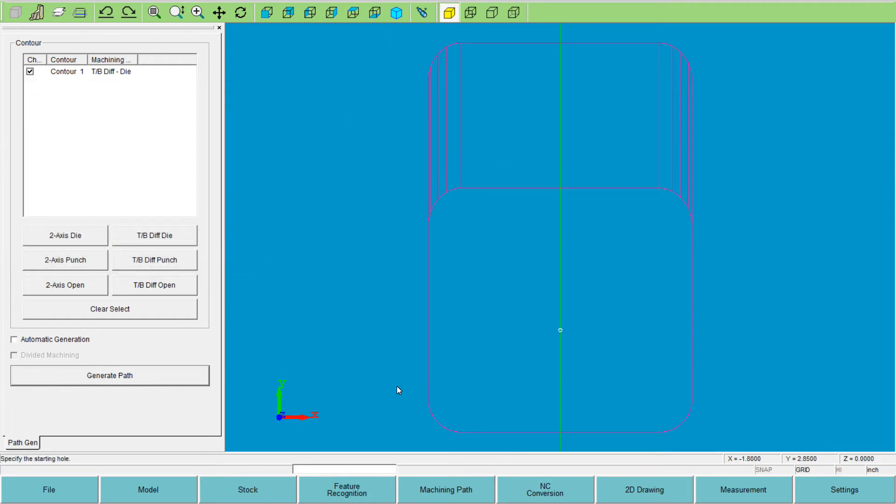
left_click(560, 330)
left_click(396, 13)
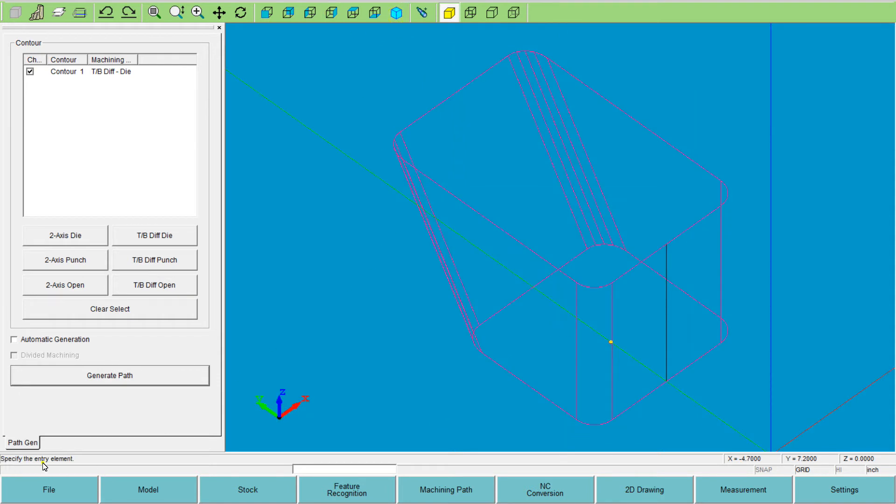
left_click(649, 397)
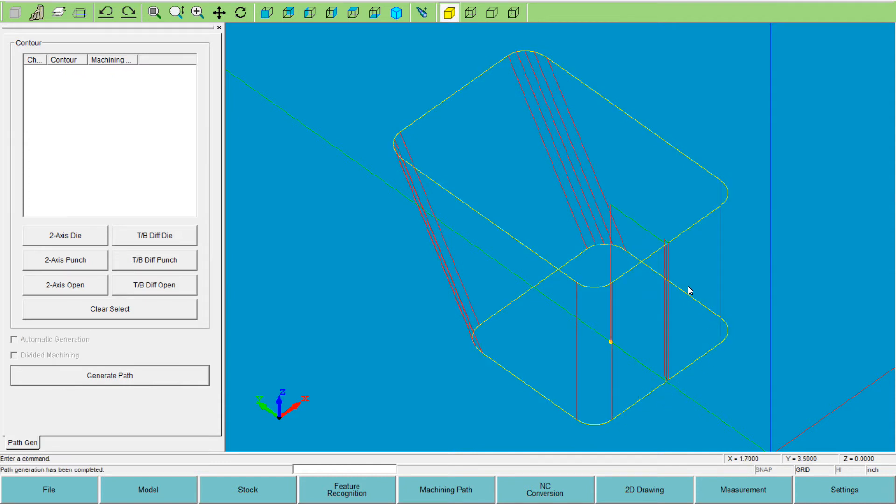
left_click(352, 14)
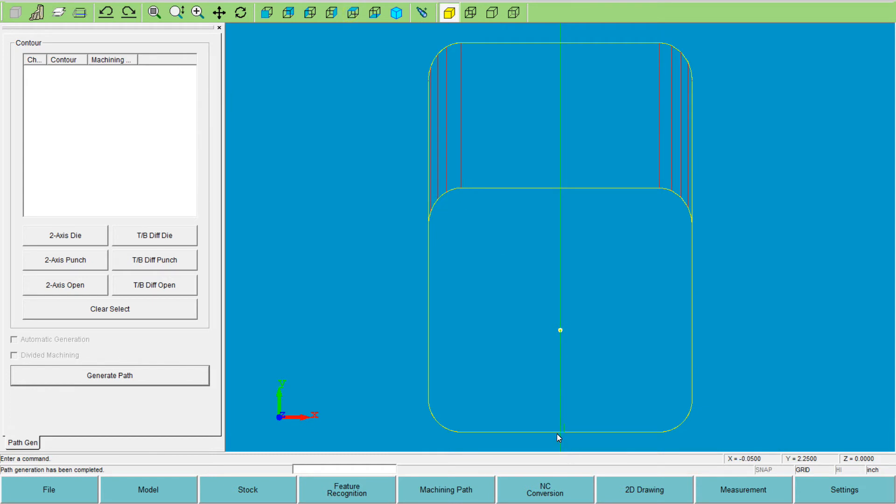
- Examine the generated path's approach, entry and residual stock area at the straight edge nearest the X axis, ending in isometric view
scroll(558, 433, "up", 5)
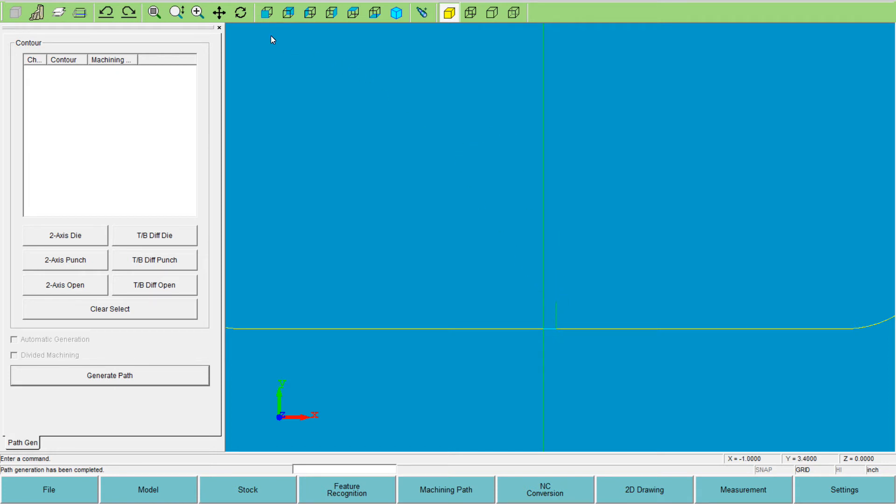
left_click(241, 13)
mouse_move(504, 281)
left_mouse_down()
mouse_move(521, 281)
mouse_move(504, 282)
mouse_move(503, 252)
mouse_move(520, 261)
mouse_move(515, 274)
left_mouse_up()
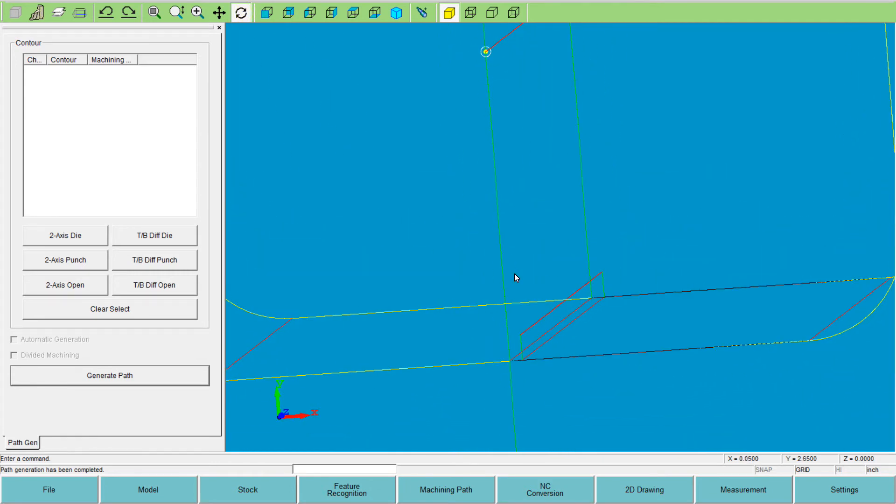
scroll(514, 273, "up", 4)
scroll(514, 275, "down", 5)
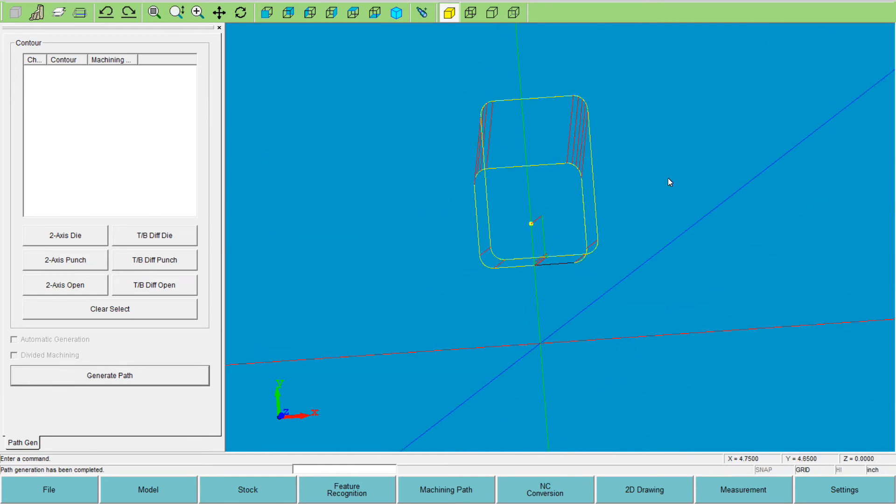
scroll(545, 258, "up", 5)
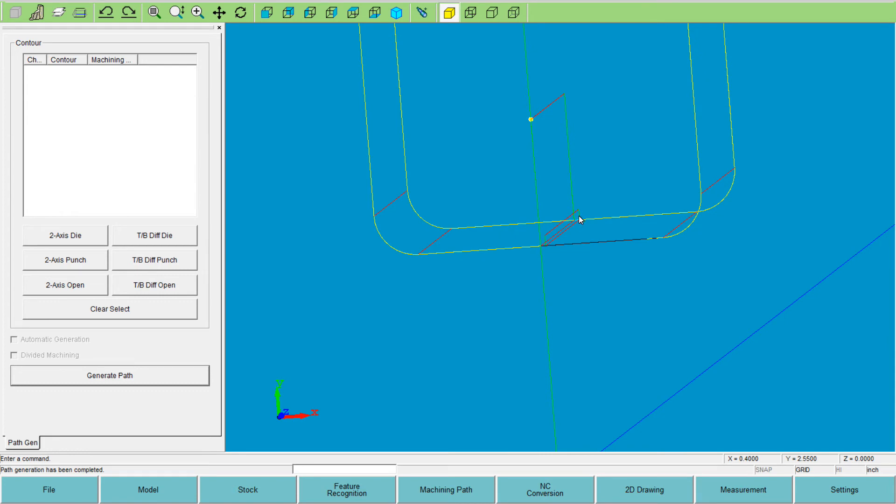
scroll(579, 223, "up", 4)
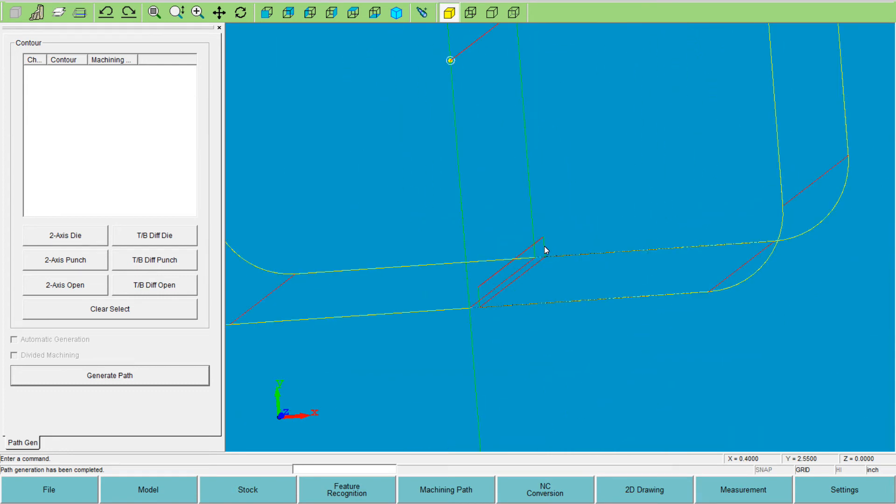
scroll(543, 247, "down", 2)
scroll(544, 250, "up", 3)
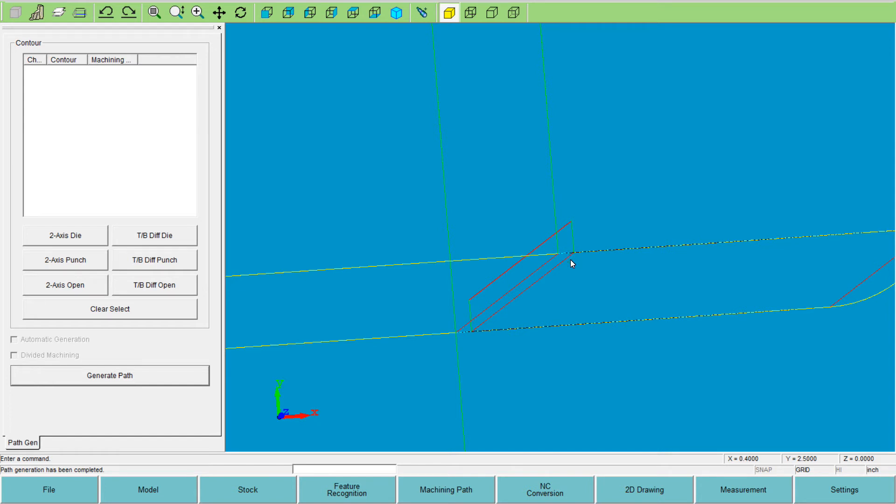
scroll(575, 259, "up", 3)
scroll(574, 249, "down", 4)
left_click(397, 17)
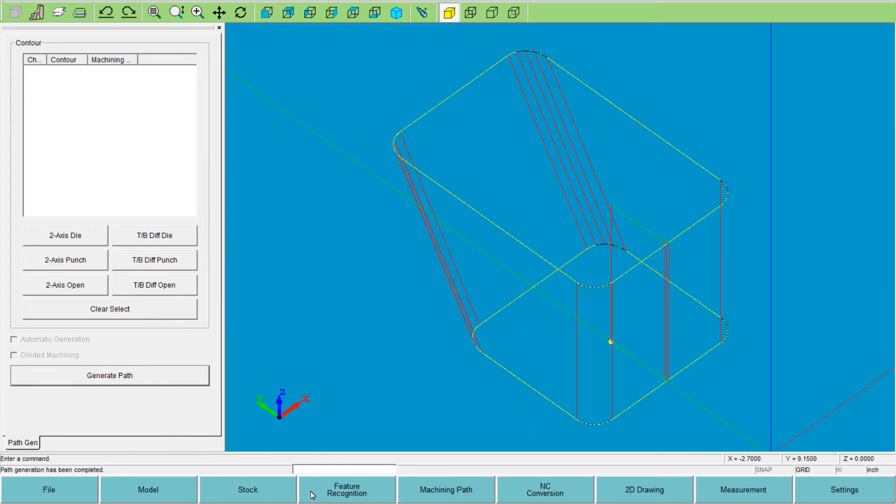
- Delete the T/B Diff - Die machining path from the contour
left_click(427, 496)
left_click(430, 464)
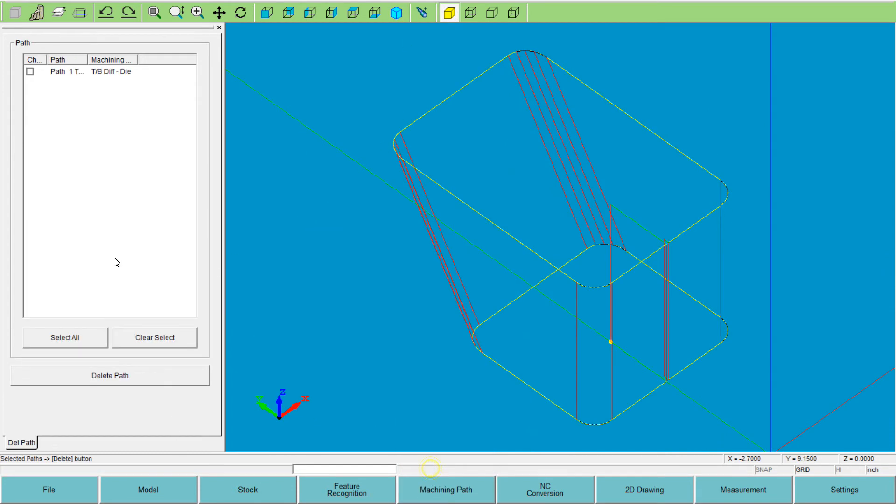
left_click(30, 71)
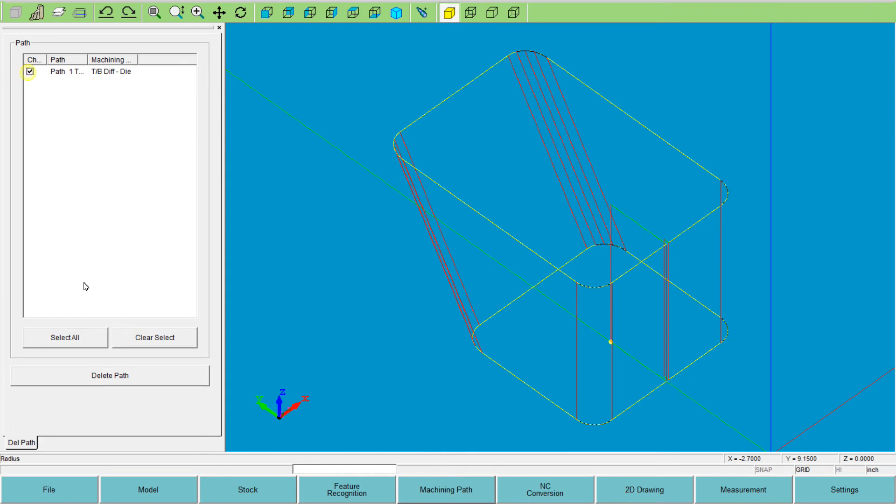
left_click(110, 383)
left_click(441, 283)
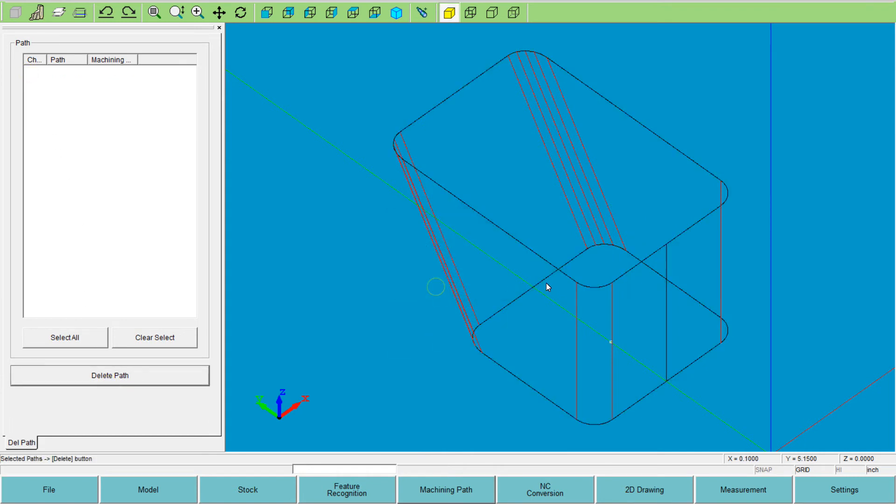
- Generate the Contour 1 path with the current parameters, using the starting hole and the bottom profile's straight edge farthest from the X axis
left_click(446, 495)
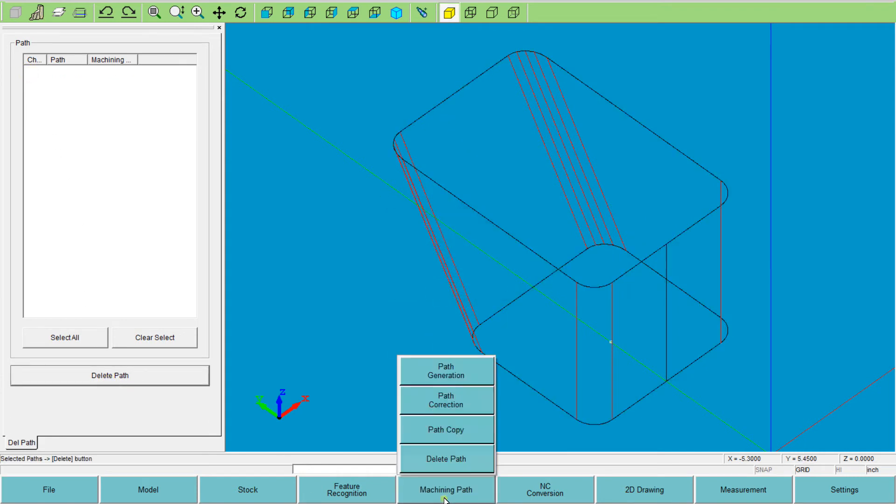
left_click(448, 376)
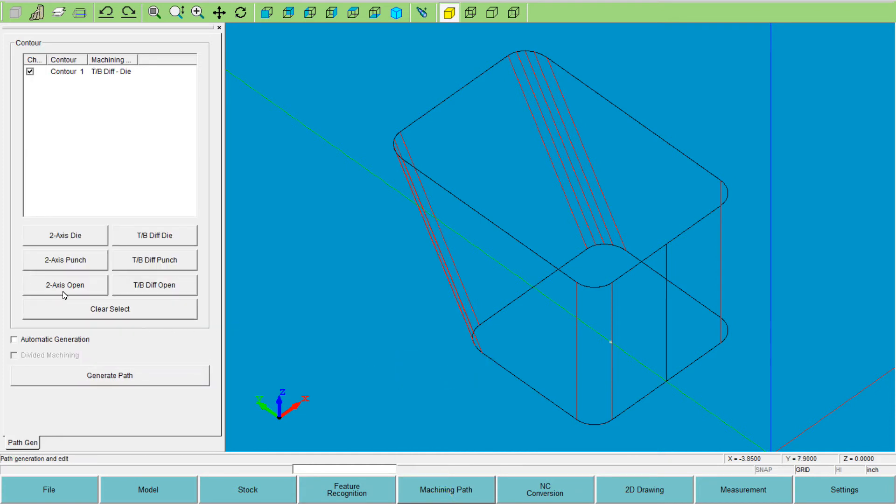
left_click(91, 376)
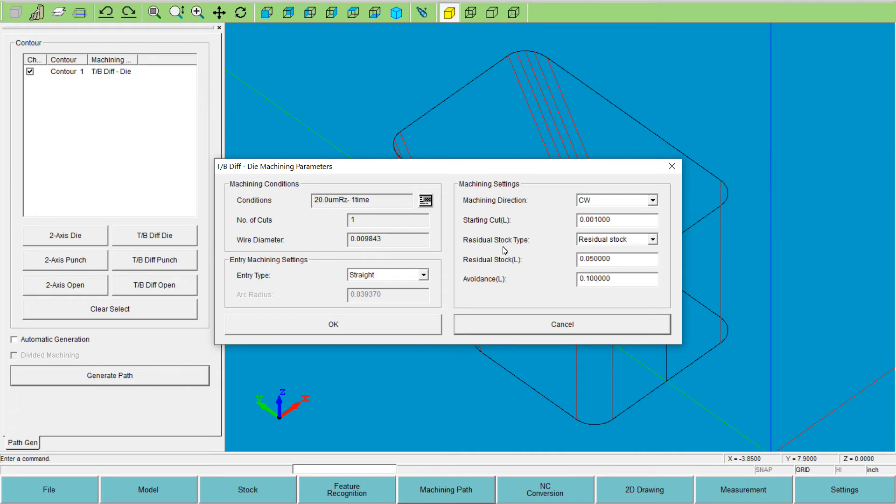
left_click(322, 329)
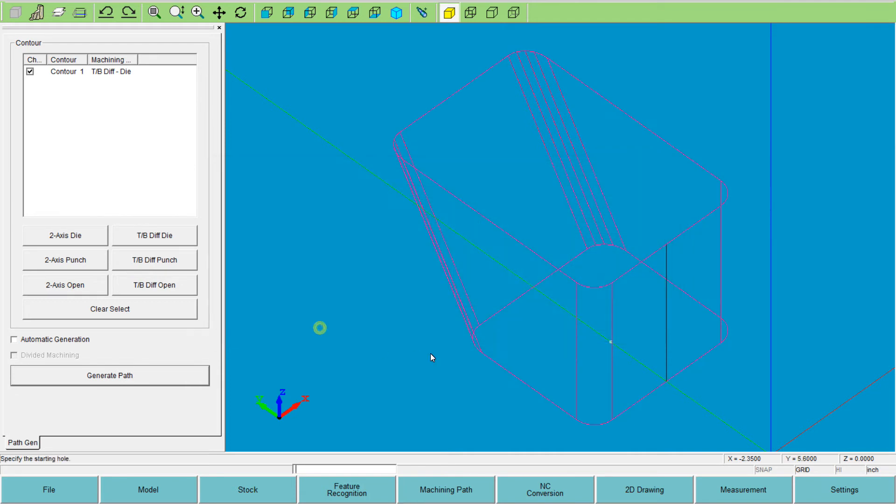
left_click(609, 342)
left_click(517, 302)
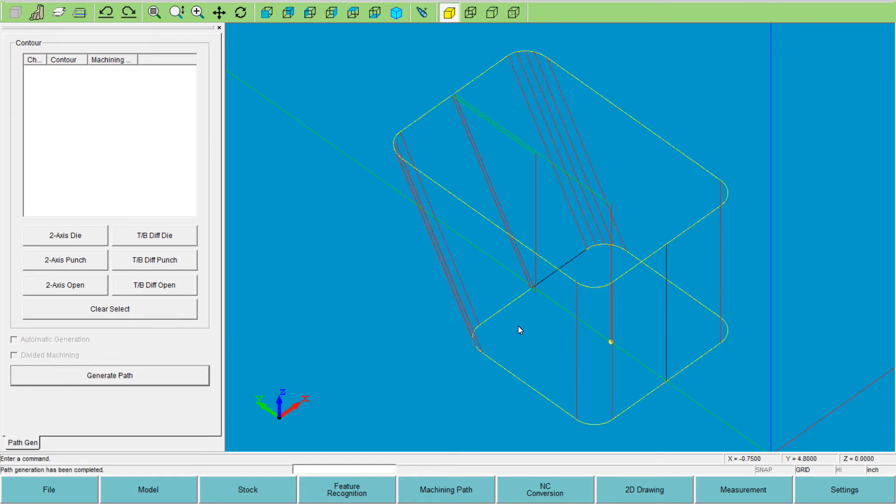
- Examine how the path travels from the starting hole to the slanted wall's entry on the top and bottom profiles
scroll(518, 164, "down", 2)
scroll(519, 164, "up", 4)
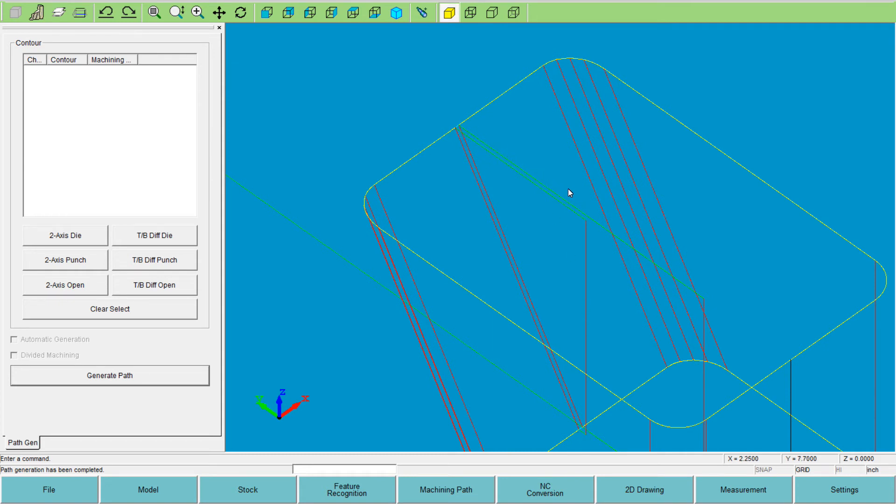
scroll(573, 323, "up", 2)
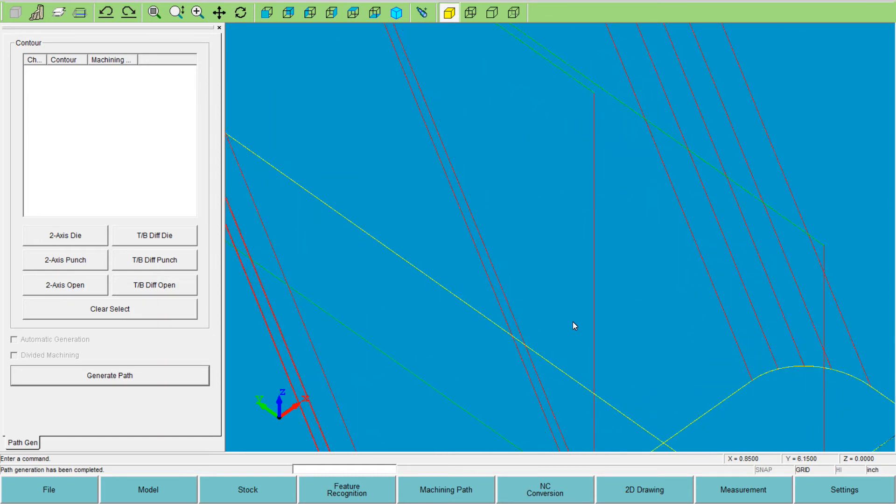
scroll(586, 354, "down", 3)
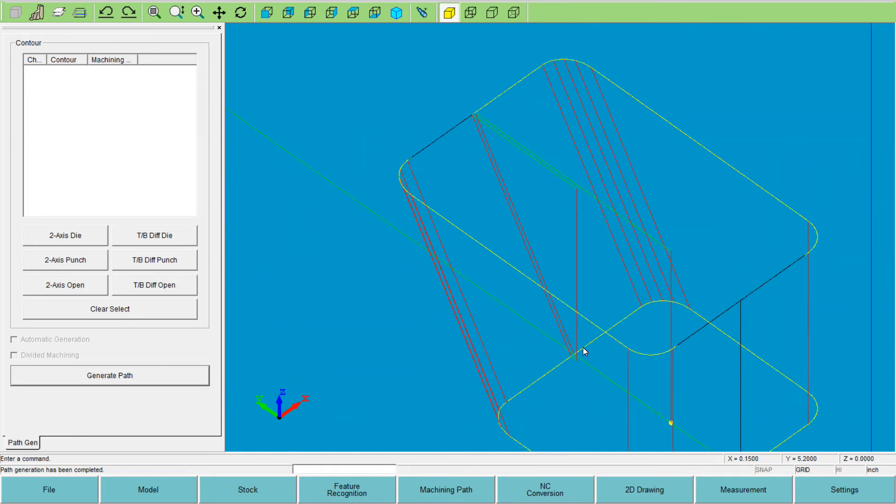
scroll(549, 320, "up", 3)
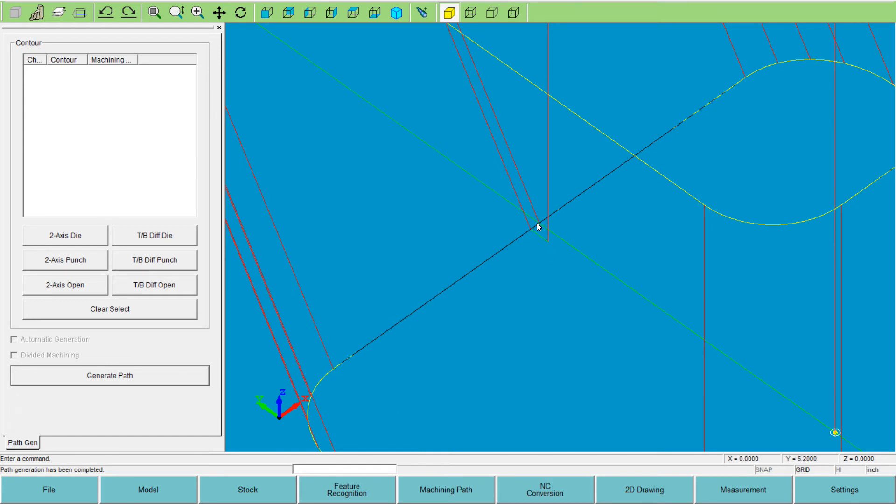
scroll(544, 173, "down", 6)
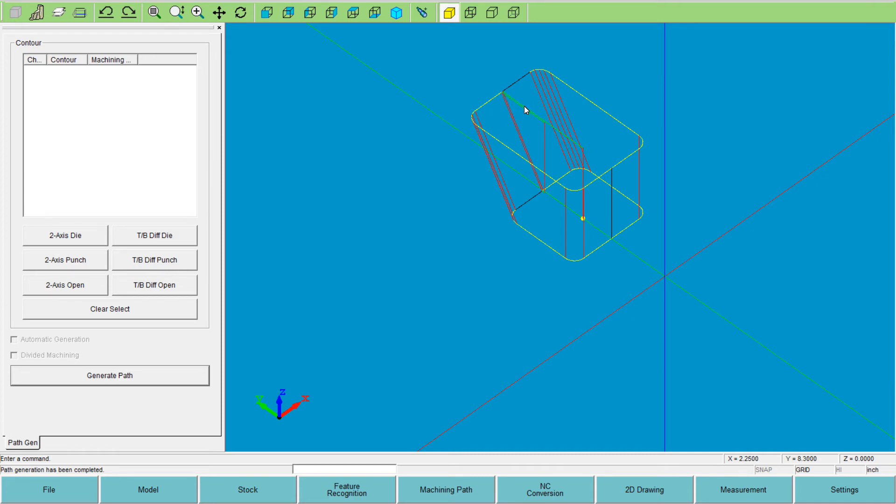
scroll(535, 119, "up", 5)
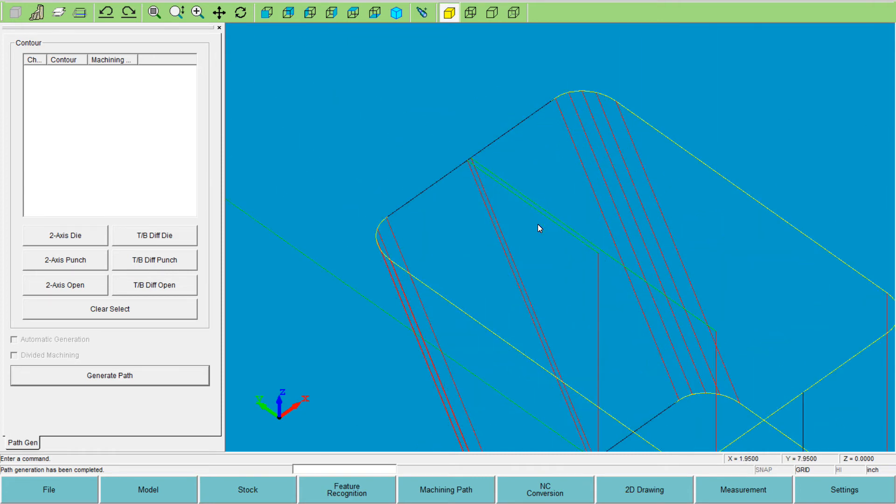
scroll(625, 435, "up", 2)
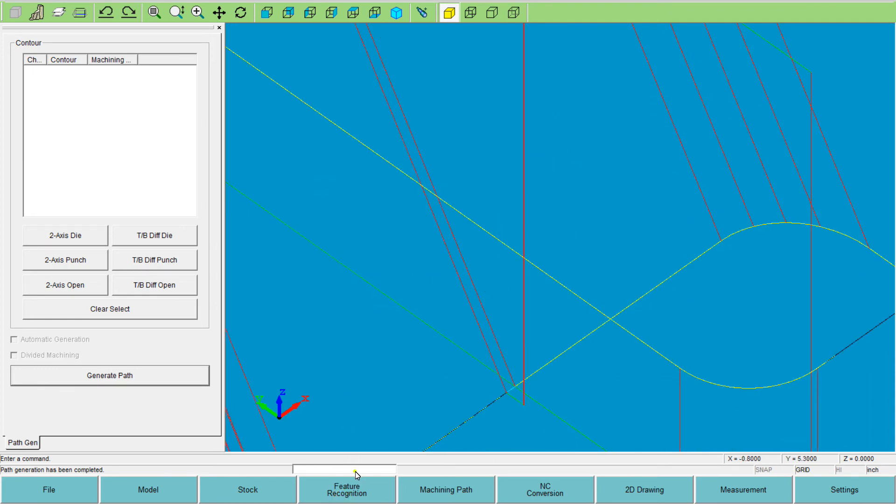
scroll(340, 290, "down", 6)
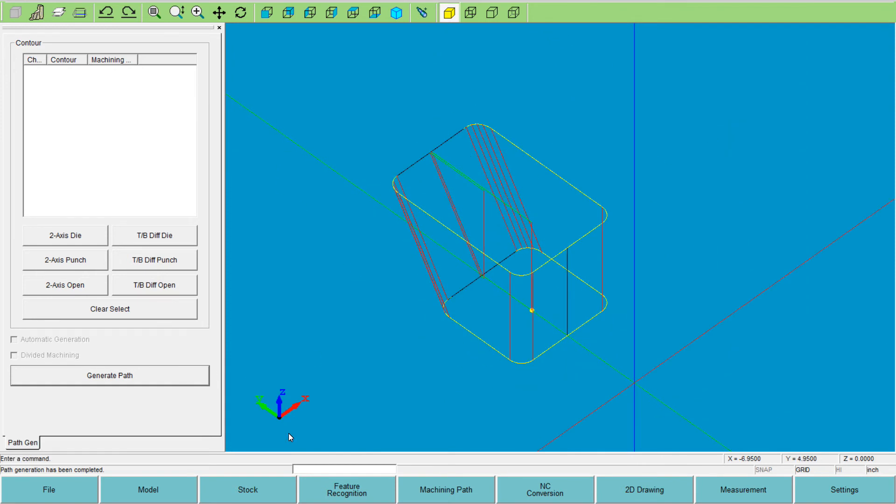
- Delete the path that enters the contour through the slanted wall
left_click(336, 489)
left_click(450, 493)
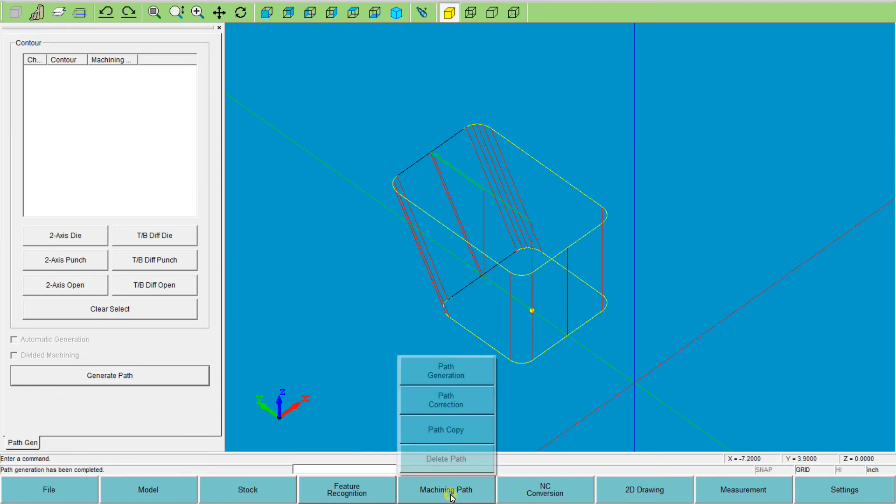
left_click(449, 466)
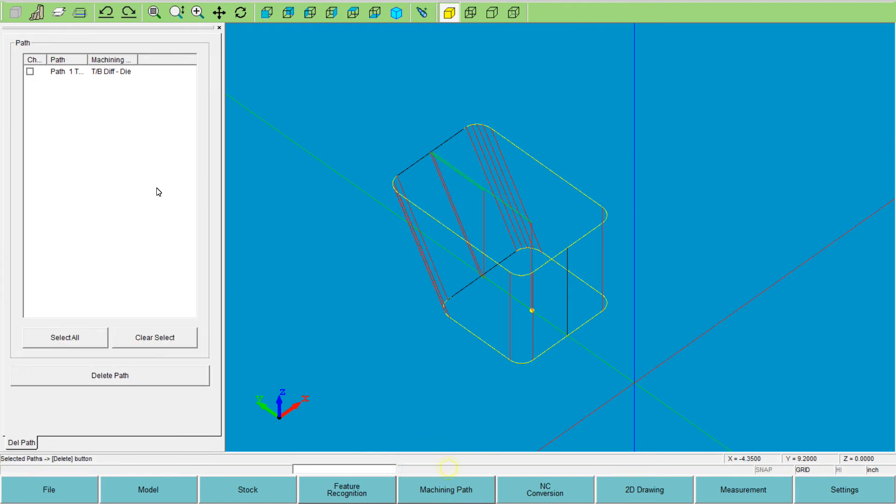
left_click(113, 377)
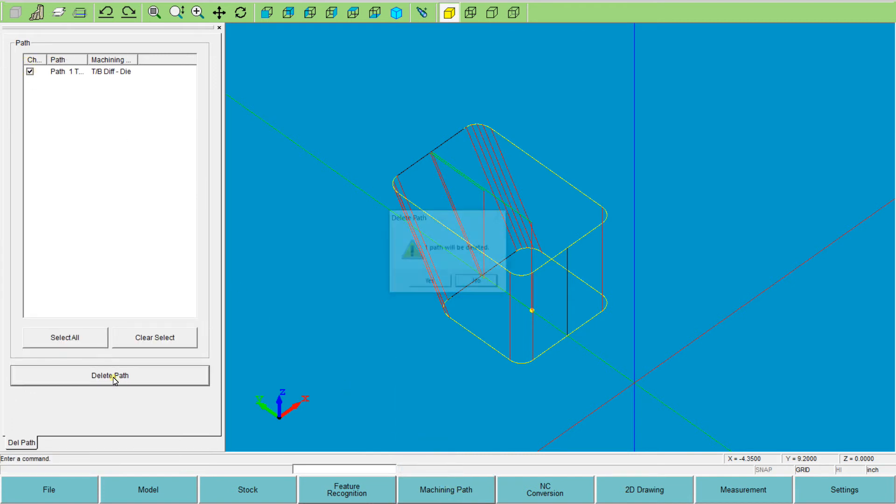
left_click(423, 286)
left_click(341, 384)
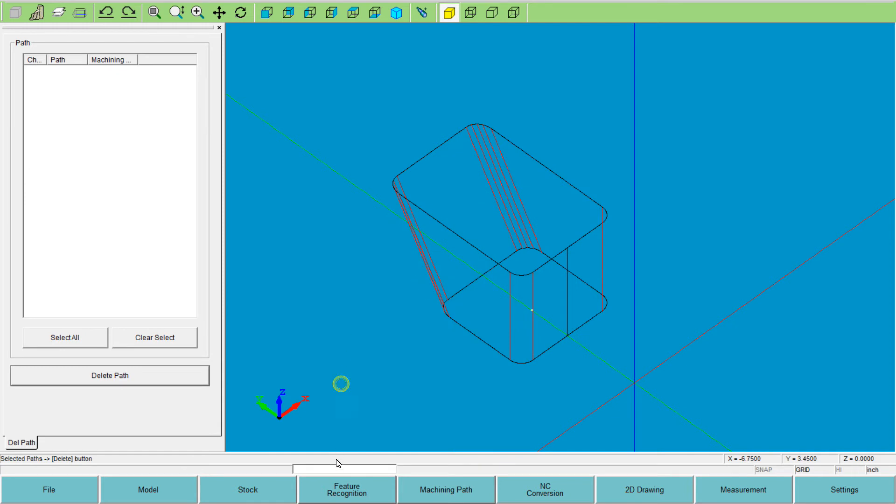
- Delete the extracted T/B Diff - Die contour of Model 1
left_click(337, 496)
left_click(354, 314)
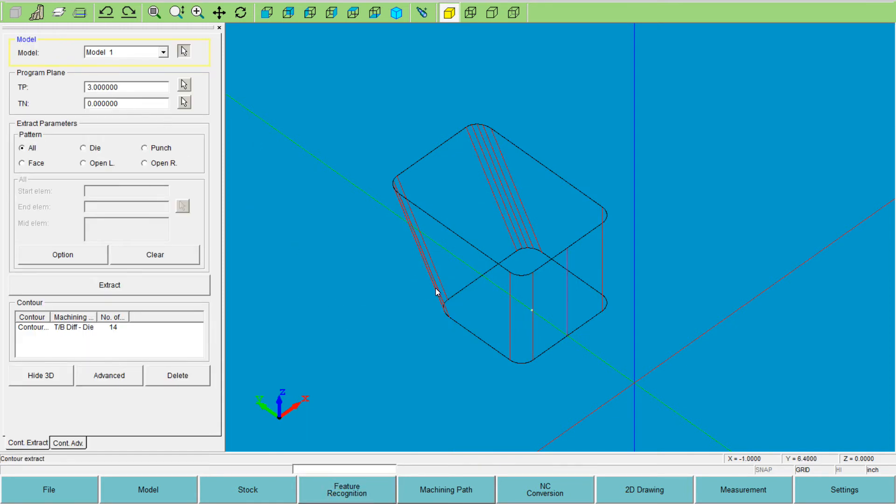
left_click(28, 327)
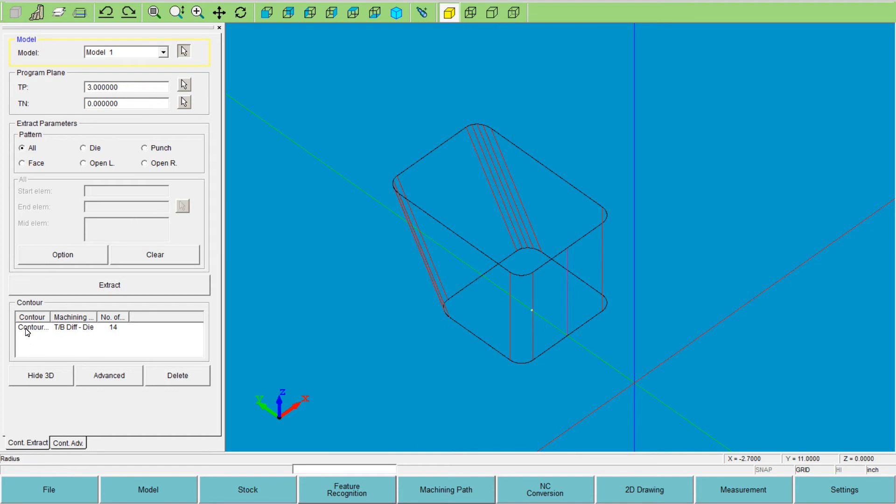
left_click(178, 375)
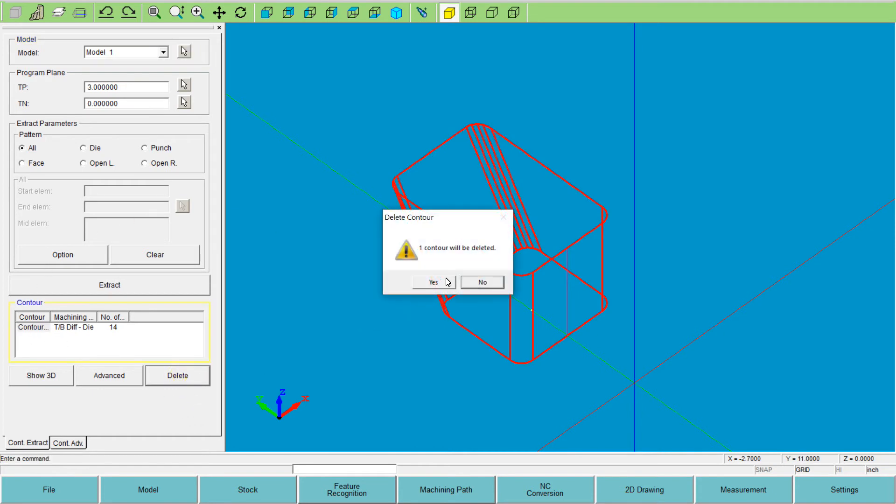
left_click(433, 289)
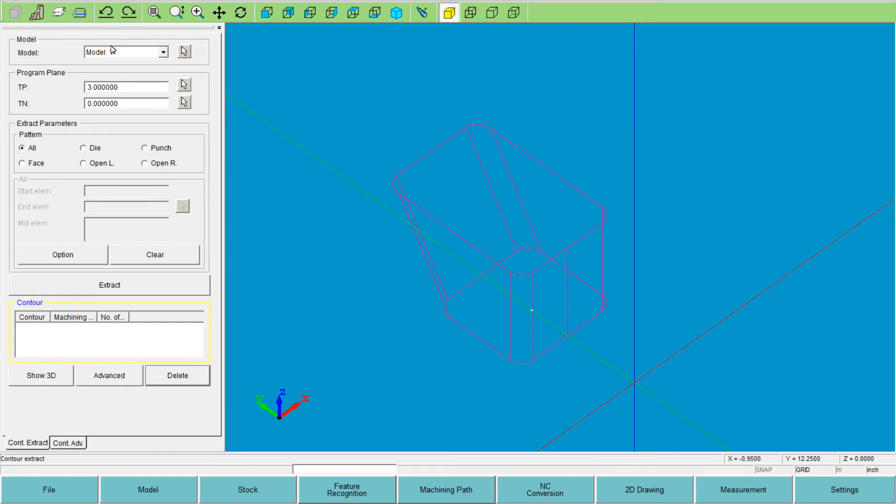
- Extract the contour of Model 1 again using the Die pattern instead of All
left_click(84, 149)
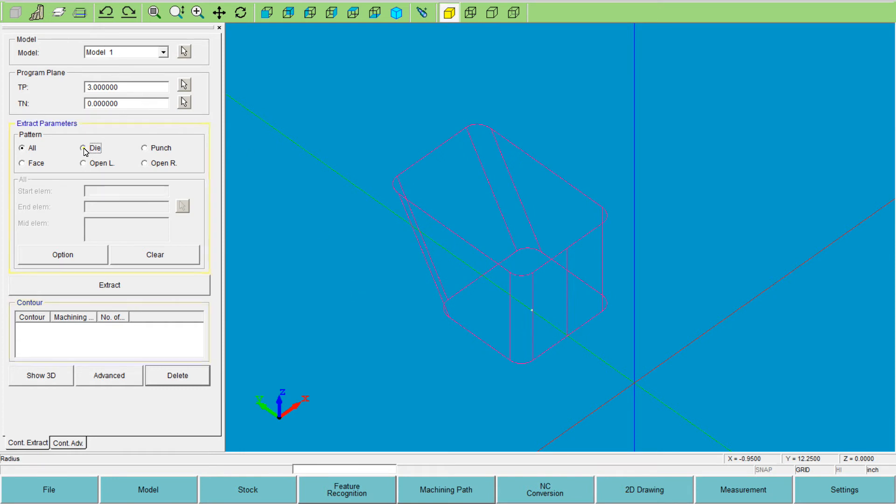
left_click(111, 88)
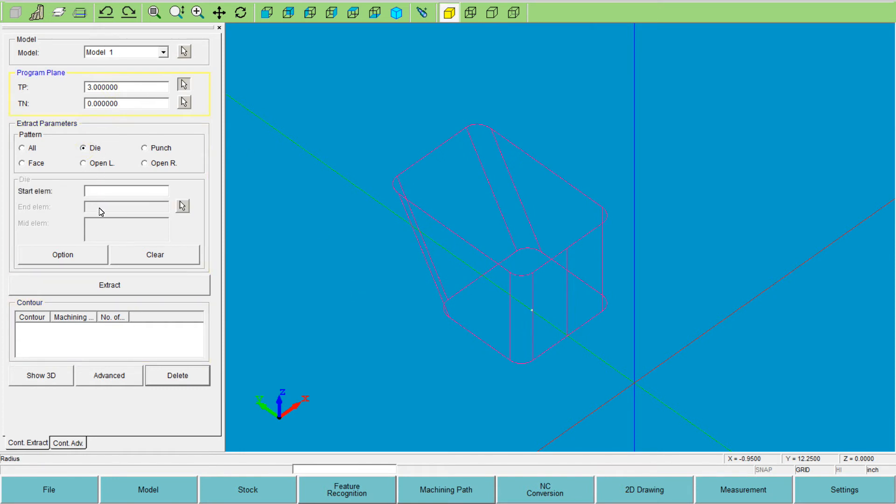
left_click(108, 285)
- Set up a T/B Diff - Die machining path for Contour 1 with Residual stock as the residual stock type
left_click(480, 488)
left_click(467, 370)
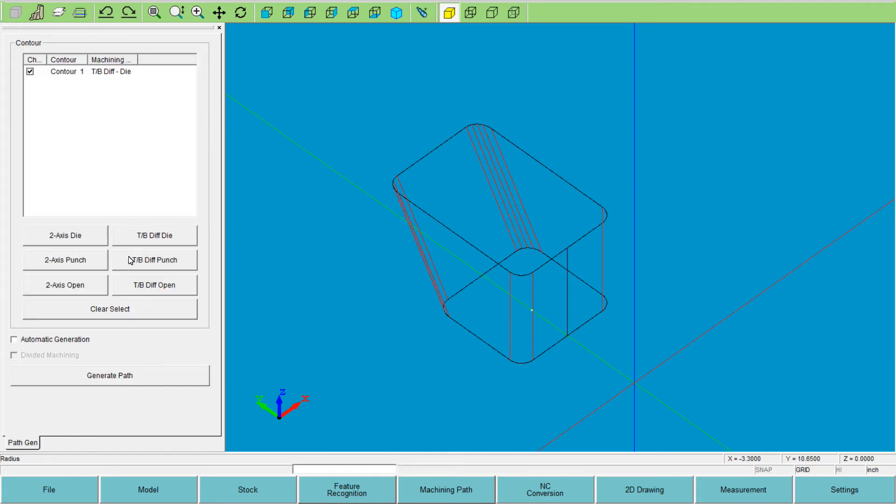
left_click(112, 375)
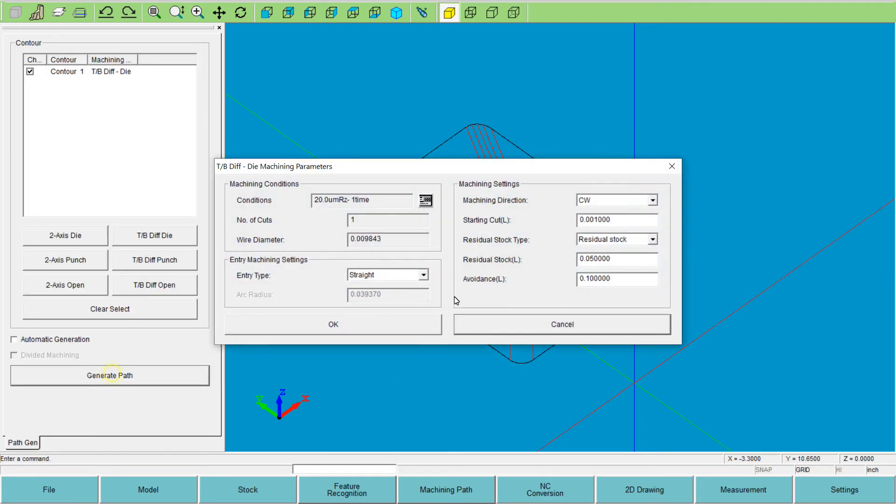
left_click(601, 241)
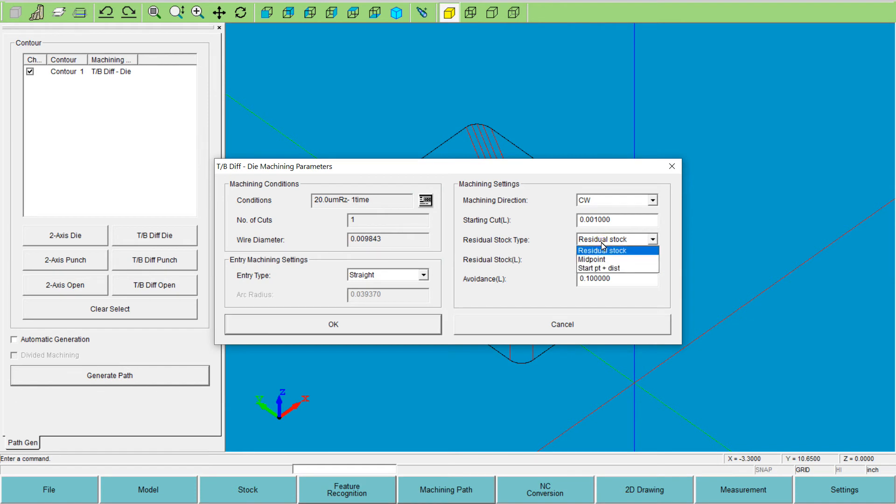
left_click(604, 253)
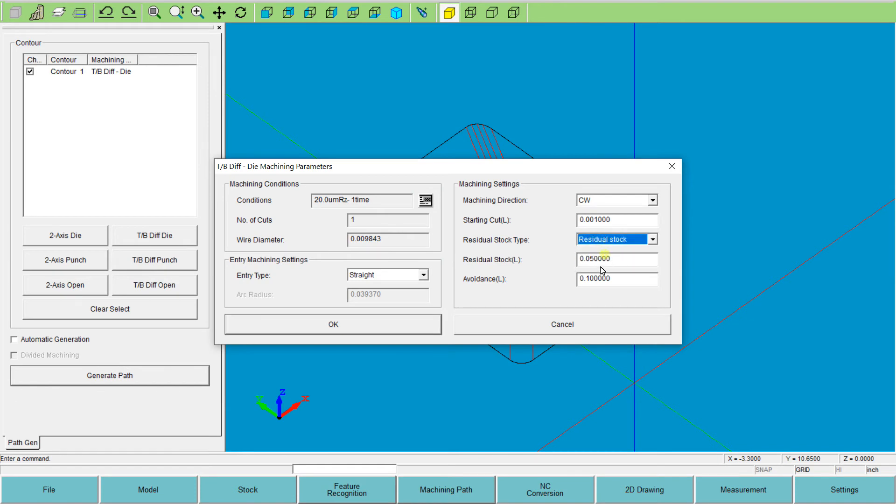
left_click_drag(602, 279, 598, 280)
left_click(366, 313)
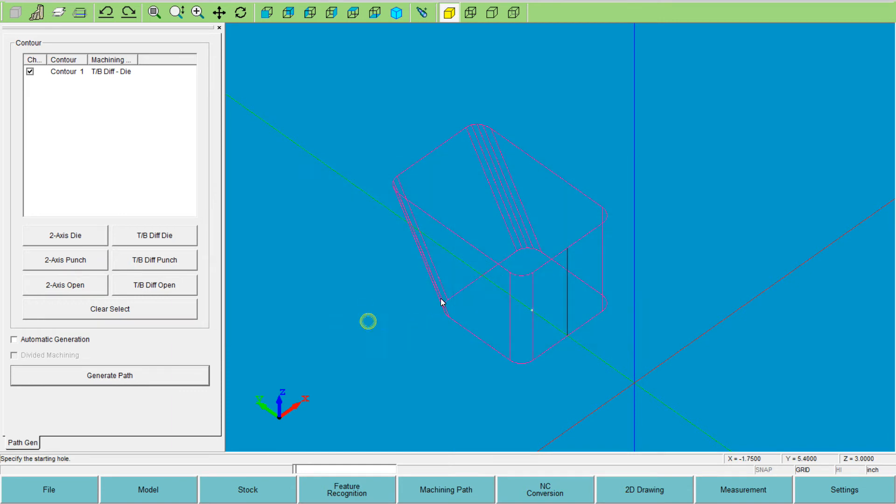
- Generate the die path from the starting hole to the slanted wall's entry element, continuing past the interference prompt
left_click(529, 307)
left_click(106, 375)
left_click(400, 326)
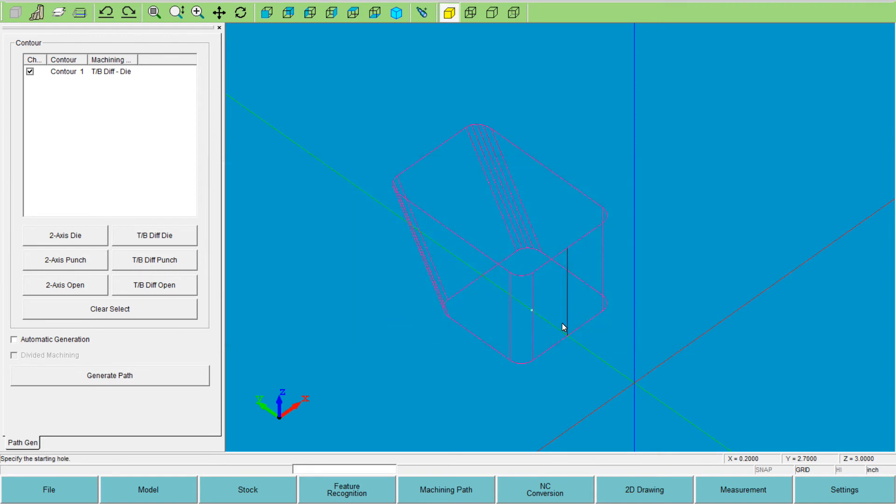
left_click(533, 312)
left_click(468, 291)
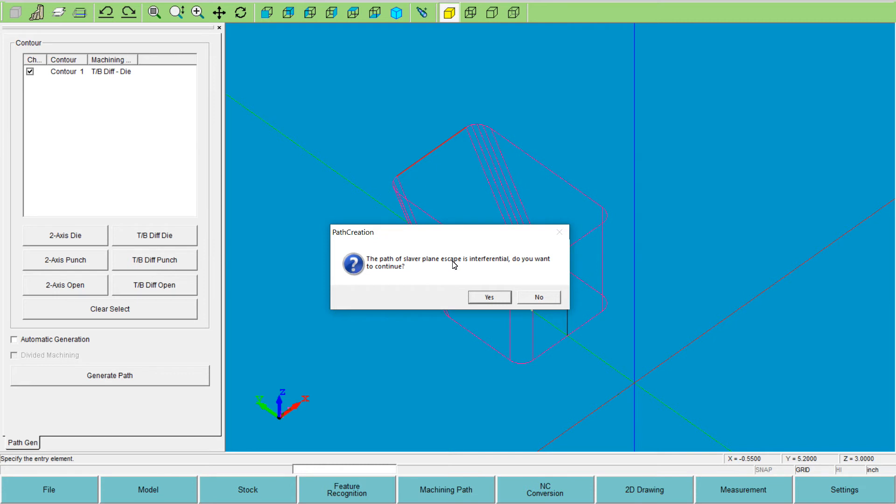
left_click_drag(452, 241, 369, 296)
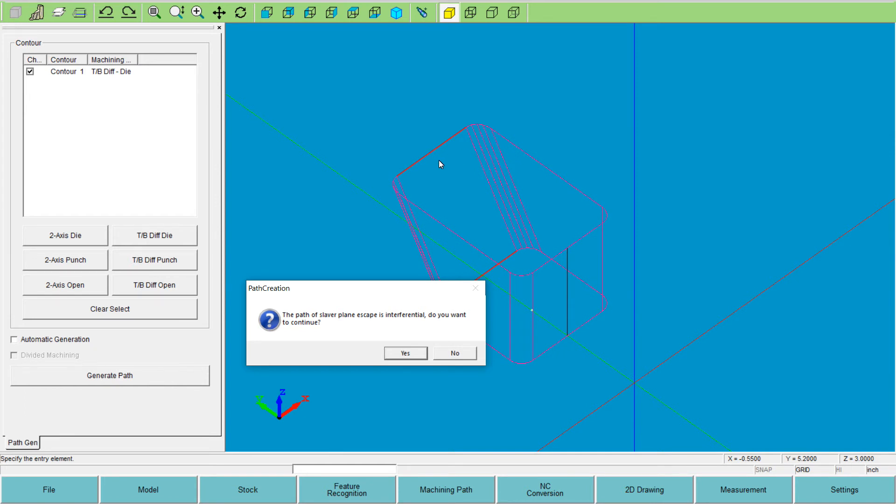
left_click(404, 354)
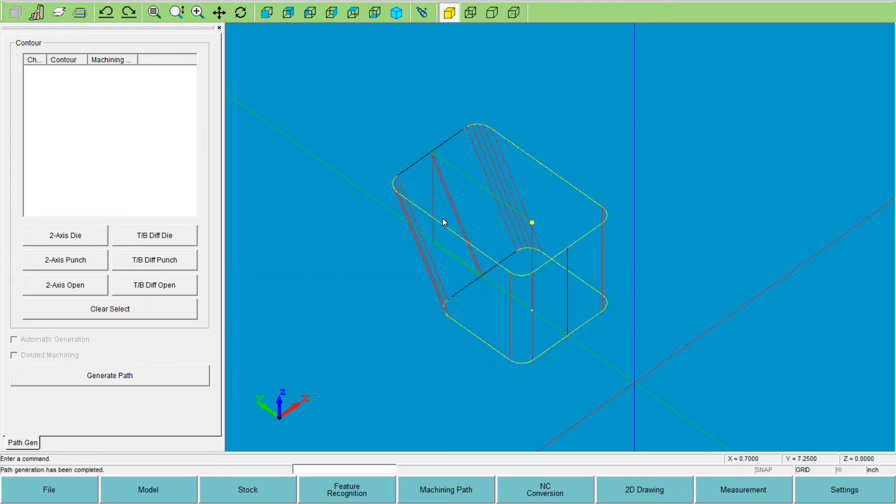
- Begin correcting the generated T/B Diff - Die path and set its avoidance distance to 1.2
scroll(448, 182, "up", 5)
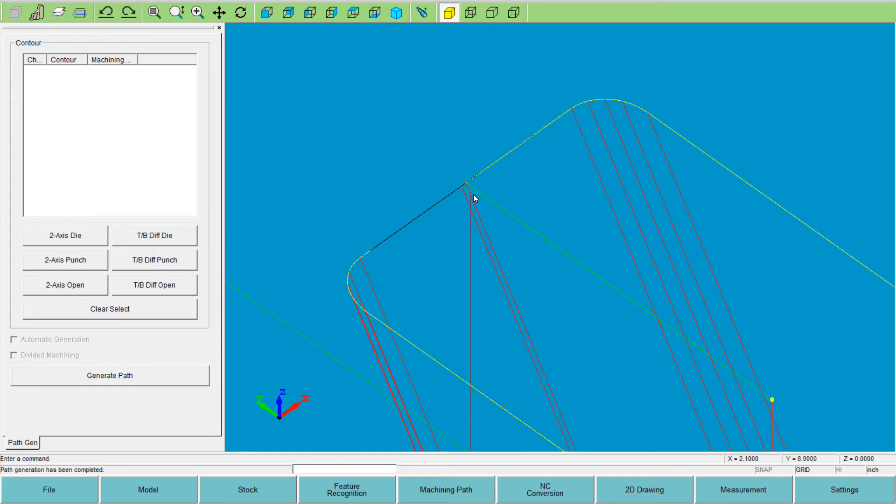
scroll(480, 262, "up", 3)
scroll(482, 264, "down", 5)
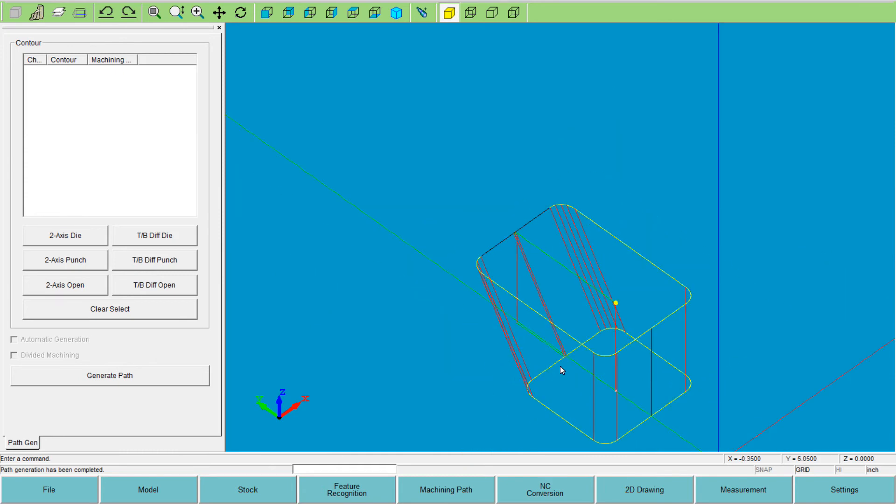
scroll(521, 334, "up", 2)
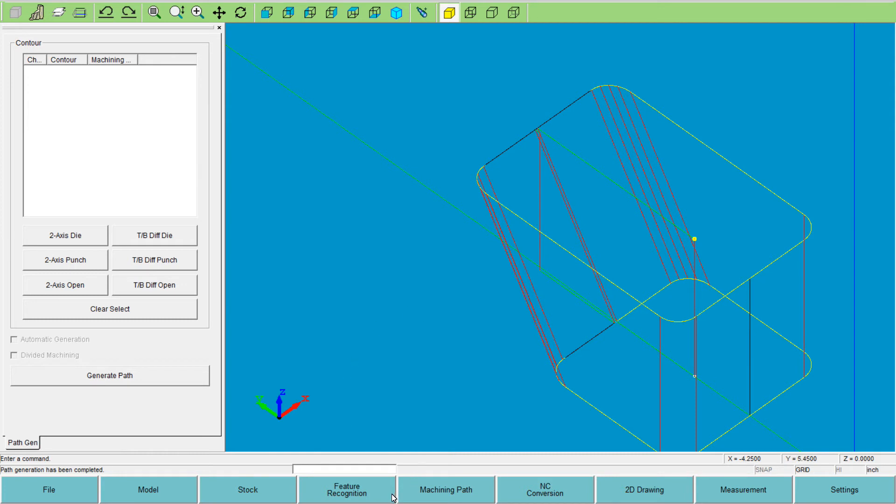
left_click(444, 498)
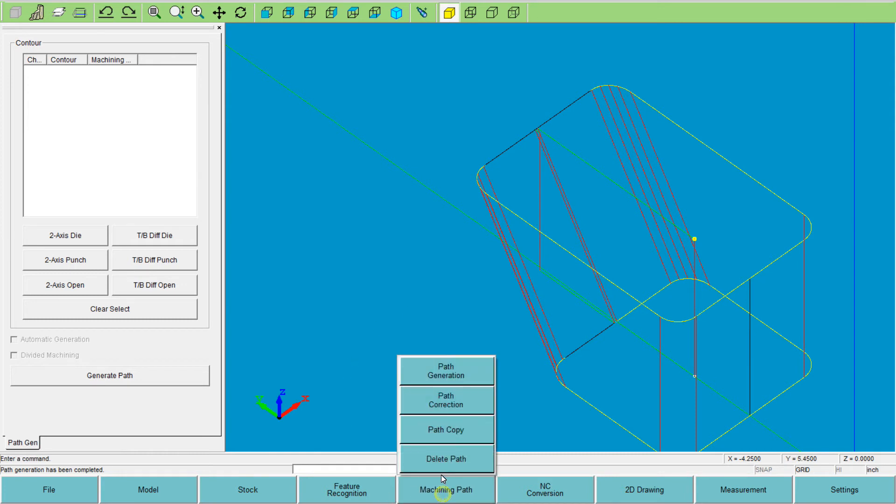
left_click(443, 404)
left_click(30, 71)
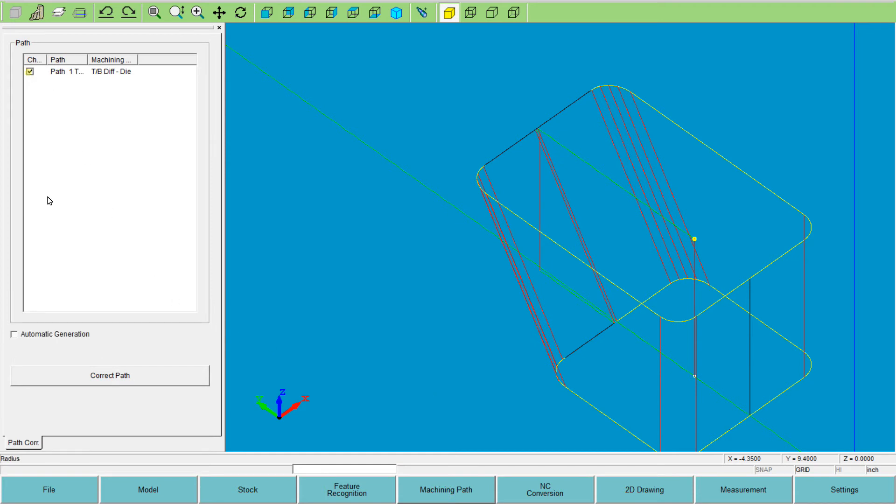
left_click(98, 373)
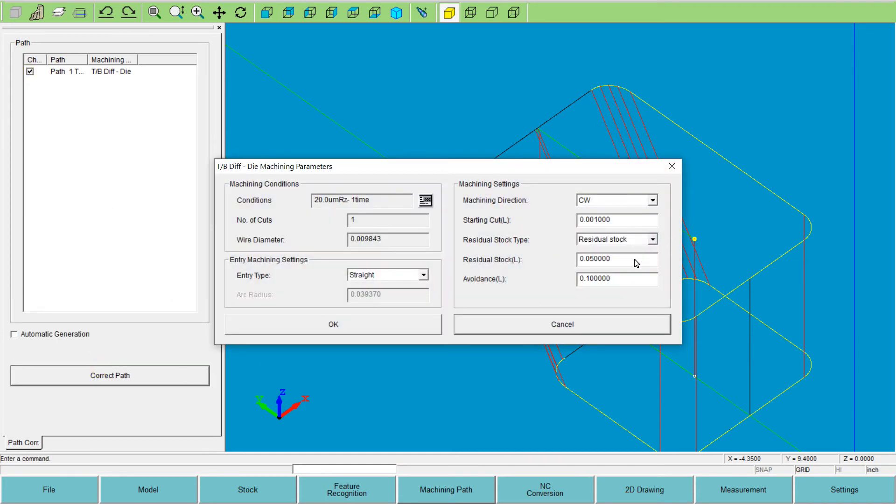
left_click_drag(621, 278, 523, 276)
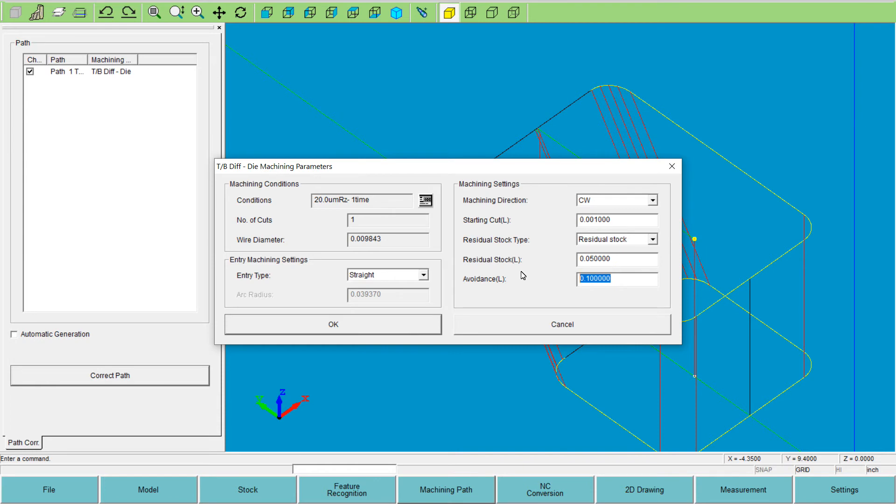
type("1.2")
left_click(418, 324)
- Regenerate the corrected path from the same starting hole through the slanted wall, accepting the escape interference
left_click(694, 376)
left_click(602, 335)
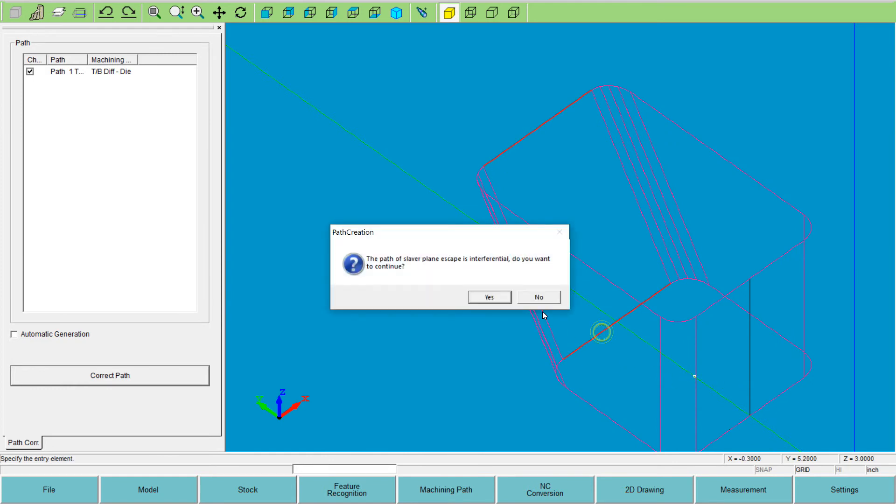
left_click(487, 297)
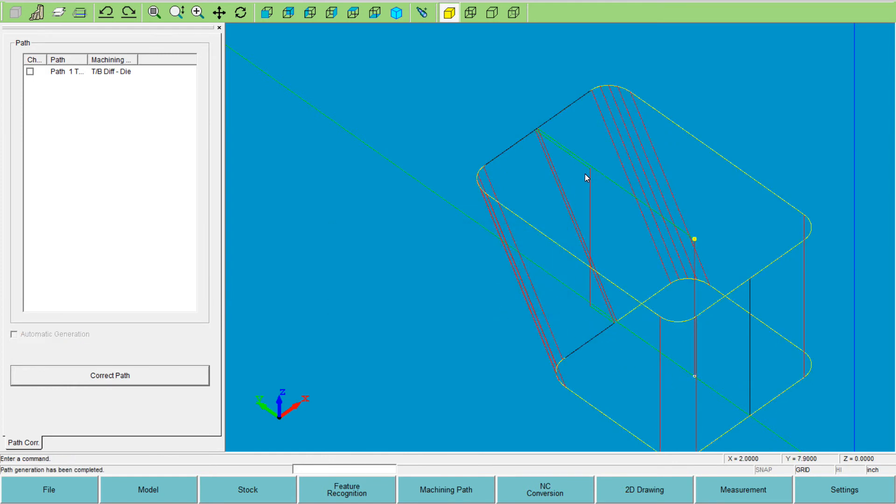
- Correct the die path again with an avoidance distance of 2, keeping the same starting hole and slanted-wall entry
left_click(144, 380)
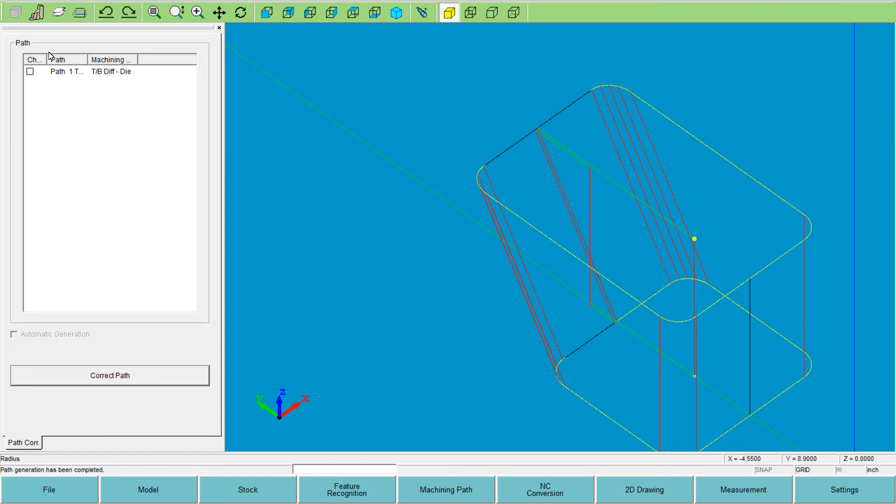
left_click(30, 72)
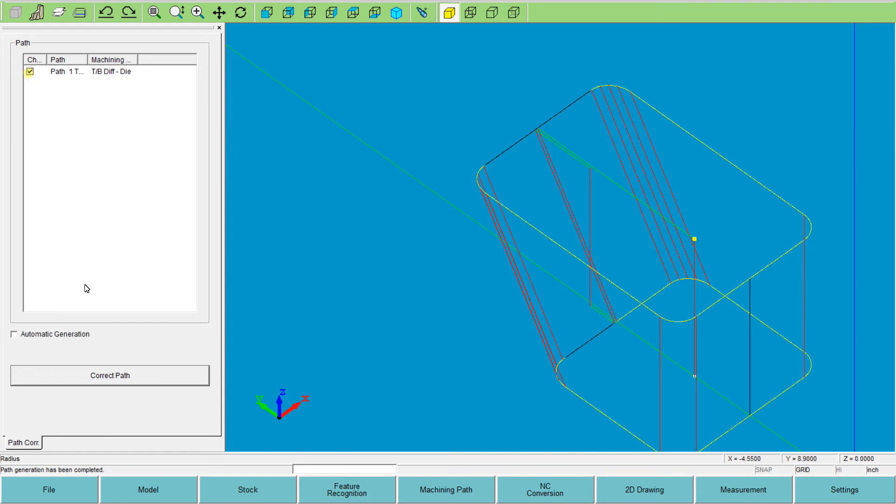
left_click(104, 378)
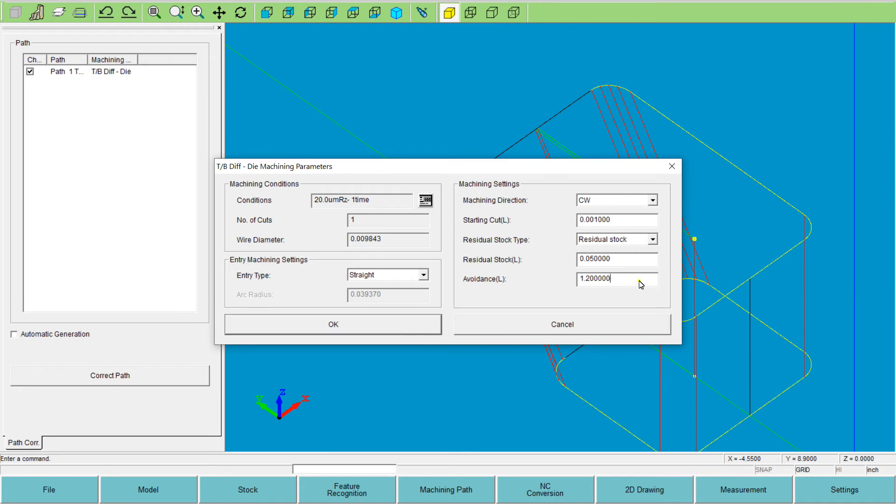
left_click_drag(640, 281, 503, 279)
type("2")
left_click(409, 328)
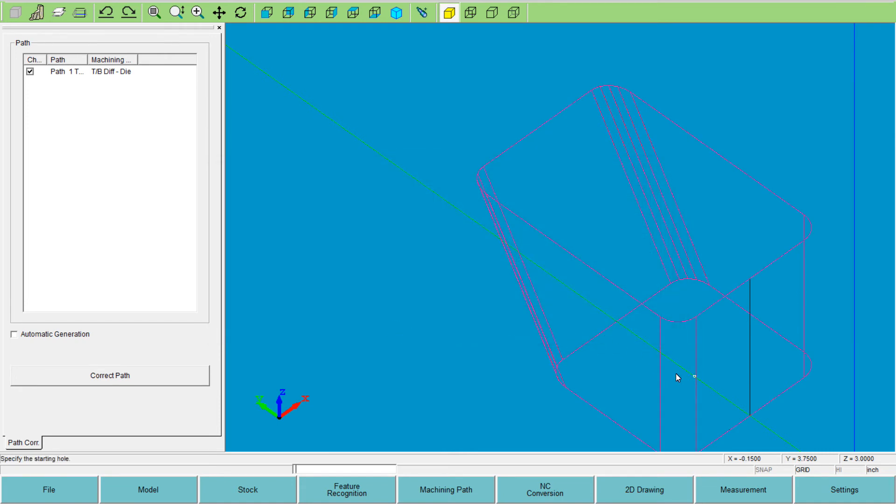
left_click(694, 376)
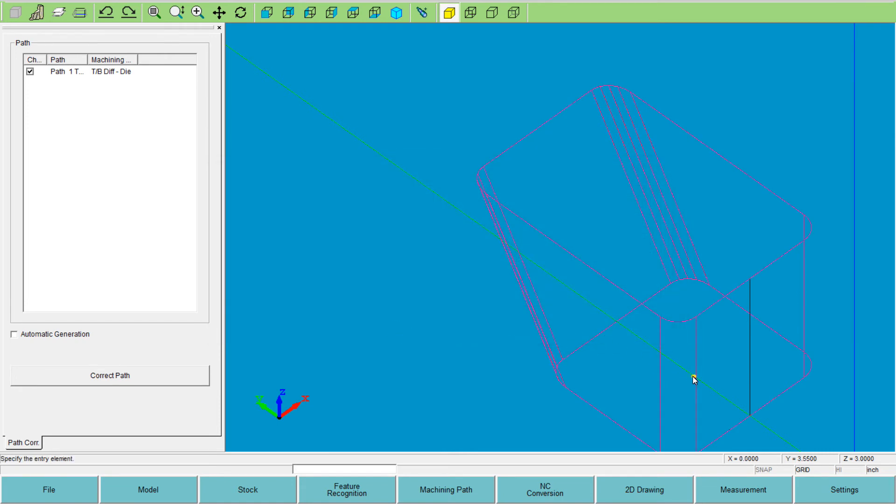
left_click(598, 340)
- Examine the corrected path's entry and escape moves near the slanted wall on the top and bottom profiles
scroll(626, 308, "up", 3)
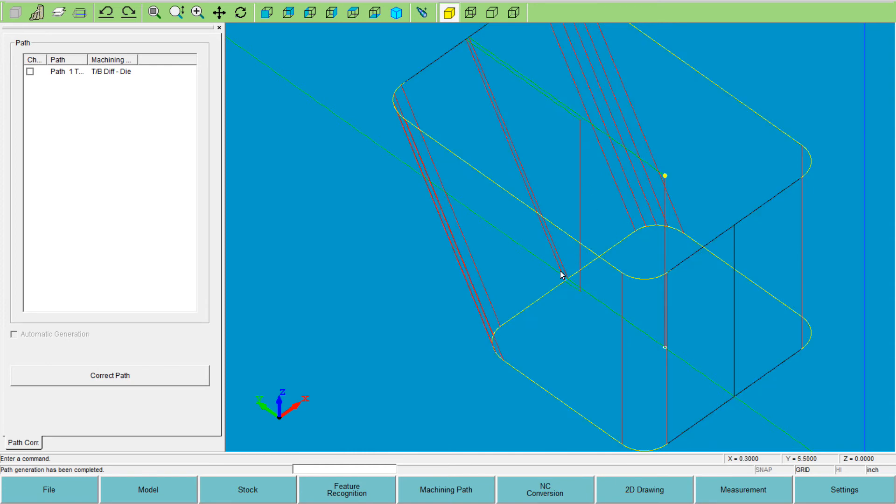
scroll(578, 291, "up", 5)
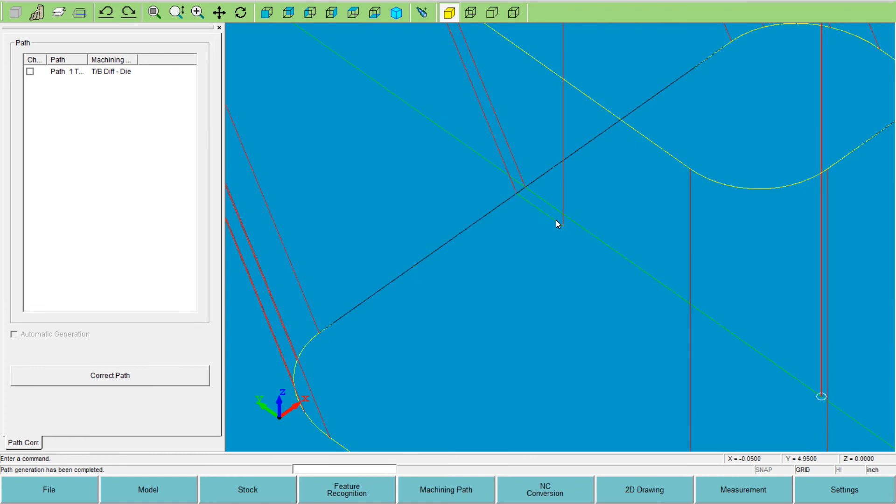
scroll(523, 112, "down", 5)
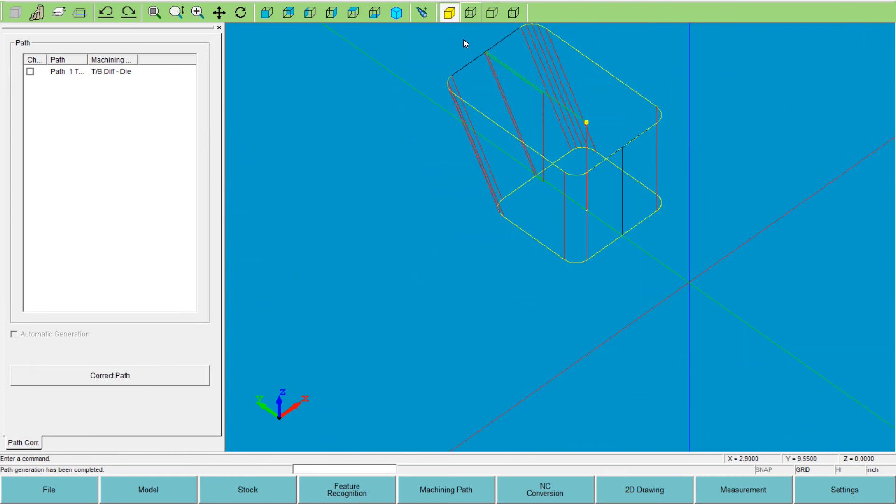
scroll(508, 108, "up", 2)
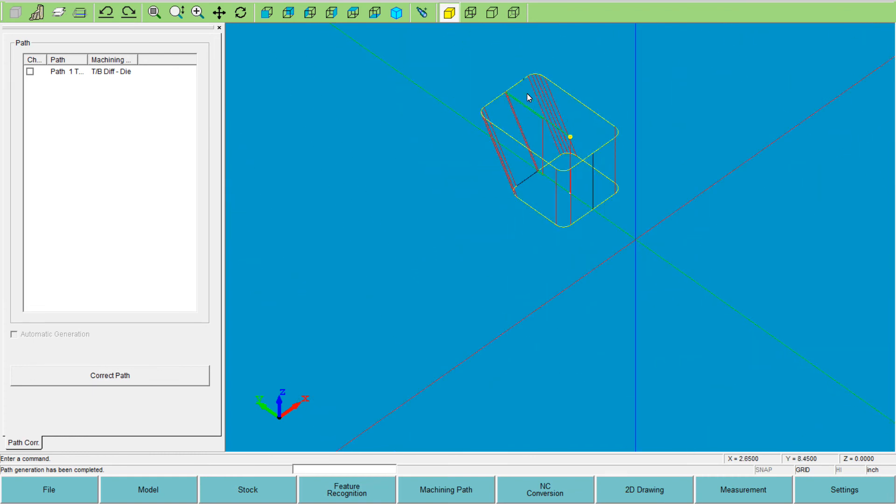
scroll(564, 292, "up", 2)
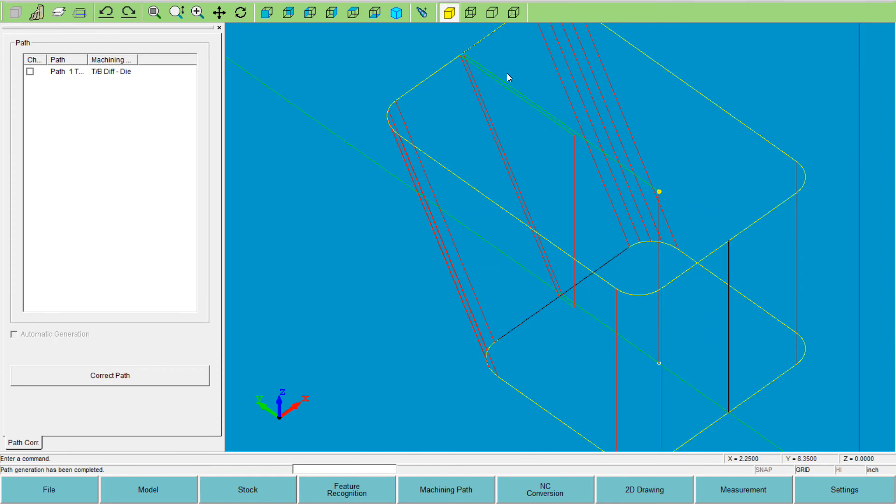
scroll(581, 196, "up", 3)
scroll(578, 224, "down", 5)
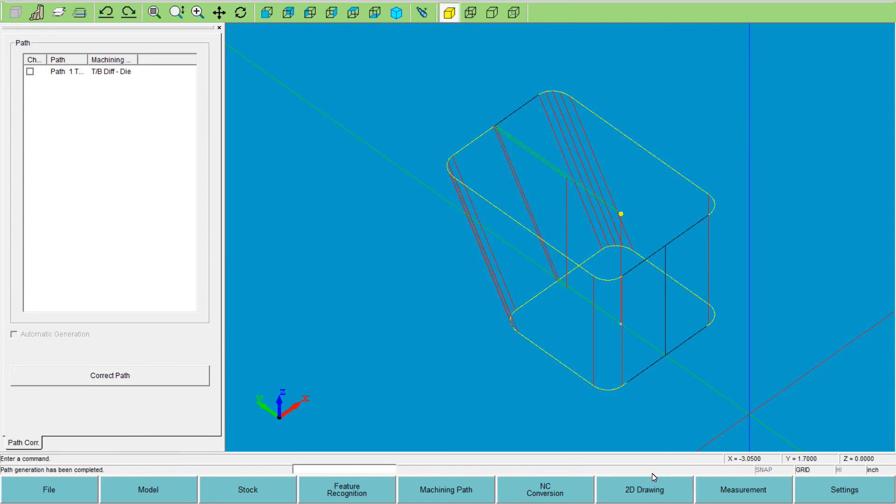
- Open the file 4axis_by_DXF_2.iq from the IQ Tutorial YouTube folder
left_click(557, 486)
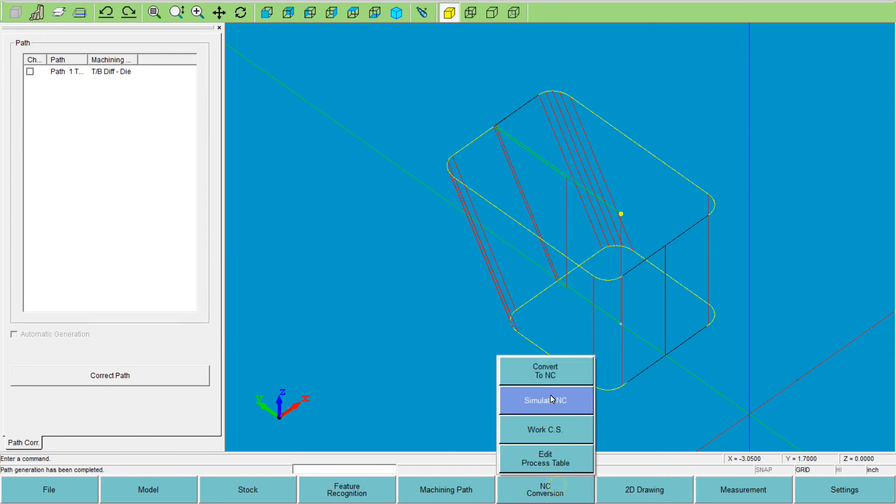
left_click(391, 328)
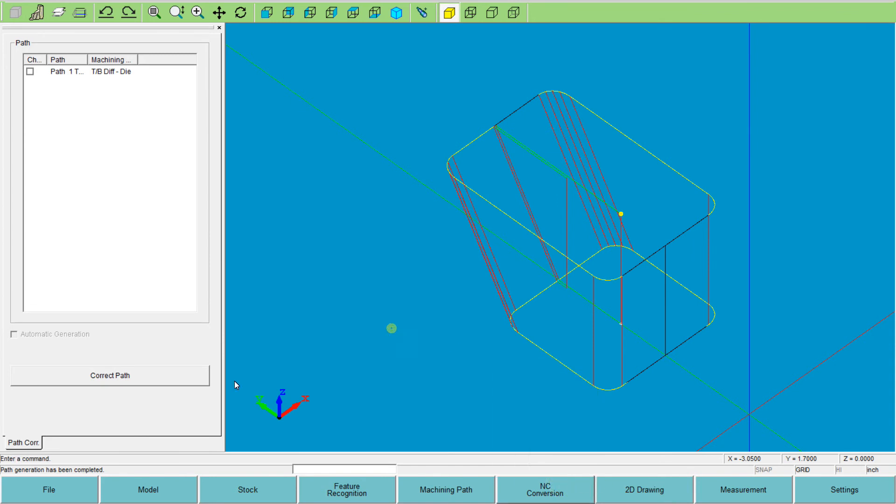
left_click(32, 491)
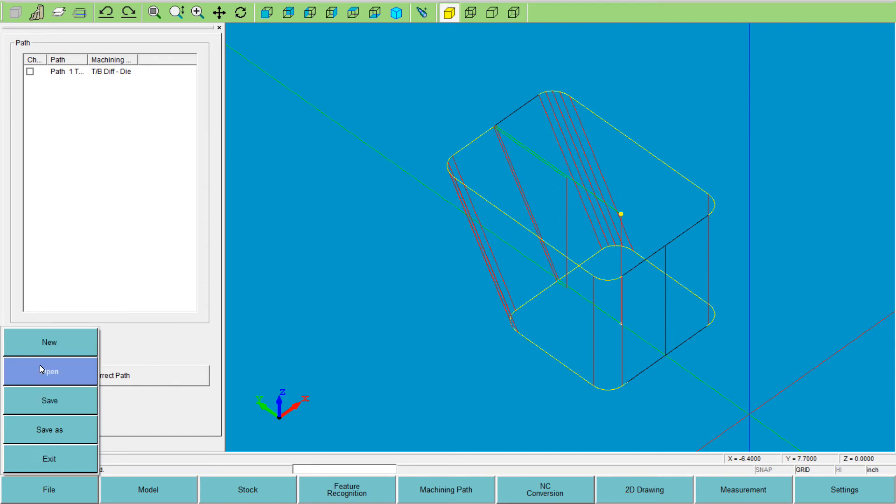
left_click(54, 371)
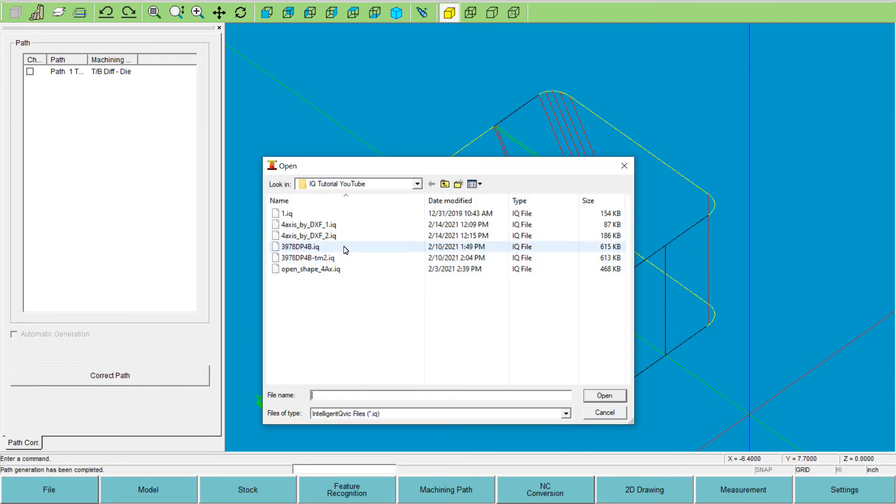
left_click(332, 237)
left_click(624, 396)
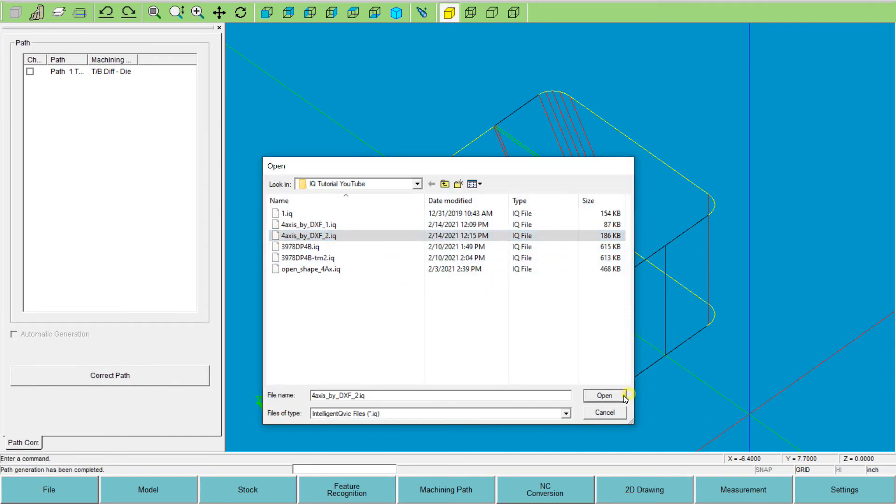
left_click(485, 282)
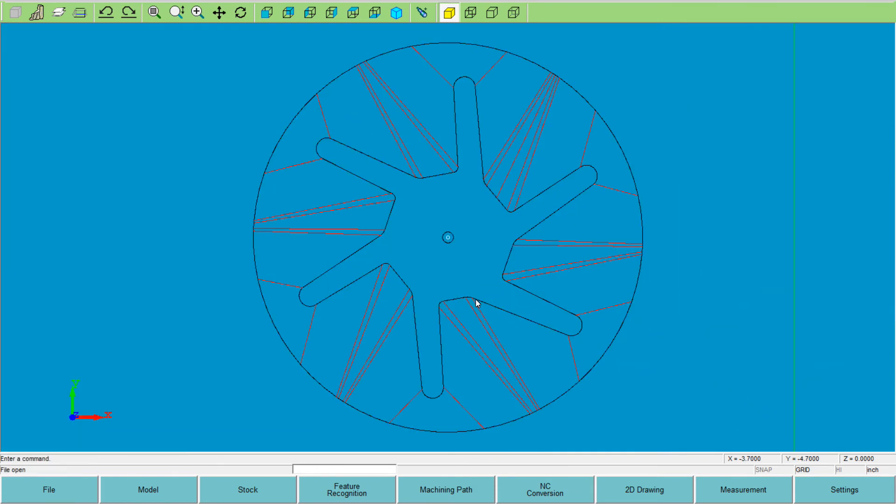
- Examine the circular top profile and star-shaped bottom profile in isometric, plan and rotated views
left_click(396, 12)
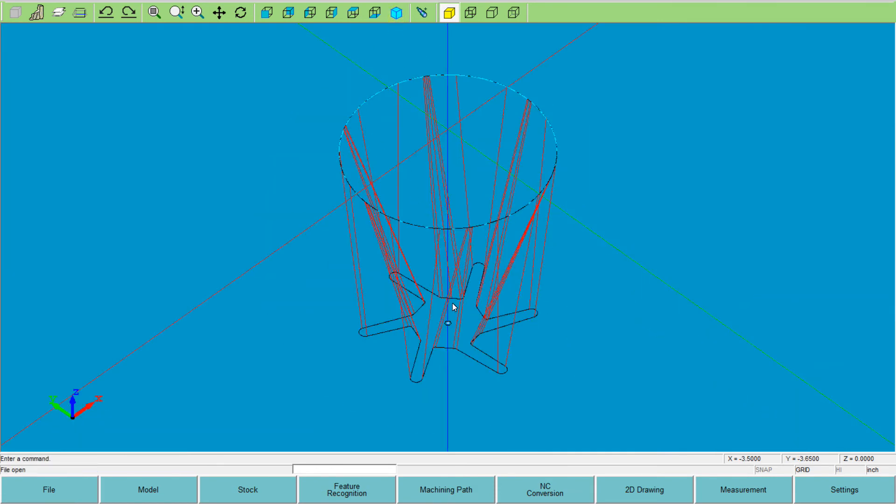
left_click(353, 13)
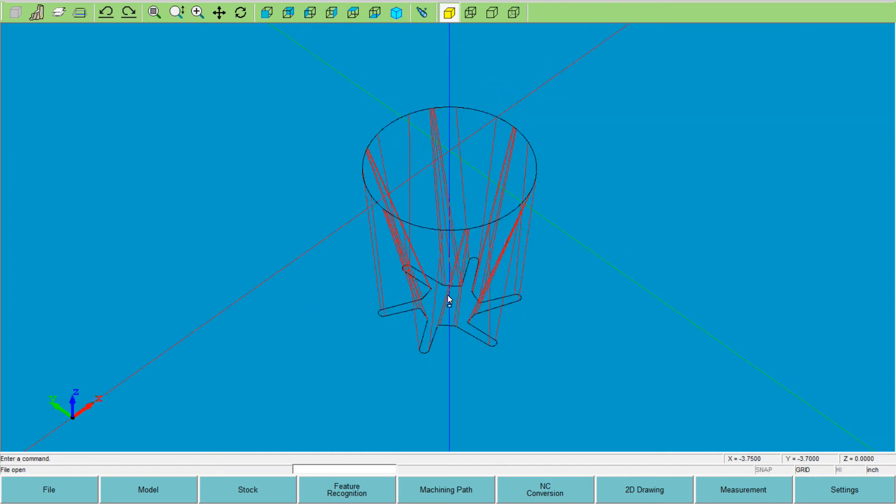
scroll(448, 295, "up", 5)
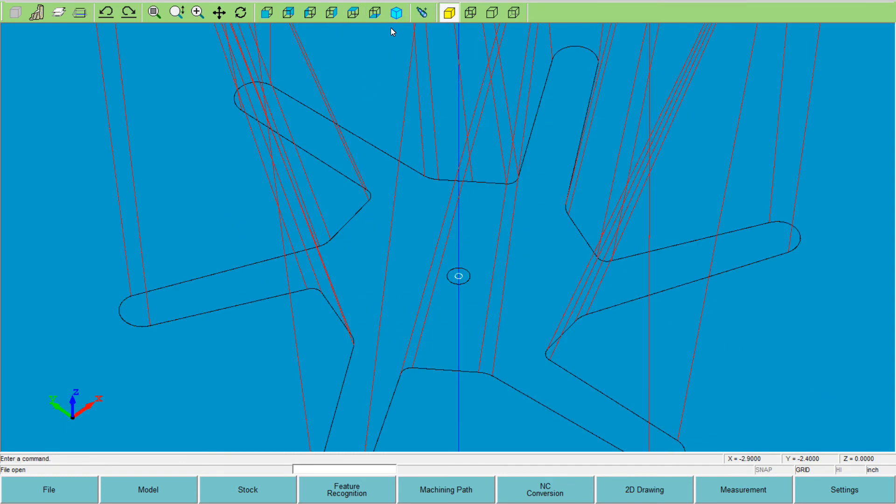
left_click(346, 17)
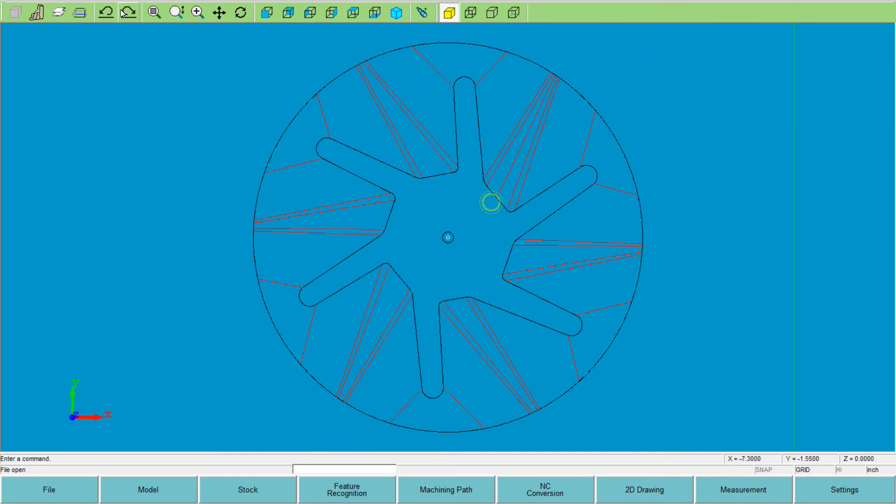
left_click(241, 12)
left_click_drag(372, 113, 477, 211)
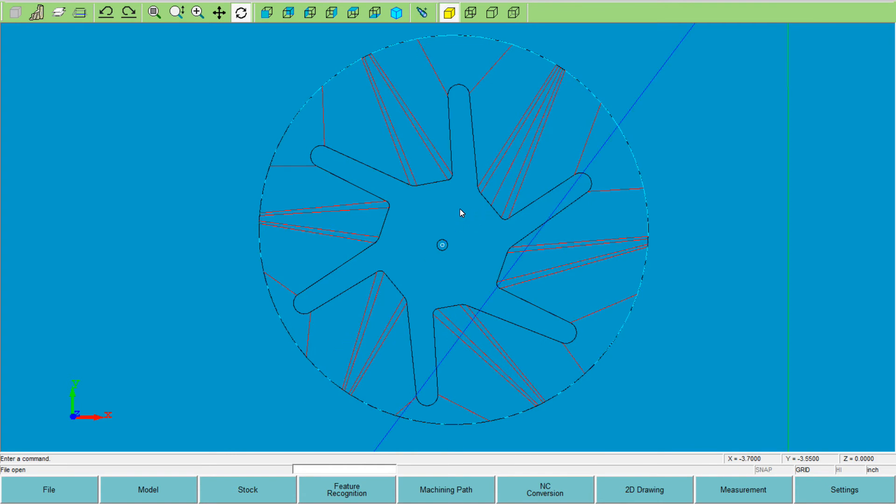
- Review the extracted contour and generate its T/B Diff - Die path with avoidance 2, from the central starting hole through the star's slanted inner edge
left_click(352, 496)
left_click(324, 313)
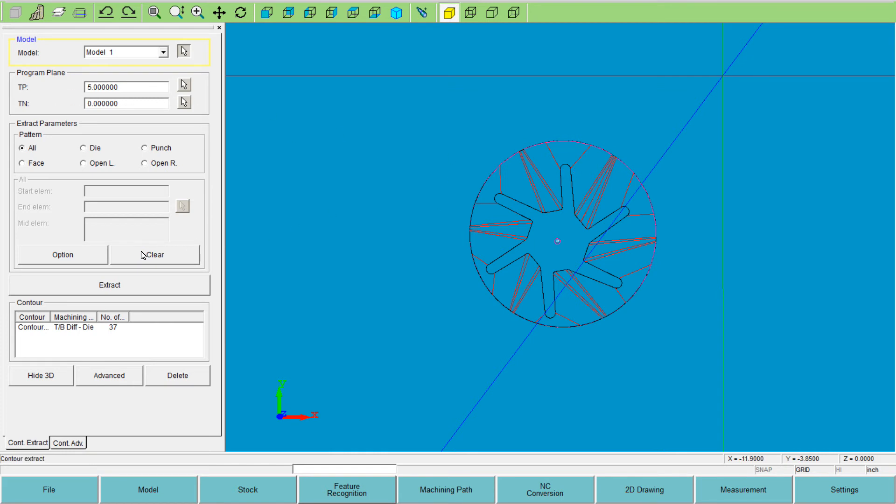
left_click(487, 497)
left_click(444, 377)
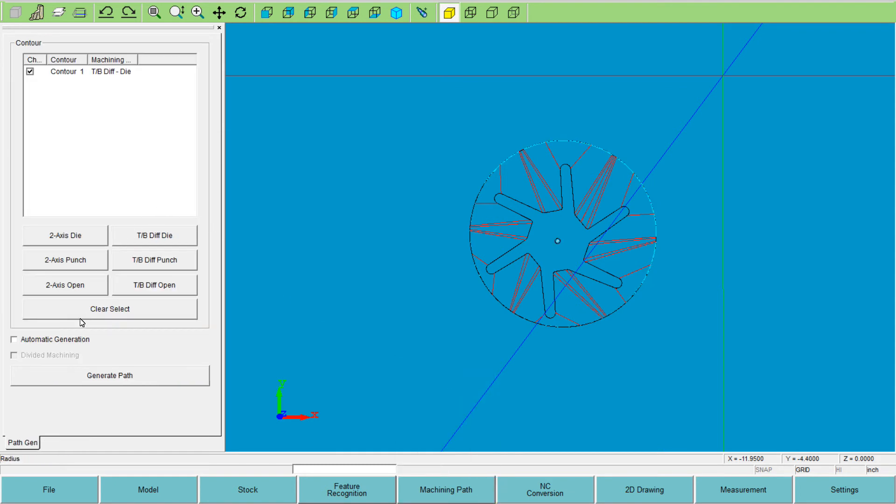
left_click(81, 376)
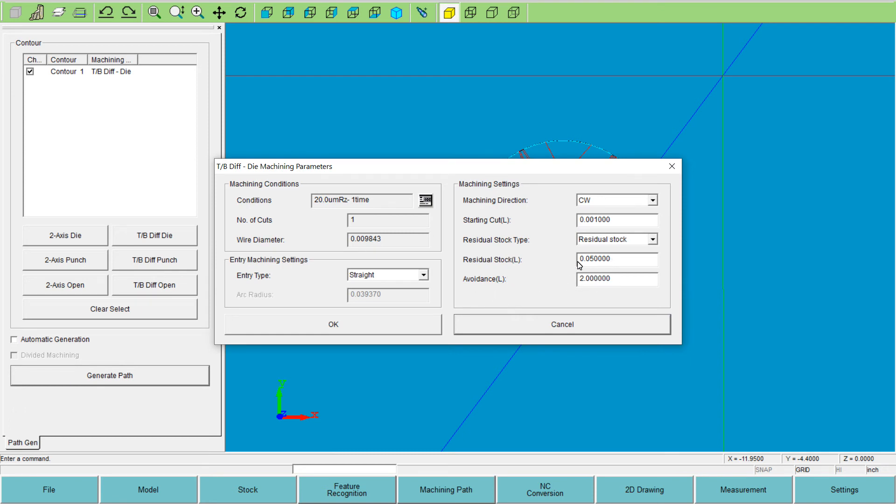
left_click(309, 325)
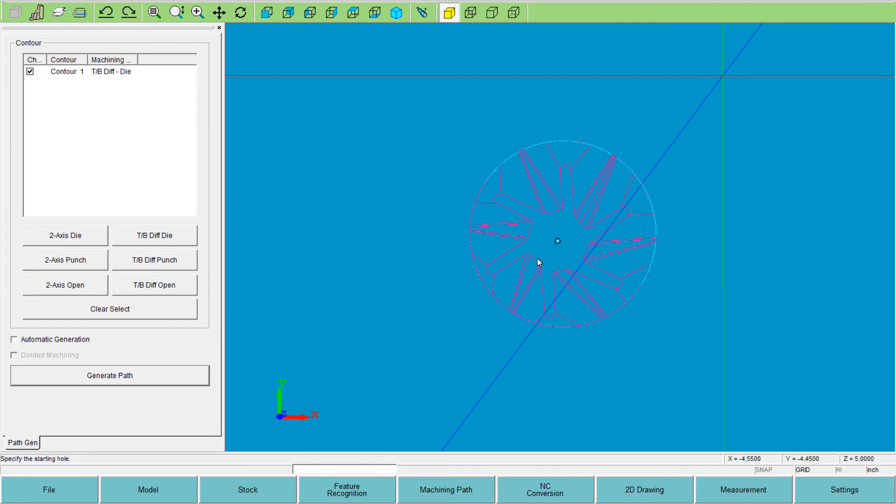
left_click(558, 241)
scroll(559, 240, "up", 3)
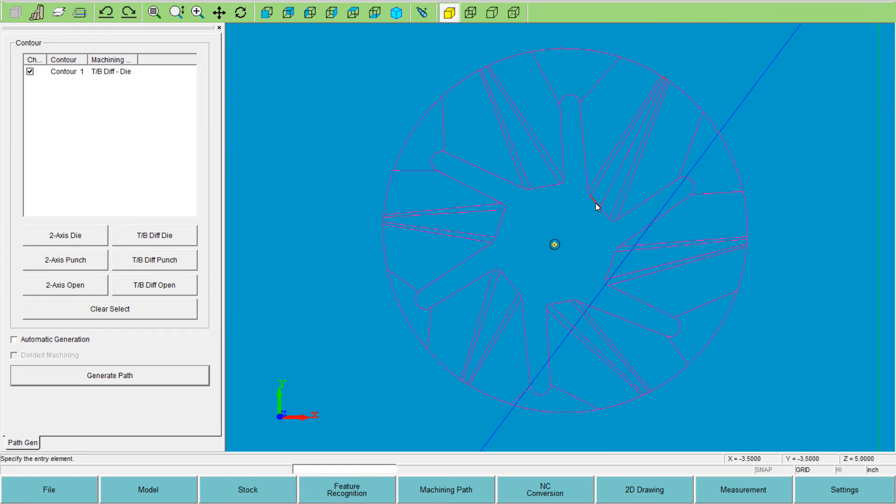
left_click(596, 204)
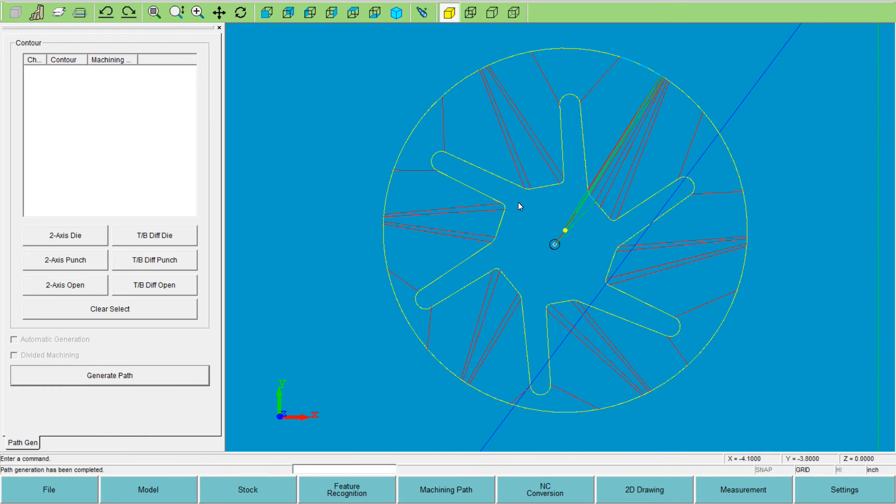
- Examine the generated path's entry and escape moves around the starting hole and slanted inner edge
left_click(351, 18)
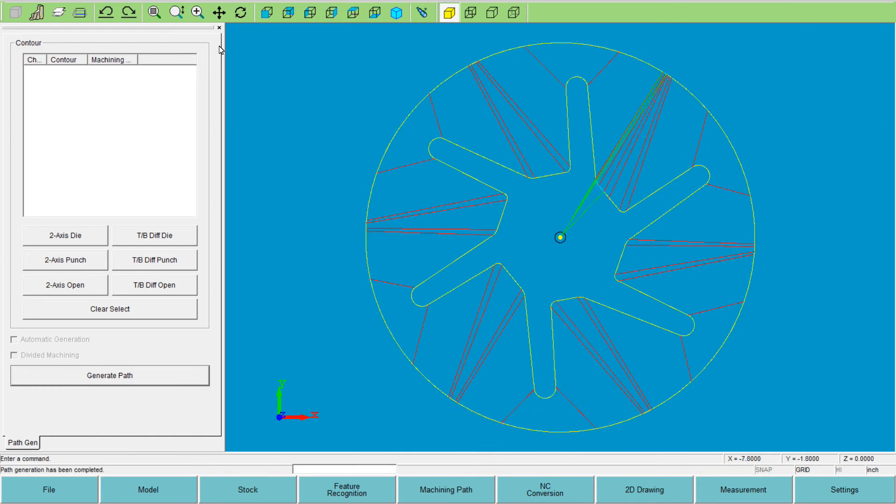
left_click(351, 19)
left_click(241, 13)
left_click_drag(513, 152, 518, 159)
scroll(609, 202, "down", 1)
scroll(609, 202, "up", 8)
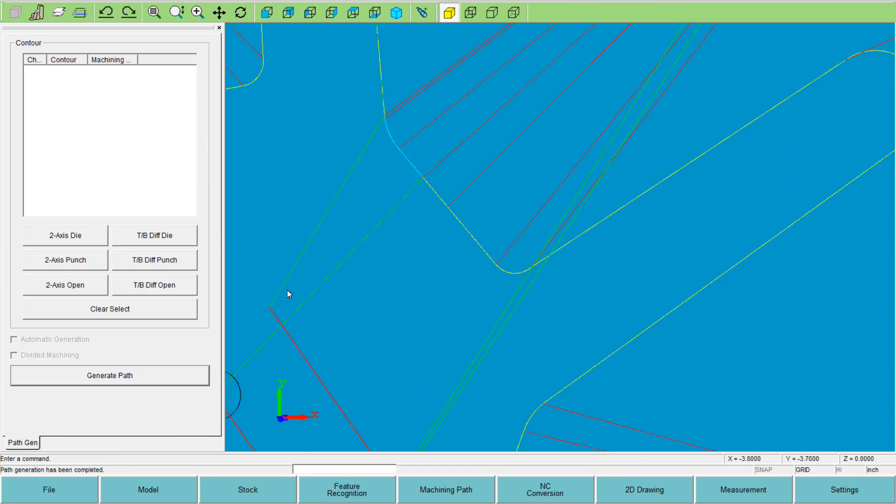
scroll(360, 145, "down", 5)
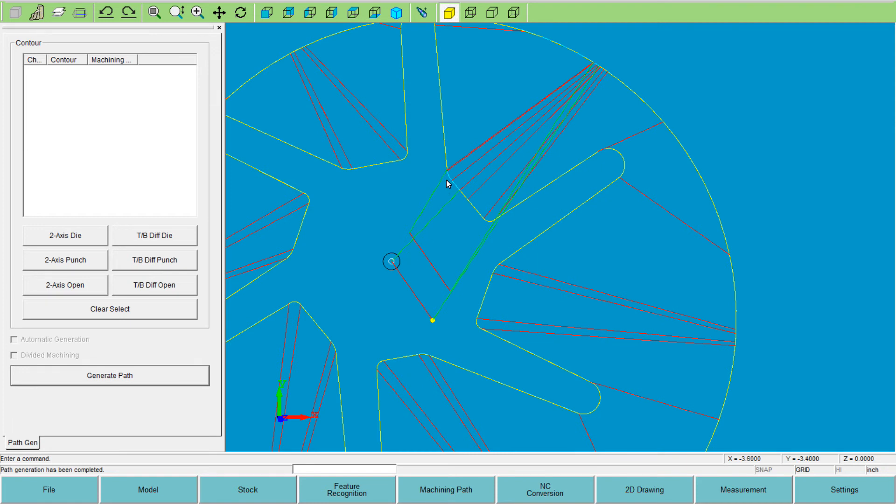
- Correct the die path with an avoidance distance of 0.1, reusing the starting hole and entry edge and accepting the escape interference
left_click(436, 498)
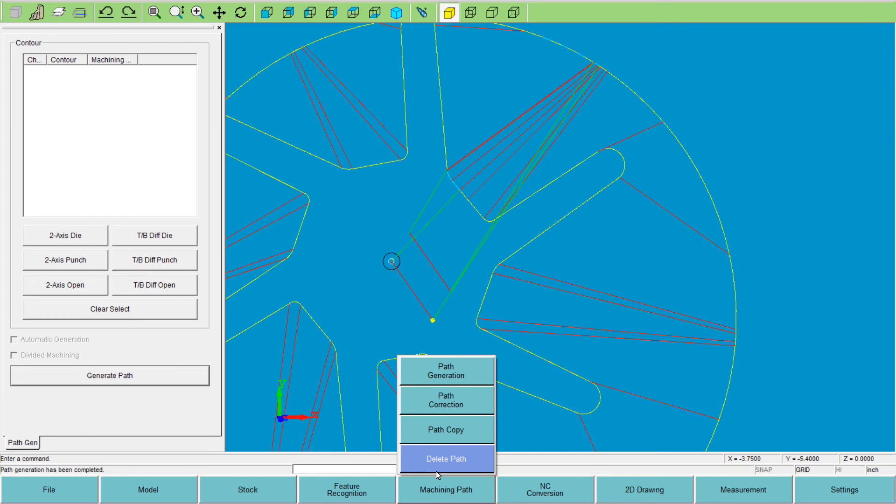
left_click(440, 405)
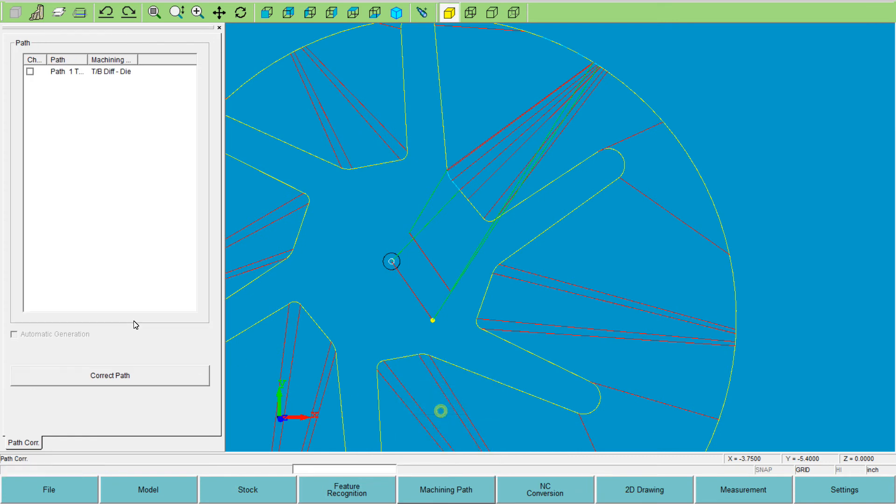
left_click(30, 71)
left_click(132, 383)
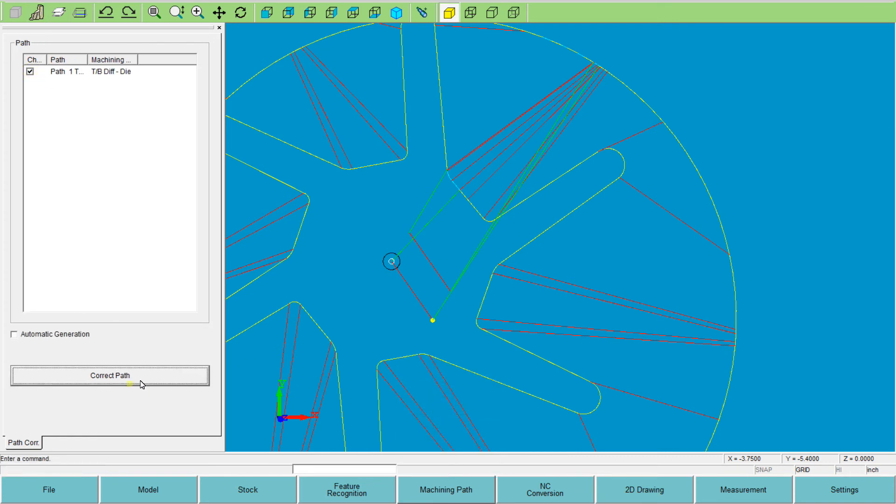
double_click(617, 275)
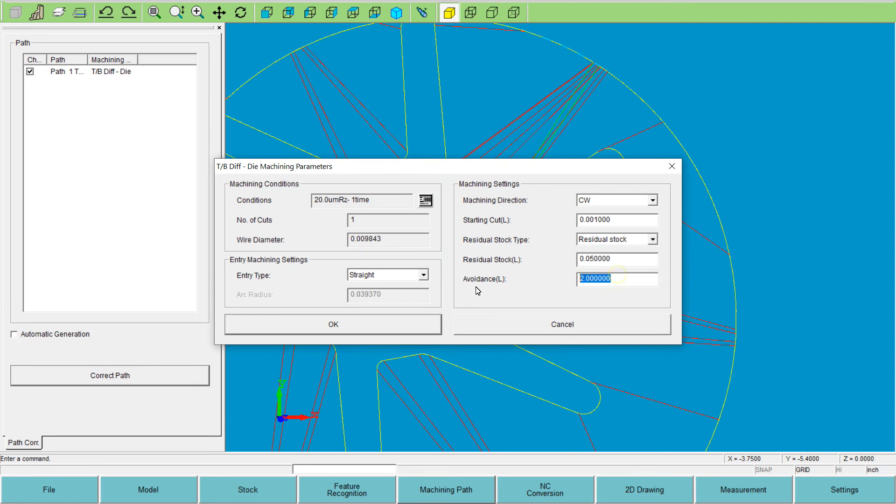
type(".1")
left_click(416, 323)
left_click(392, 266)
left_click(458, 201)
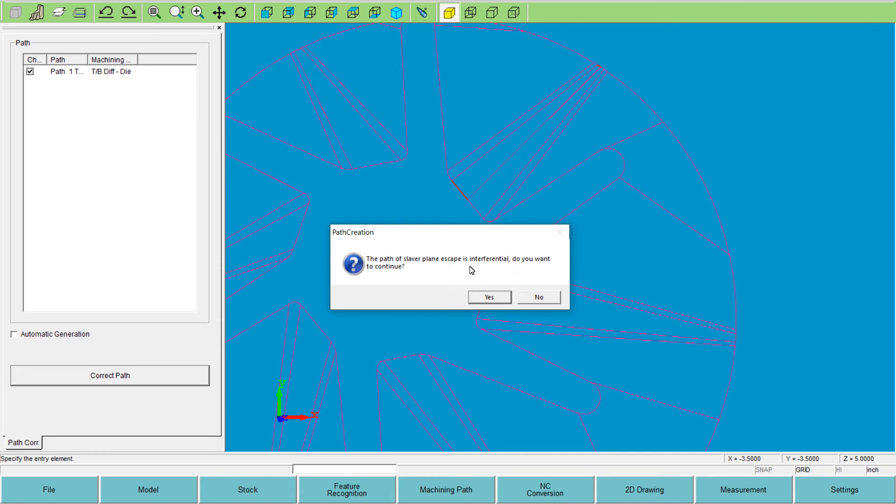
left_click(489, 297)
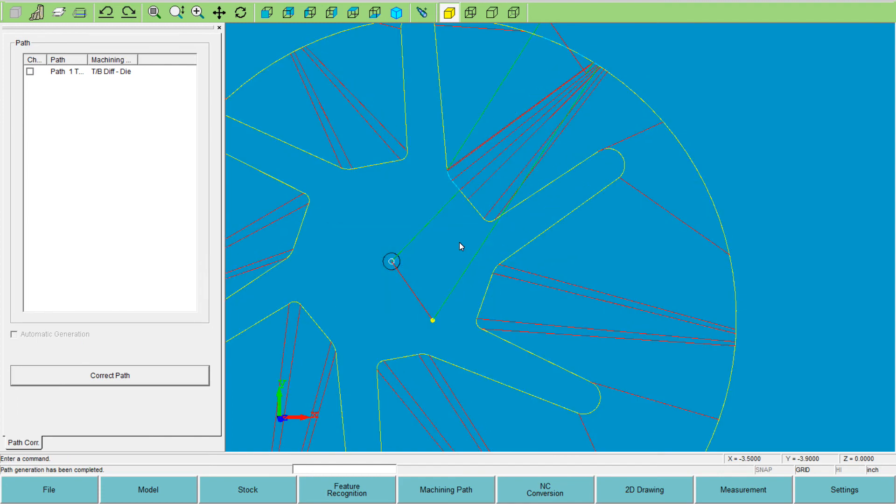
- Examine the corrected path's entry and escape moves on the top circle and bottom star profile from rotated and isometric views
left_click(353, 13)
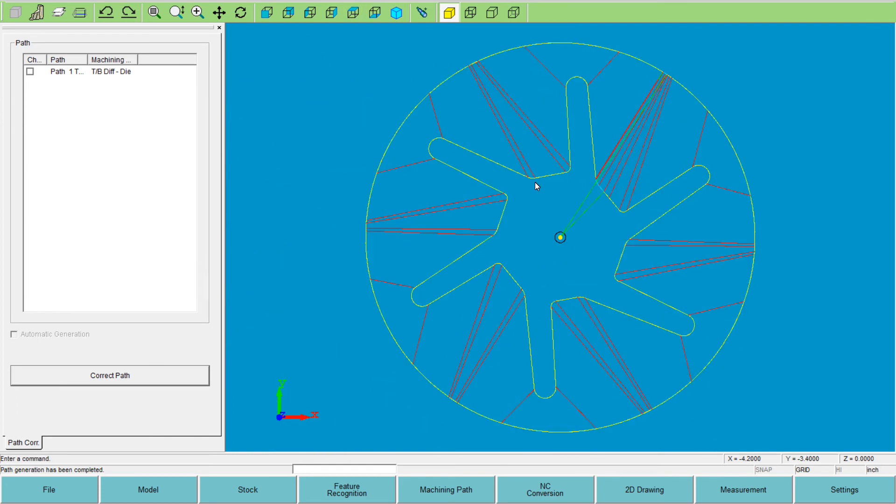
left_click_drag(543, 177, 547, 186)
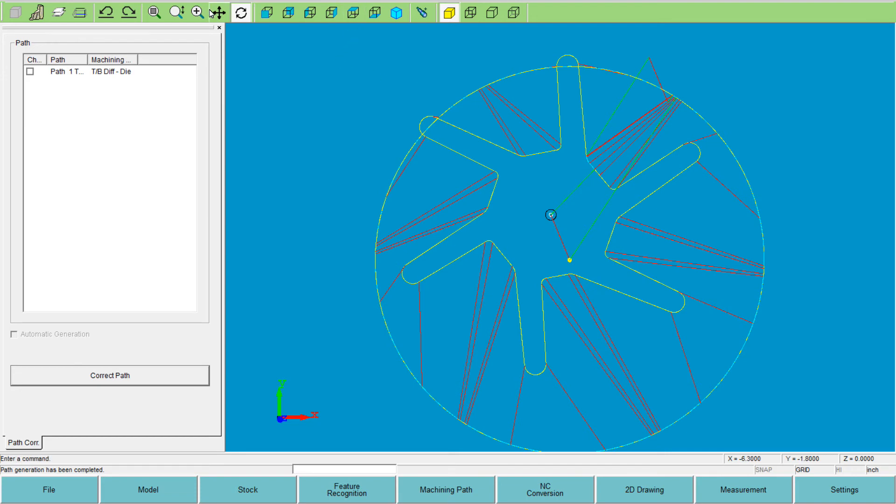
scroll(626, 132, "up", 3)
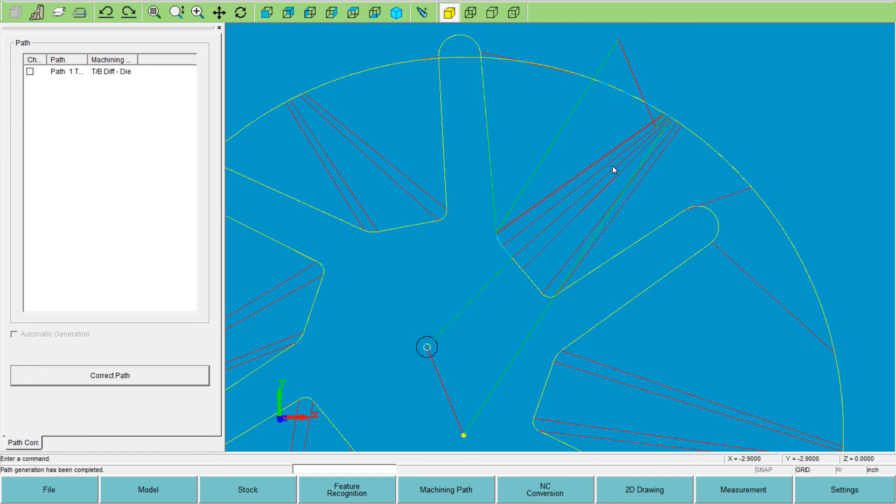
left_click(396, 13)
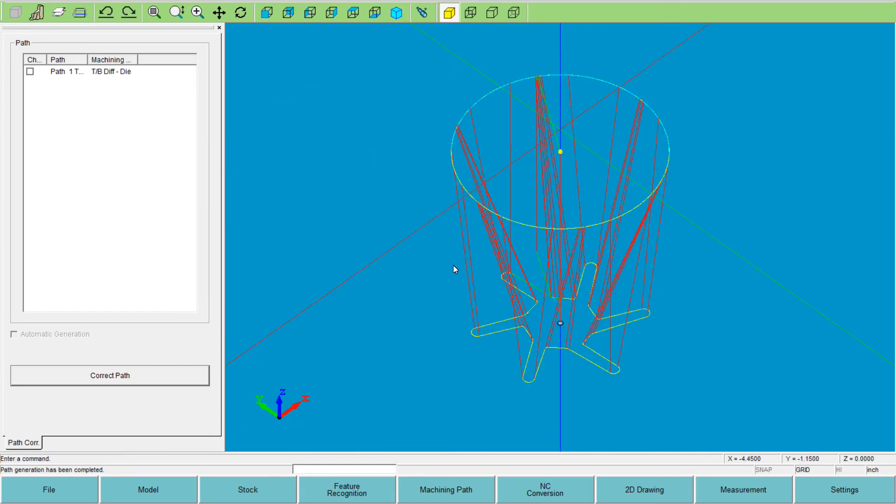
scroll(547, 149, "up", 2)
scroll(546, 149, "up", 2)
scroll(545, 148, "down", 3)
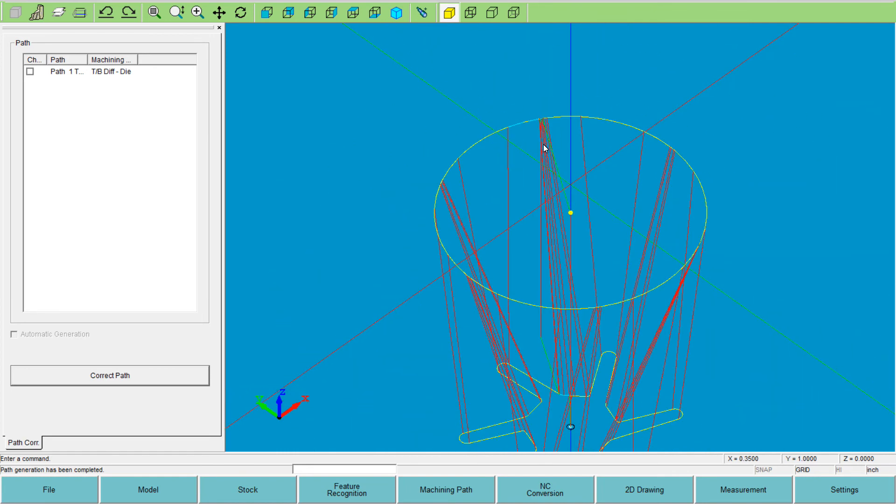
scroll(545, 149, "up", 4)
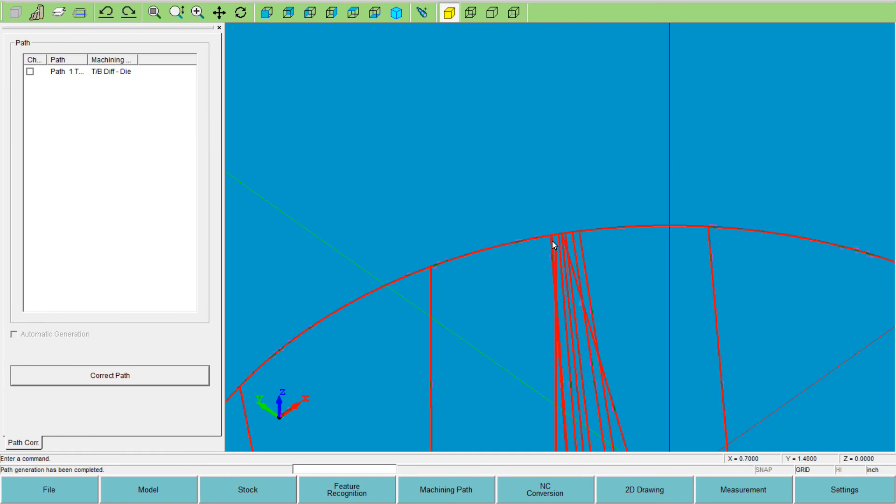
scroll(559, 236, "up", 2)
scroll(642, 387, "up", 3)
scroll(602, 340, "down", 7)
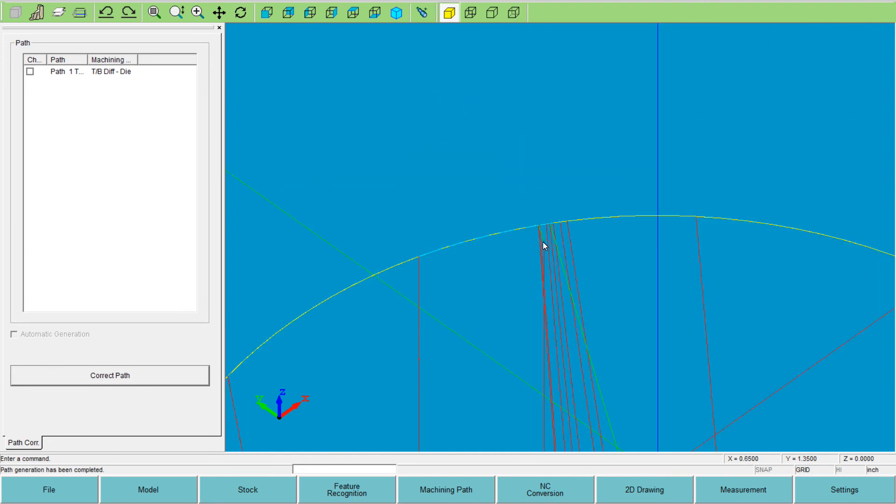
scroll(498, 345, "up", 3)
scroll(555, 324, "down", 5)
scroll(605, 425, "down", 4)
scroll(614, 424, "up", 4)
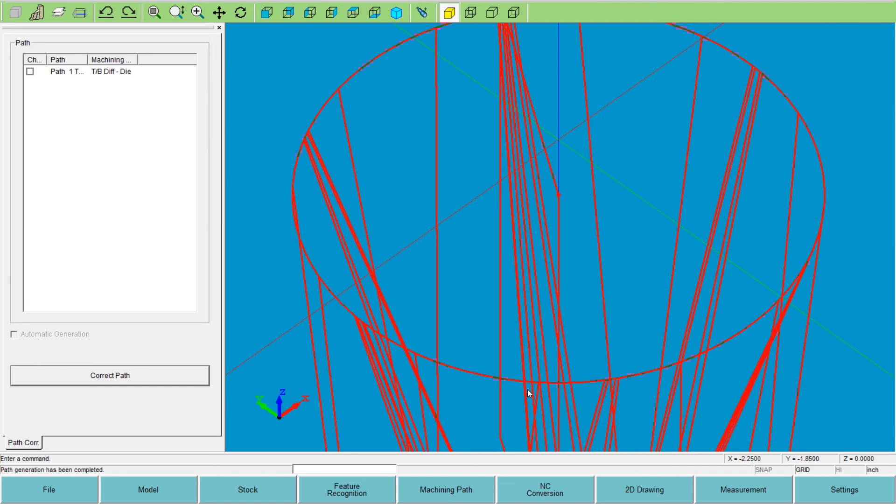
- Correct the die path with an avoidance distance of 1, using the central starting hole and the same inner entry edge
left_click(445, 490)
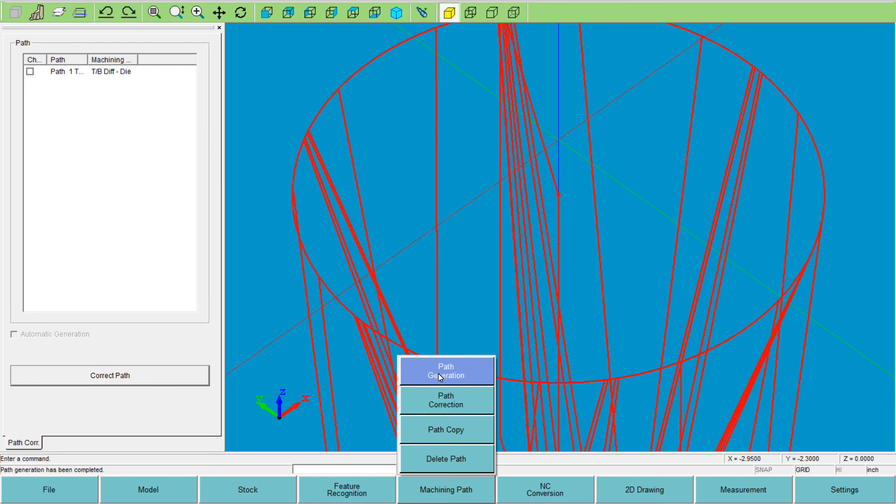
left_click(441, 401)
left_click(30, 72)
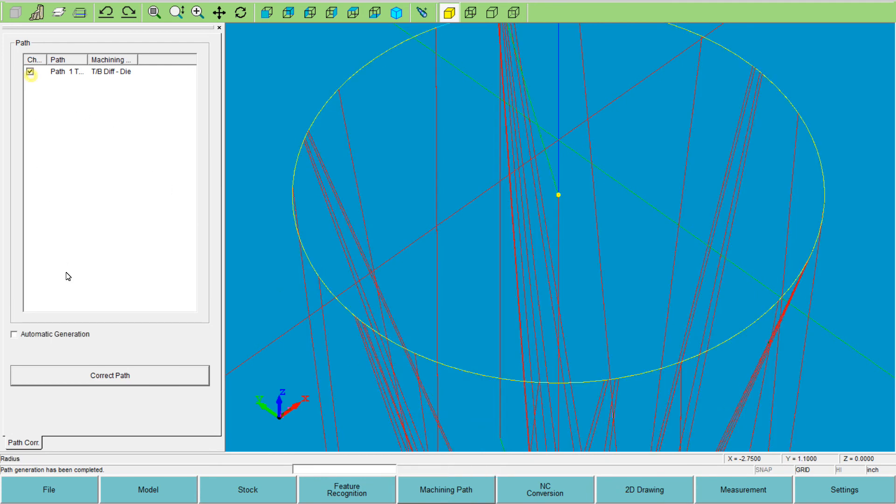
left_click(80, 378)
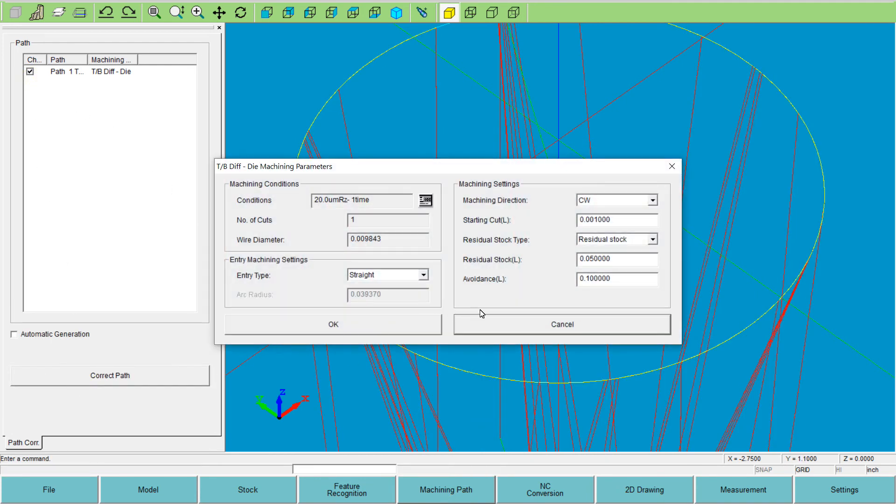
double_click(617, 284)
type("1.")
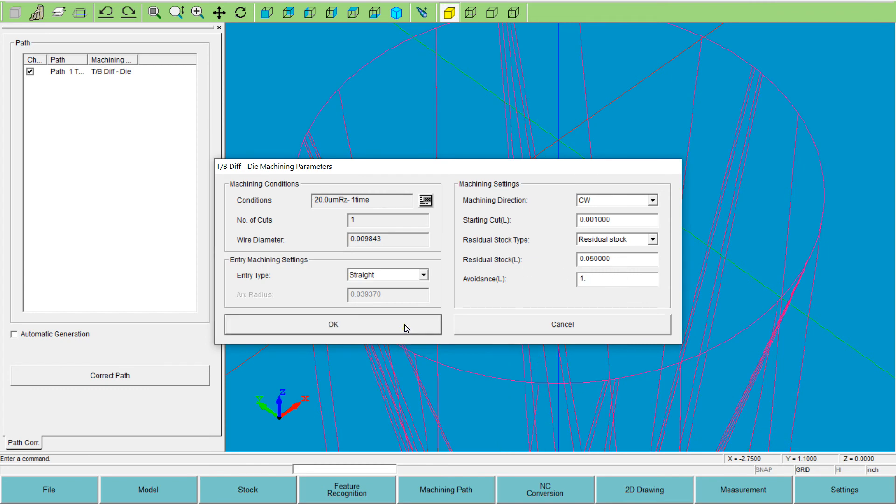
left_click(406, 326)
scroll(490, 334, "down", 5)
scroll(535, 394, "up", 4)
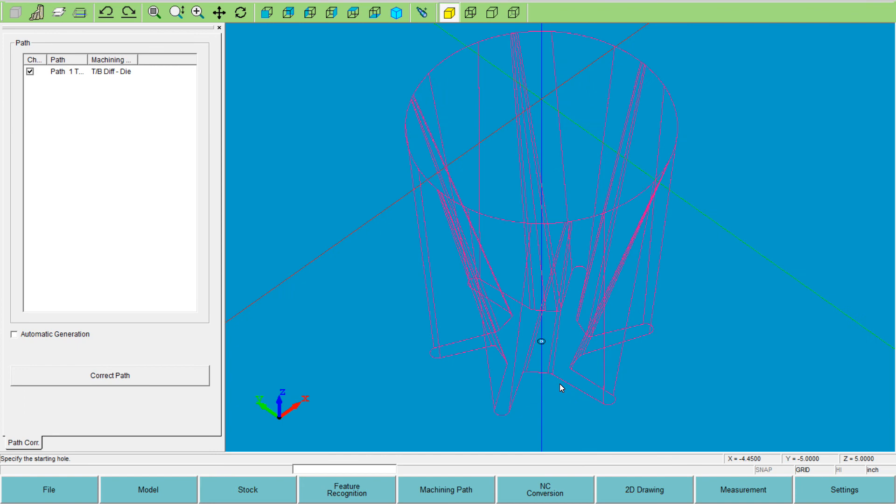
left_click(531, 285)
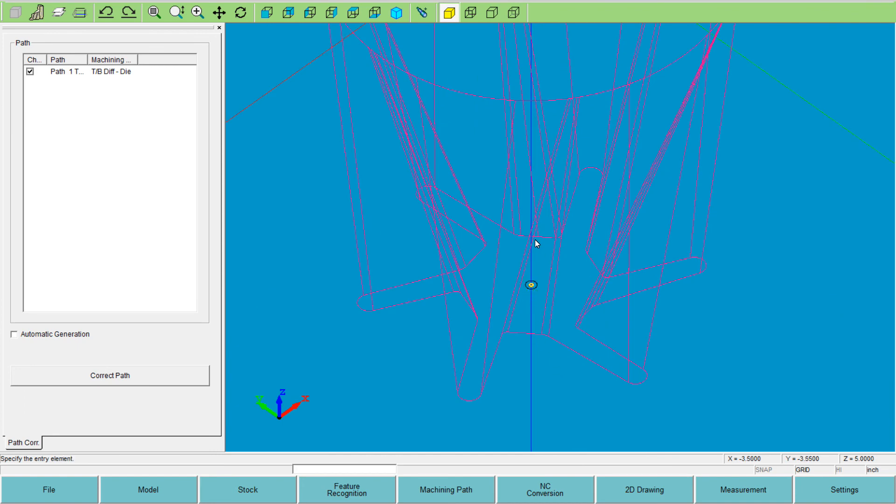
left_click(533, 237)
left_click(489, 297)
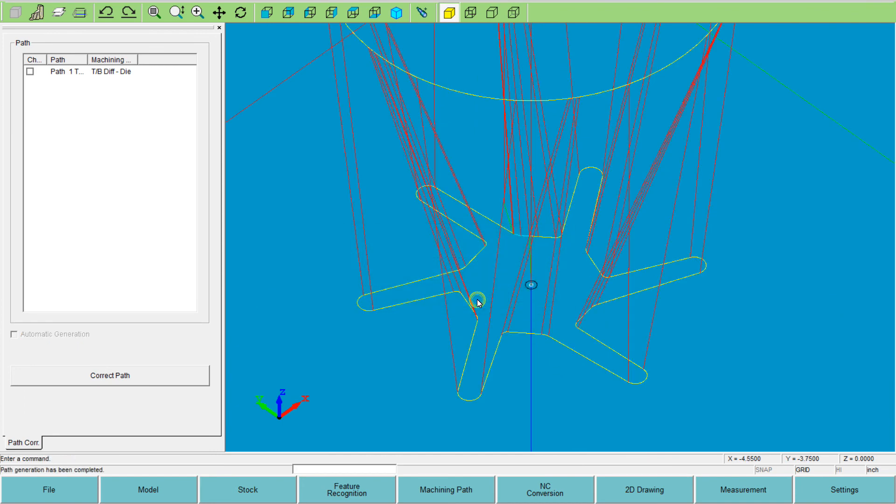
- Delete the corrected T/B Diff die machining path
scroll(502, 94, "up", 1)
scroll(509, 150, "down", 3)
scroll(545, 193, "up", 5)
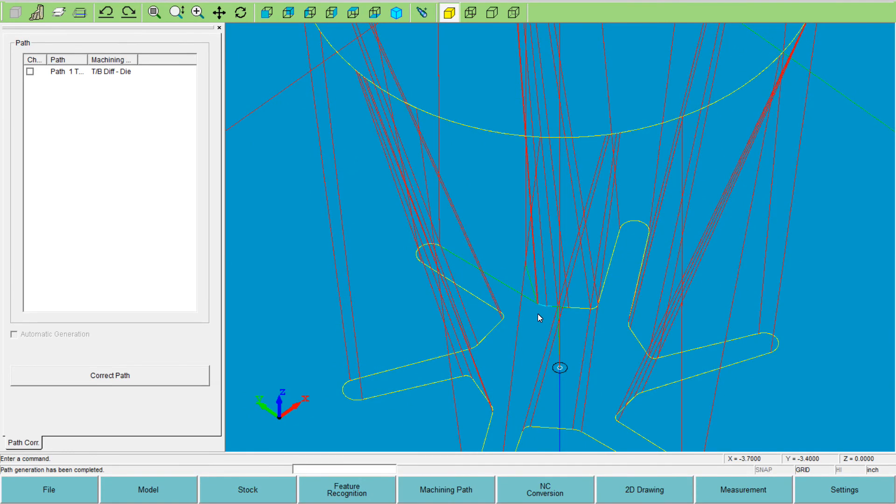
scroll(535, 312, "down", 8)
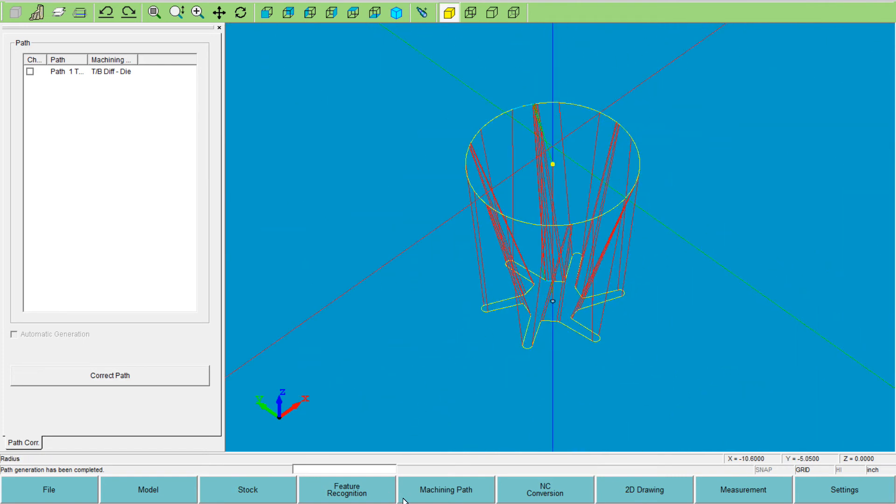
left_click(429, 500)
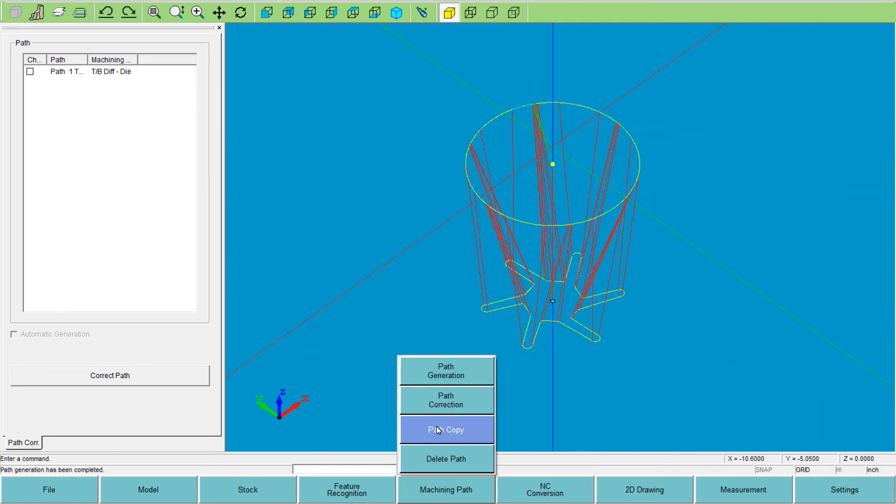
left_click(434, 462)
left_click(30, 72)
left_click(102, 380)
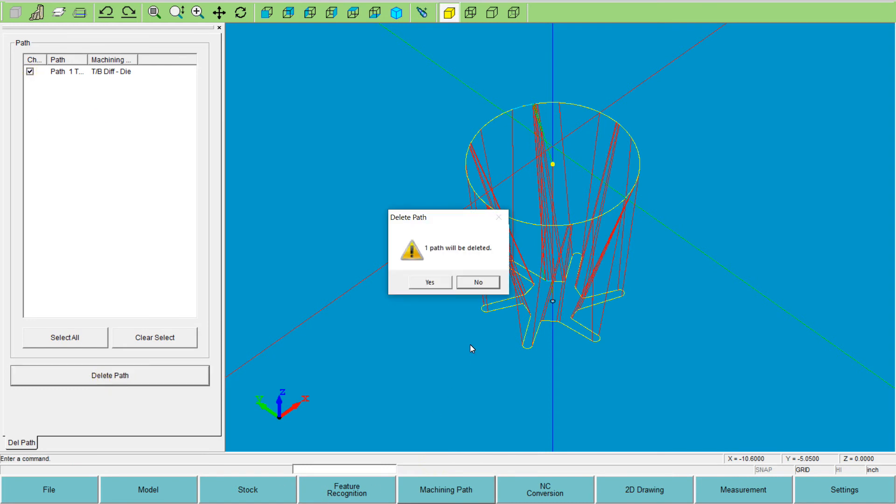
left_click(430, 282)
- Delete the extracted T/B Diff contour from the model
left_click(346, 494)
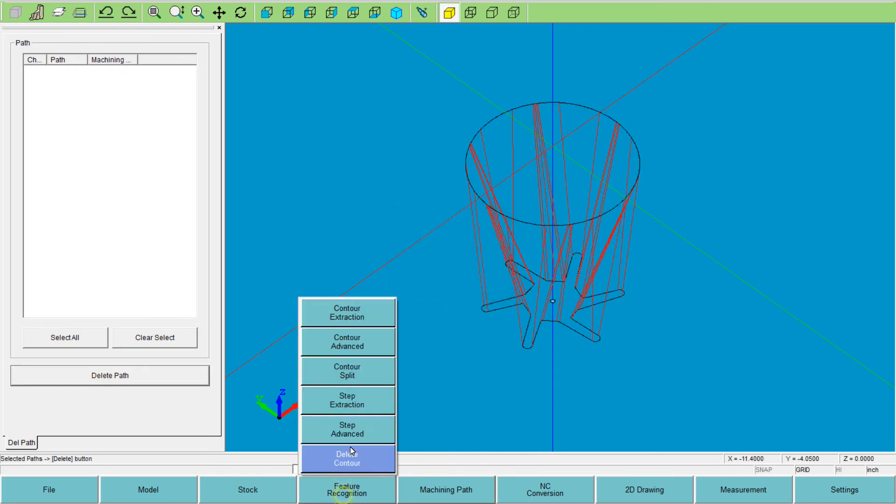
left_click(347, 452)
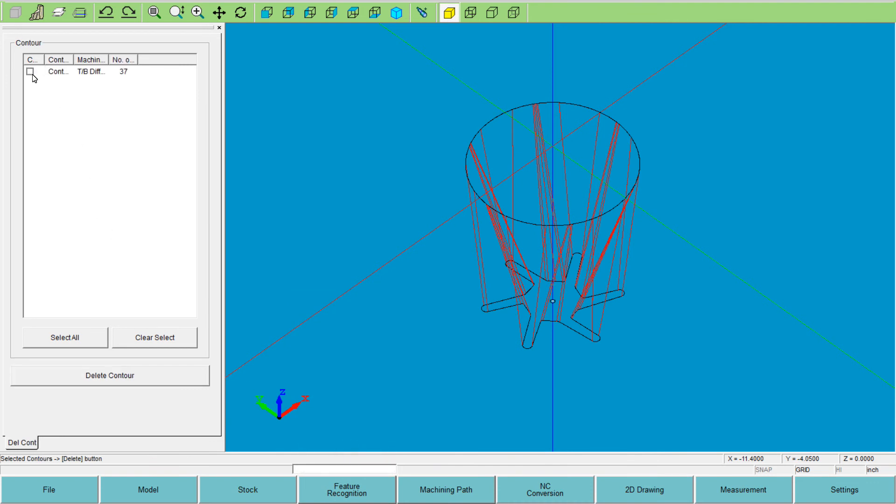
left_click(130, 375)
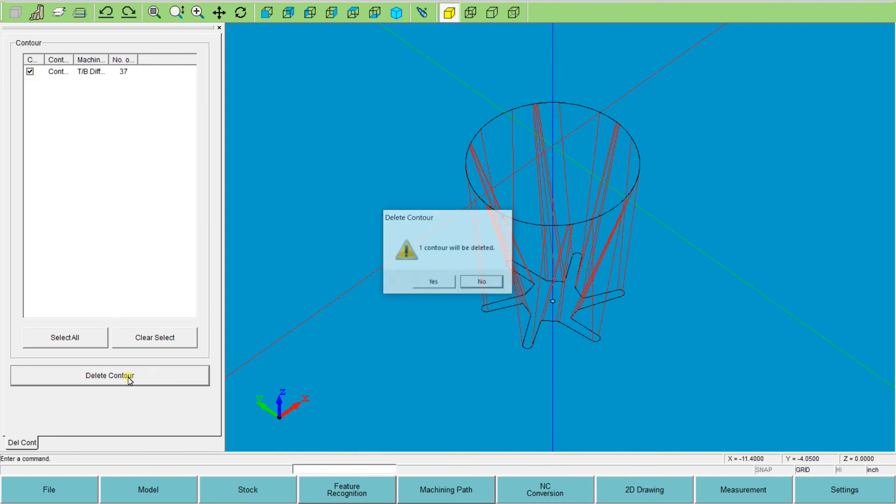
left_click(431, 282)
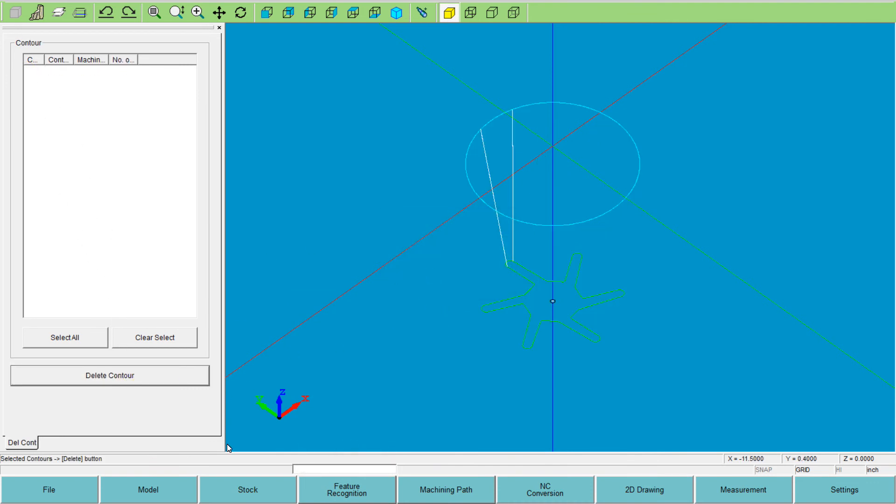
- Start a new contour extraction on Model 1 and set the TN program plane to 5 by picking the circle profile
left_click(330, 496)
left_click(319, 311)
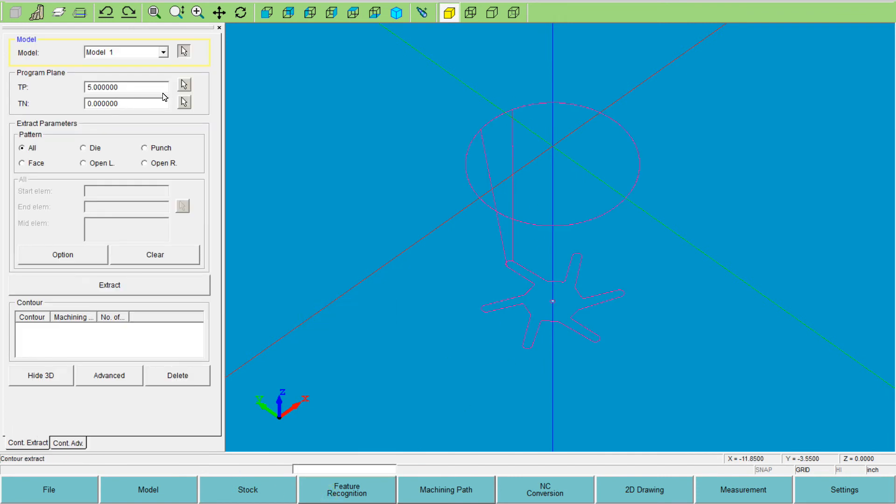
left_click(185, 86)
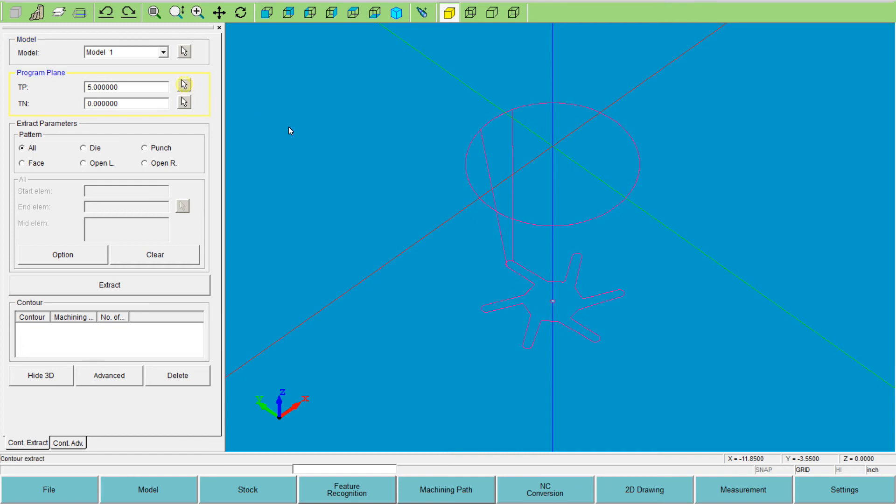
left_click(518, 267)
left_click(531, 274)
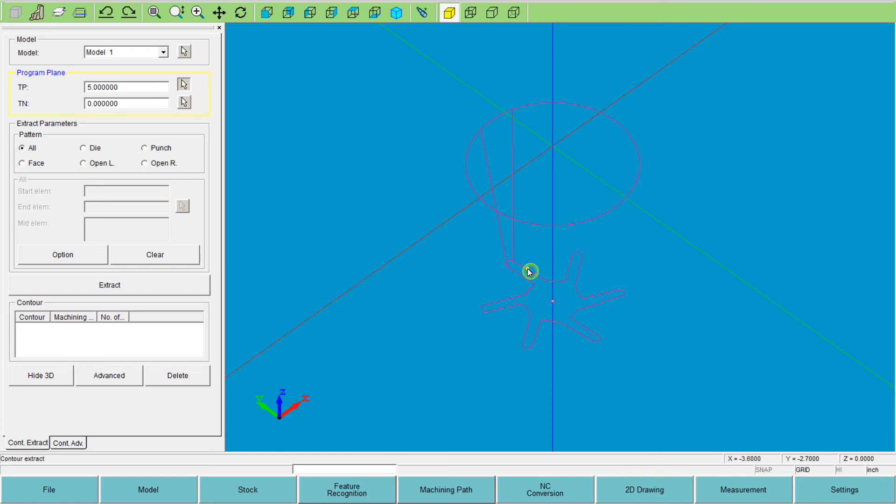
double_click(142, 87)
double_click(144, 104)
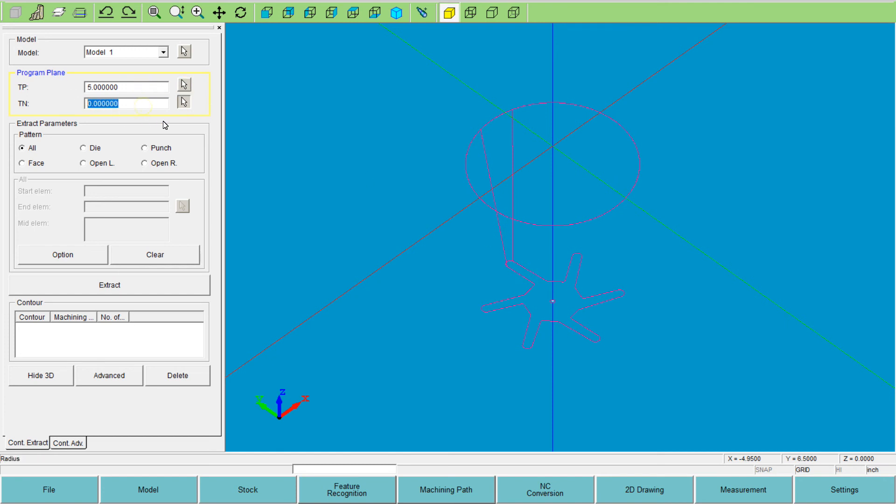
left_click(182, 102)
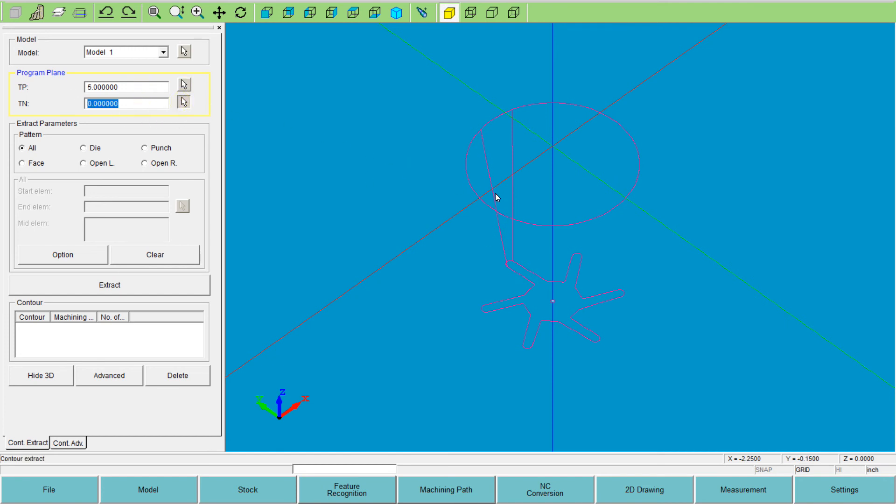
left_click(480, 200)
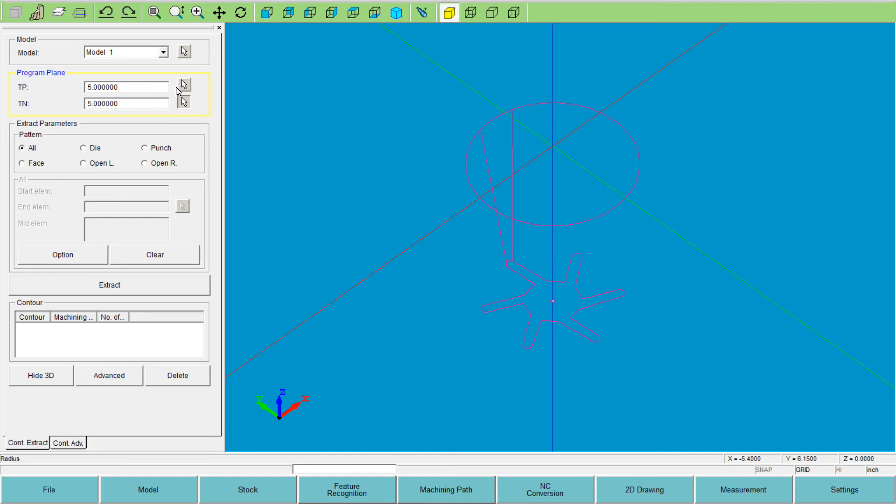
- Set the TP program plane to 0 from the star profile and extract the contours with the All pattern
left_click(182, 87)
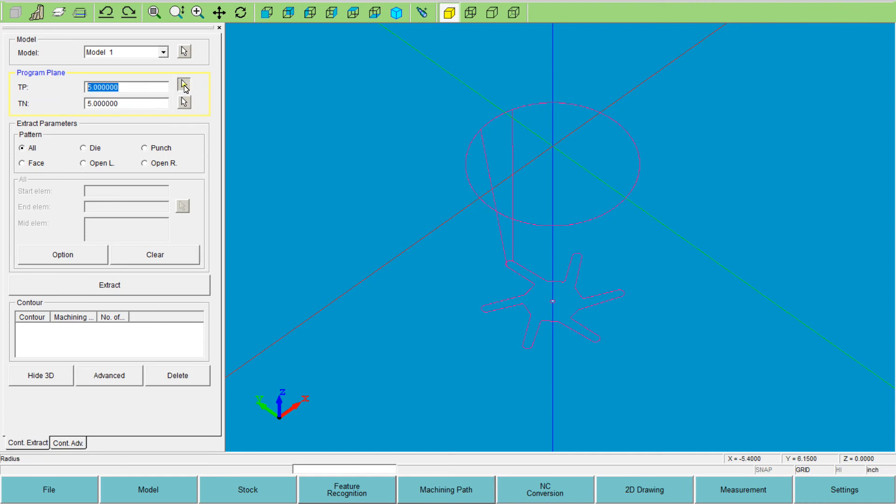
left_click(502, 302)
left_click(116, 284)
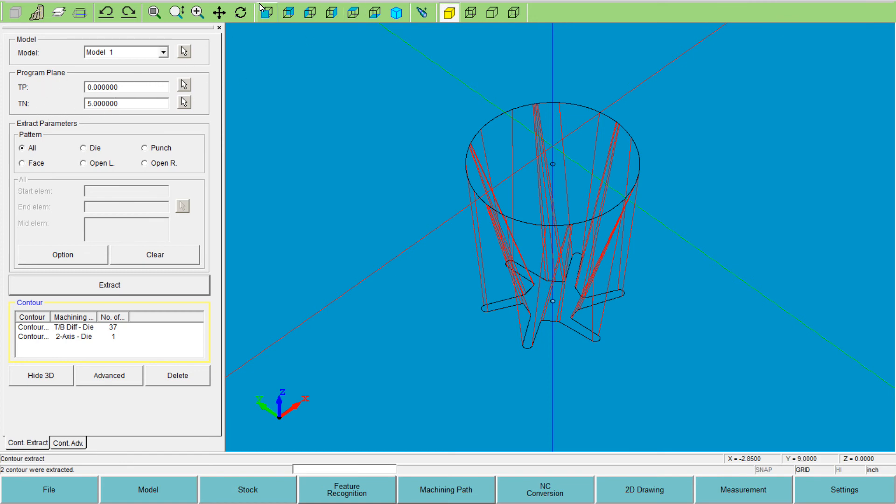
- Generate the T/B Diff die path with an avoidance distance of 0.1 from the central hole to the slanted inner star edge, accepting the interference
left_click(353, 12)
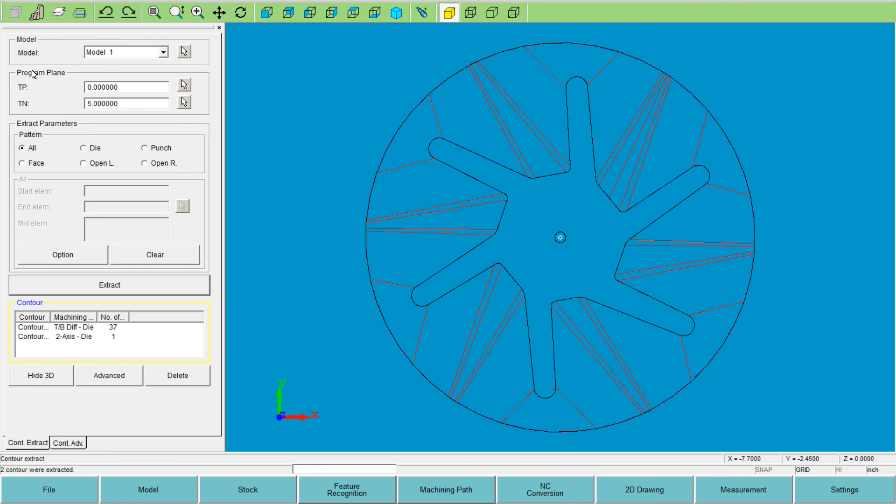
left_click(439, 493)
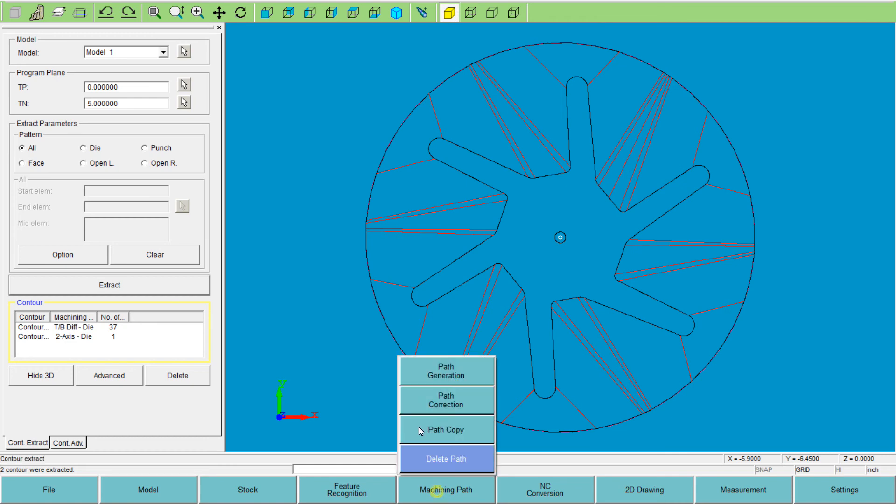
left_click(424, 379)
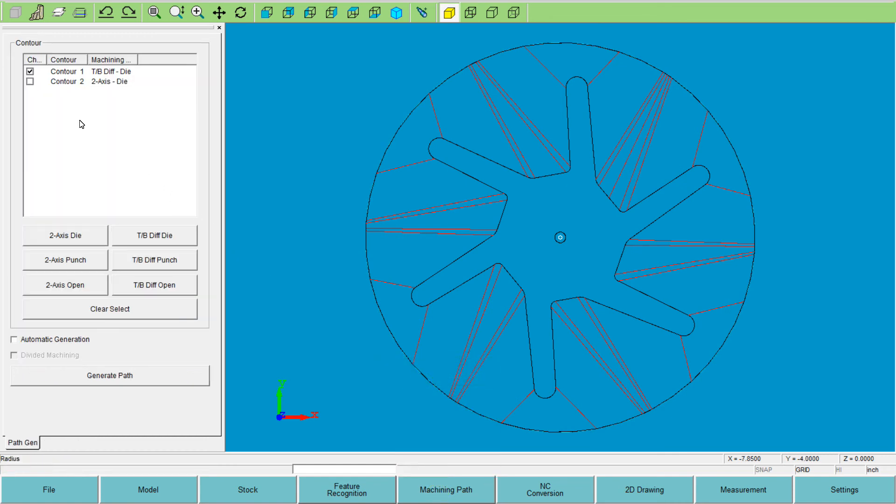
left_click(64, 74)
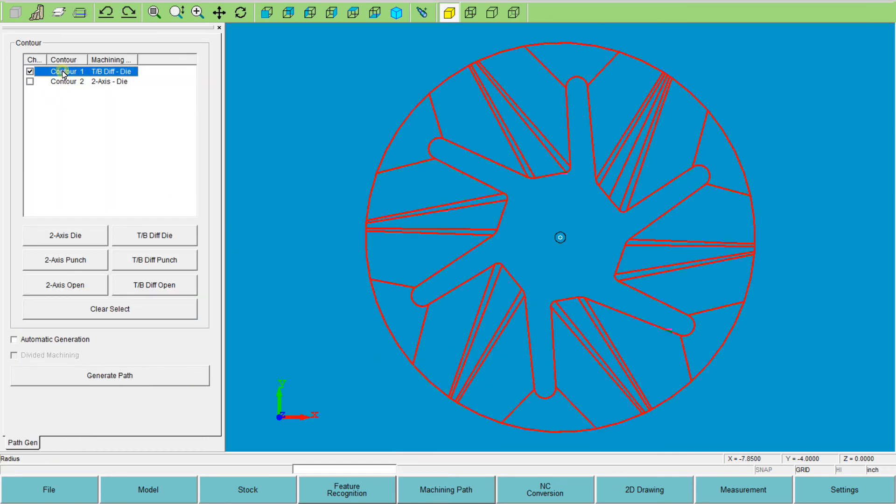
left_click(103, 380)
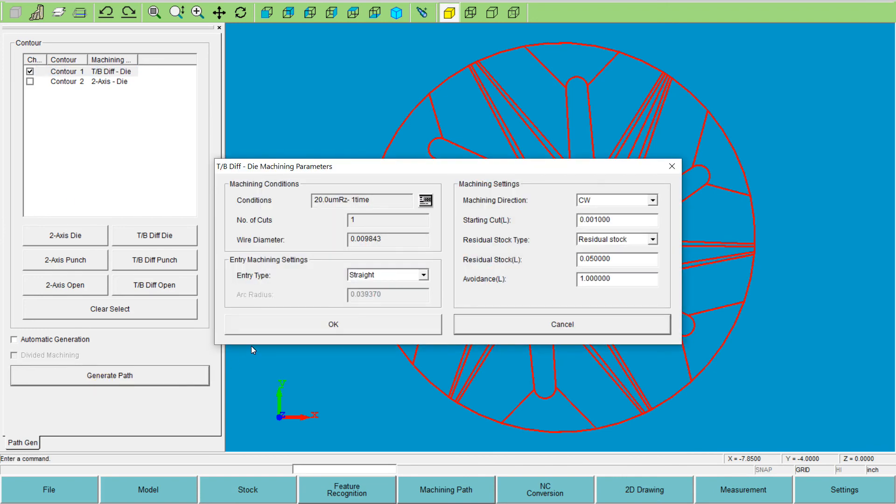
double_click(637, 280)
type(".1")
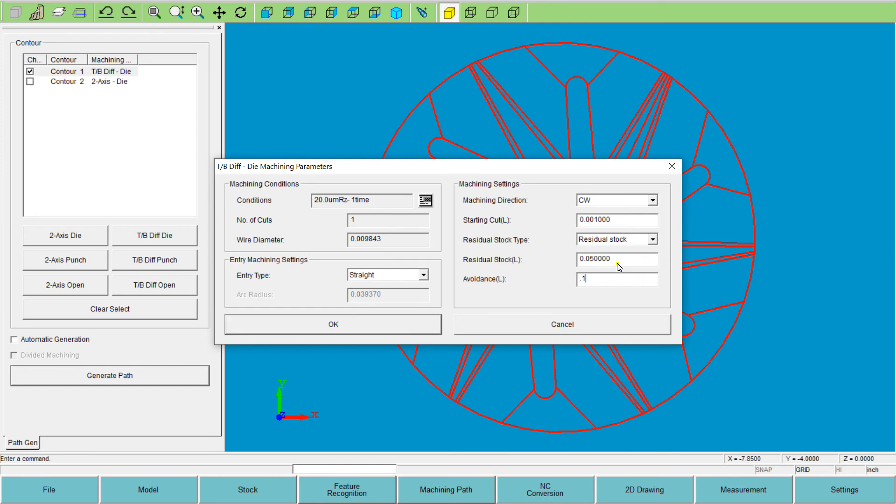
left_click(417, 330)
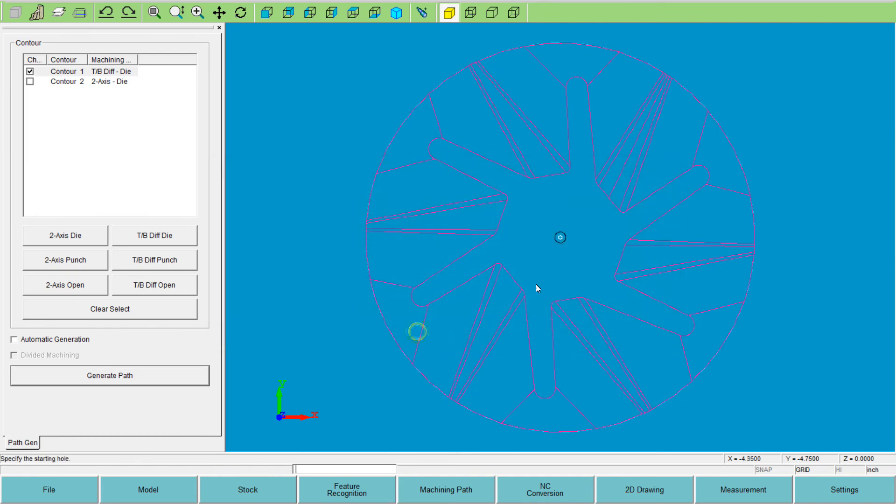
left_click(561, 237)
left_click(608, 198)
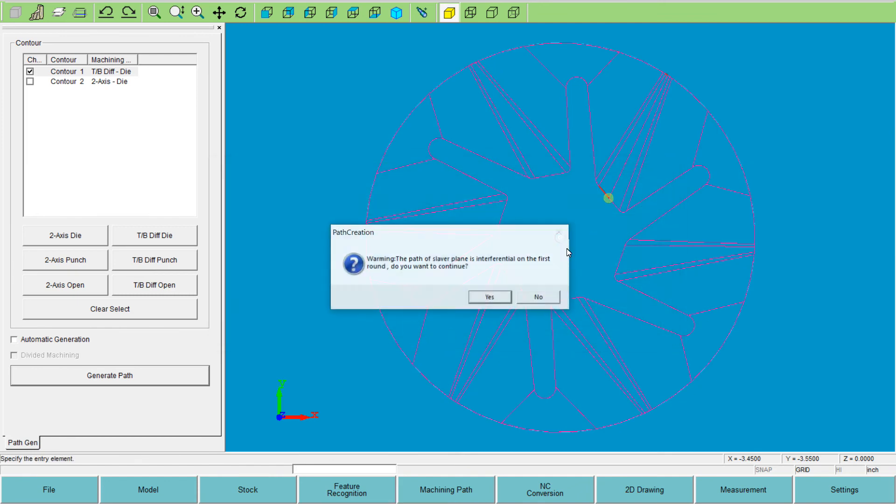
left_click(489, 296)
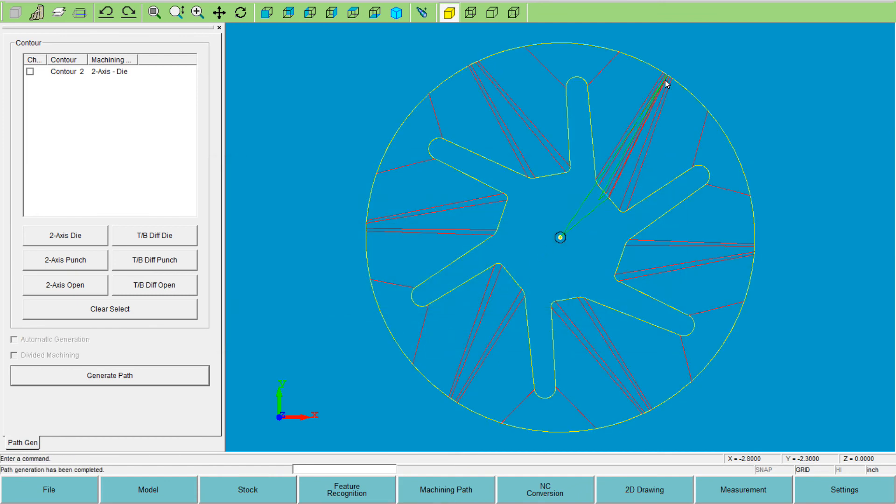
- Examine the generated path's entry and escape moves on the star and circle profiles from a tilted close-up view
left_click(241, 13)
left_click_drag(632, 212, 690, 166)
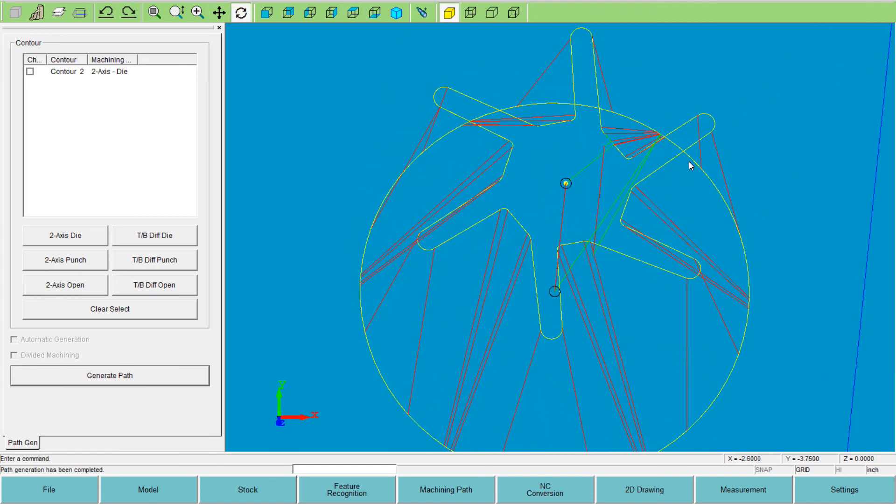
scroll(672, 148, "down", 2)
scroll(644, 177, "up", 4)
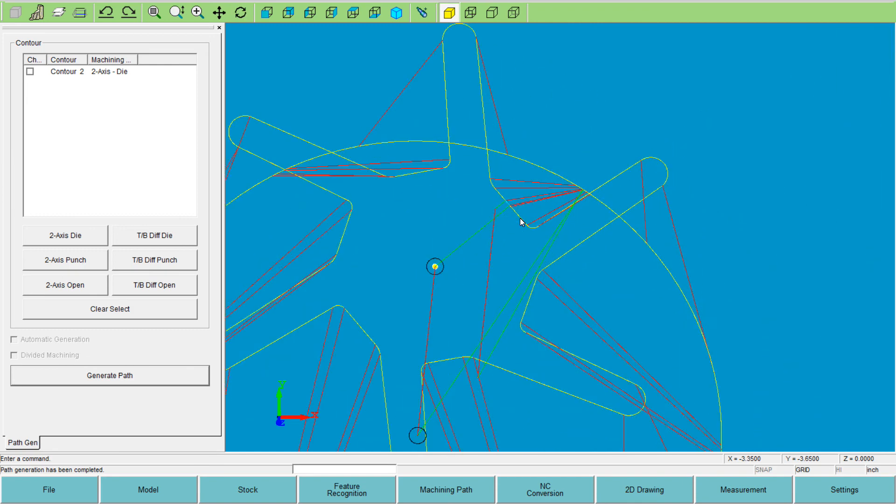
scroll(546, 216, "up", 3)
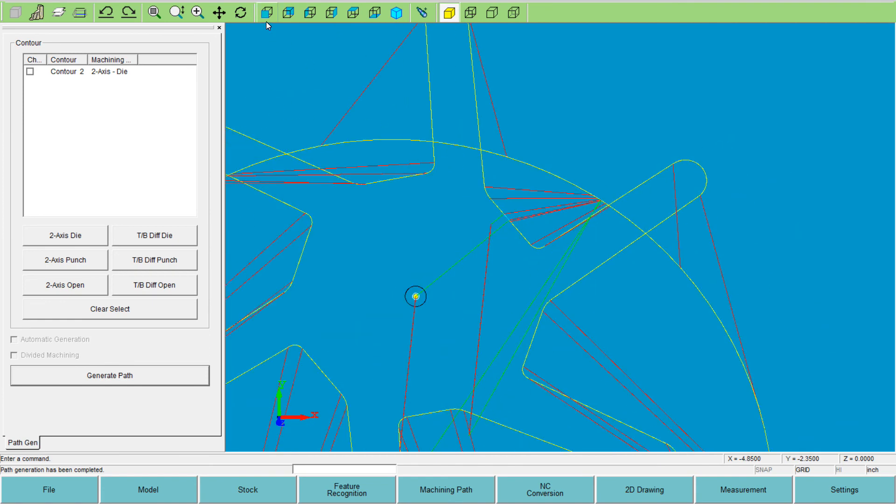
left_click(219, 13)
left_click_drag(403, 319, 397, 258)
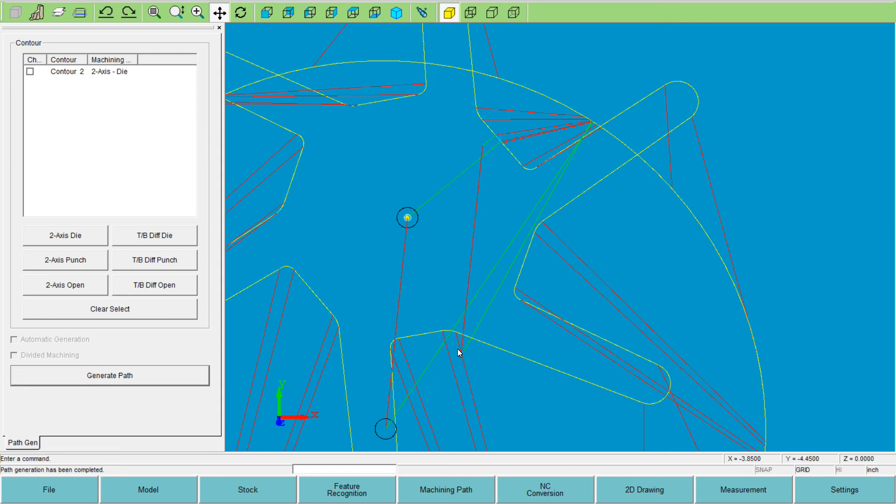
scroll(590, 133, "down", 3)
scroll(591, 149, "up", 5)
scroll(561, 202, "up", 1)
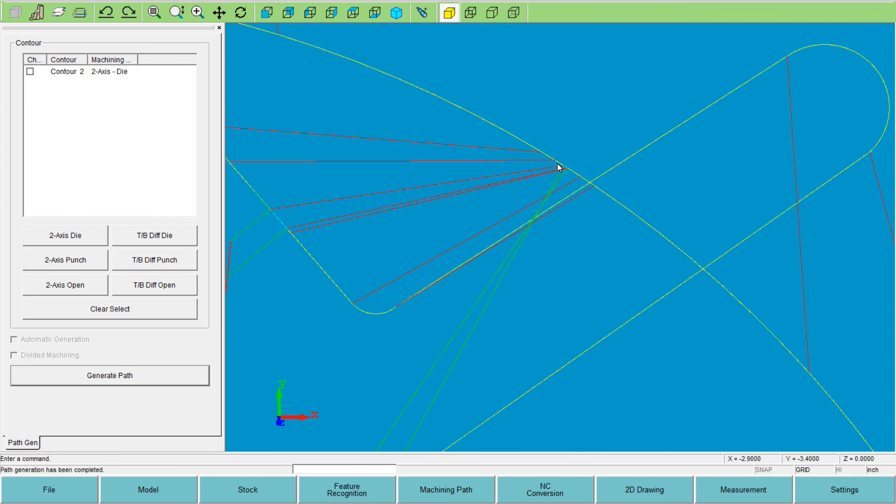
scroll(539, 213, "up", 3)
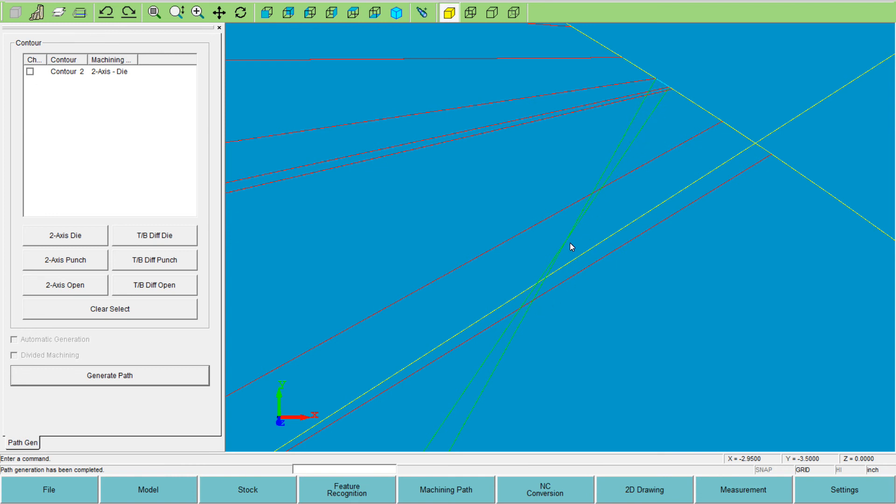
- Examine the path from above where it meets the circle and where it enters the slanted inner star edge
left_click(353, 21)
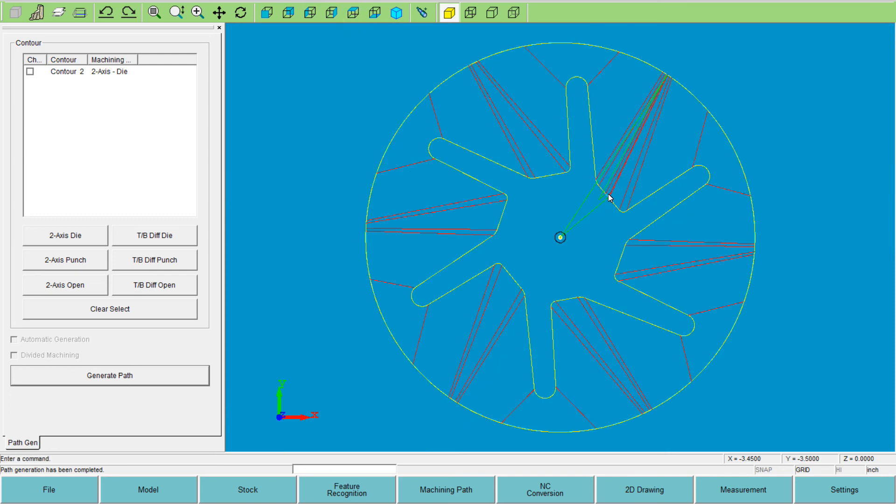
scroll(651, 109, "down", 2)
scroll(650, 116, "up", 6)
scroll(548, 192, "up", 1)
scroll(538, 227, "up", 1)
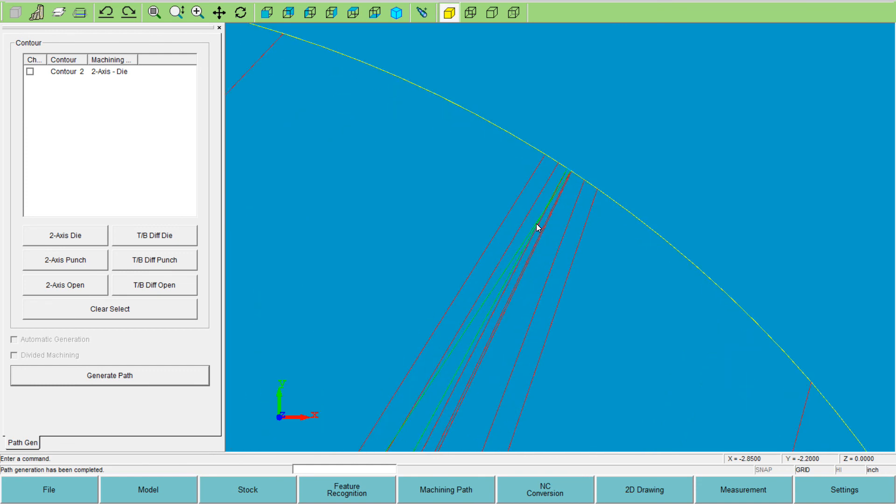
scroll(547, 231, "down", 7)
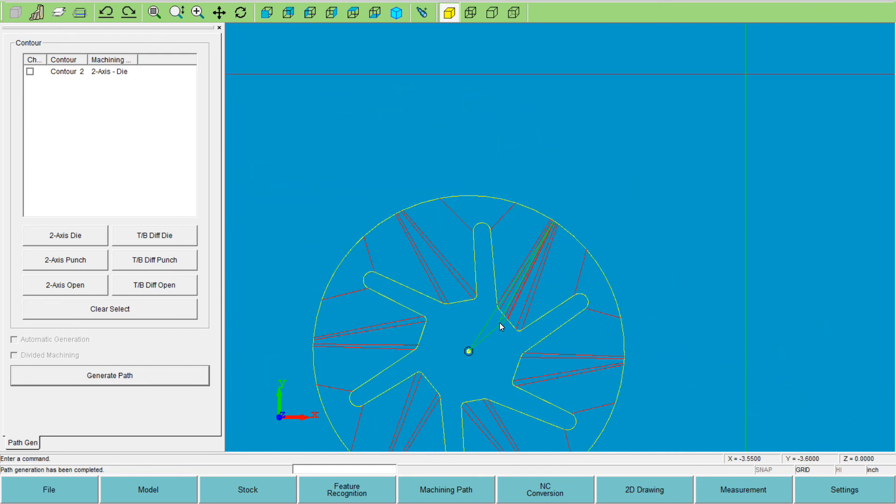
scroll(509, 323, "up", 4)
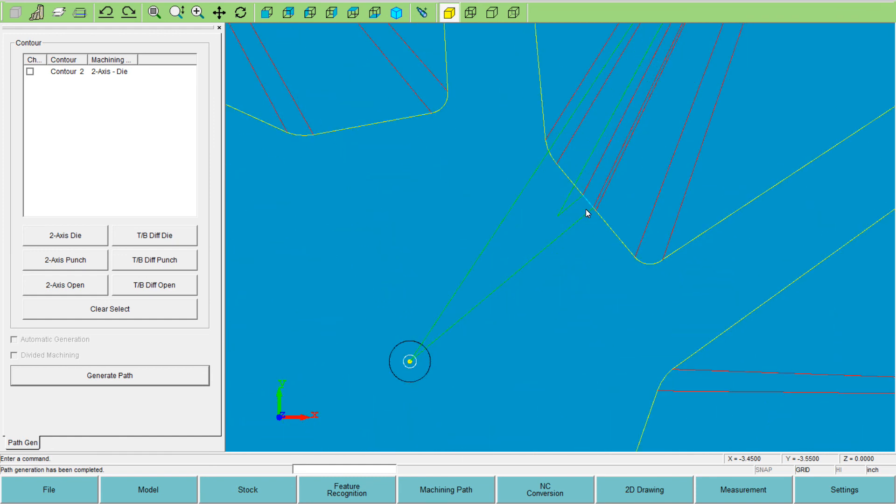
- Examine the path across the full star and circle profiles and in a tilted close-up around the entry edge
scroll(617, 96, "down", 3)
scroll(664, 48, "down", 2)
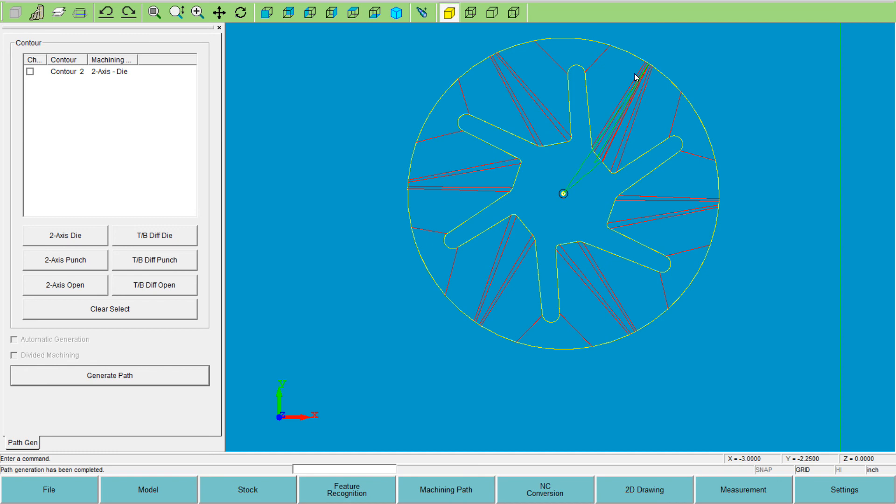
scroll(644, 73, "up", 5)
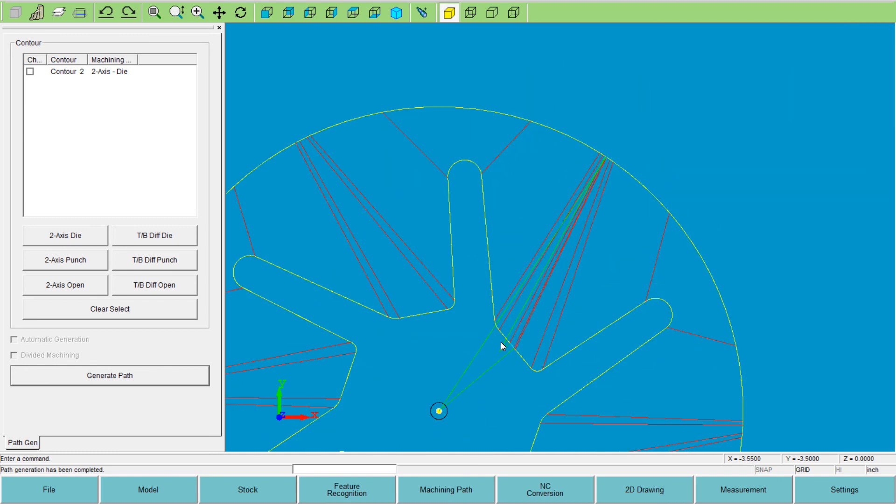
left_click(241, 13)
left_click_drag(438, 296, 473, 319)
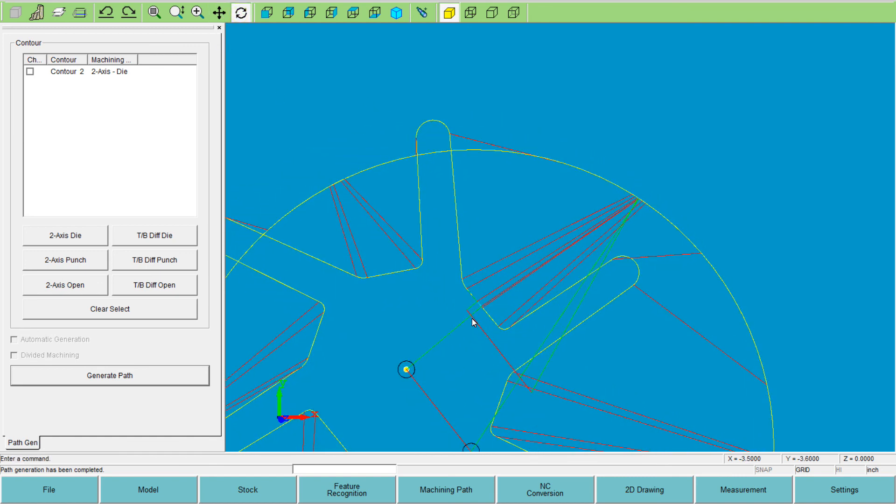
- Correct the T/B Diff die path's machining parameters by setting the residual stock to 0.5
left_click(396, 12)
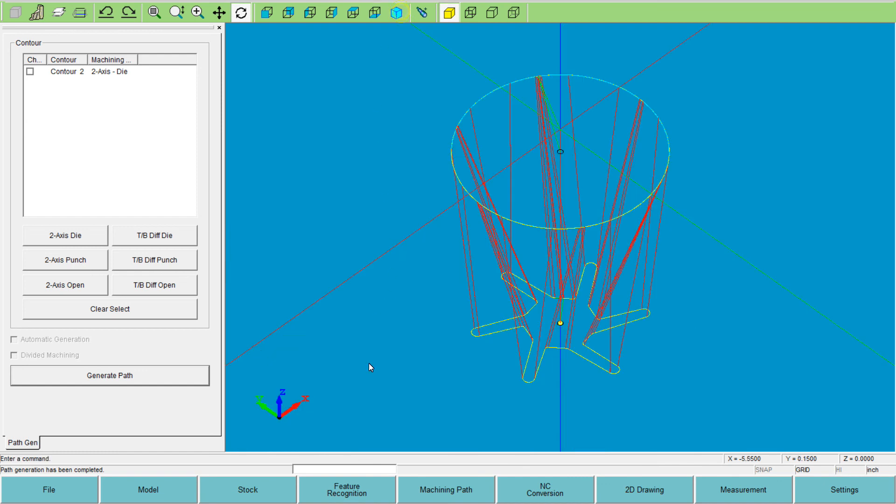
left_click(450, 493)
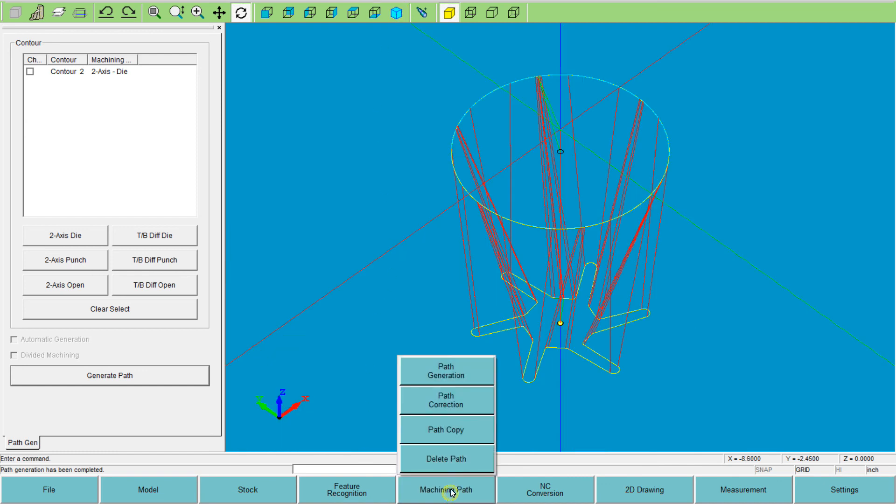
left_click(446, 404)
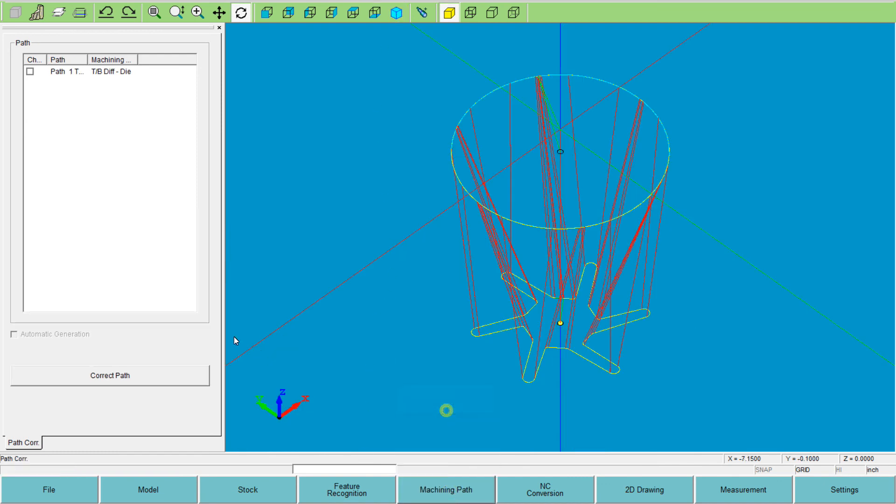
left_click(30, 72)
left_click(114, 382)
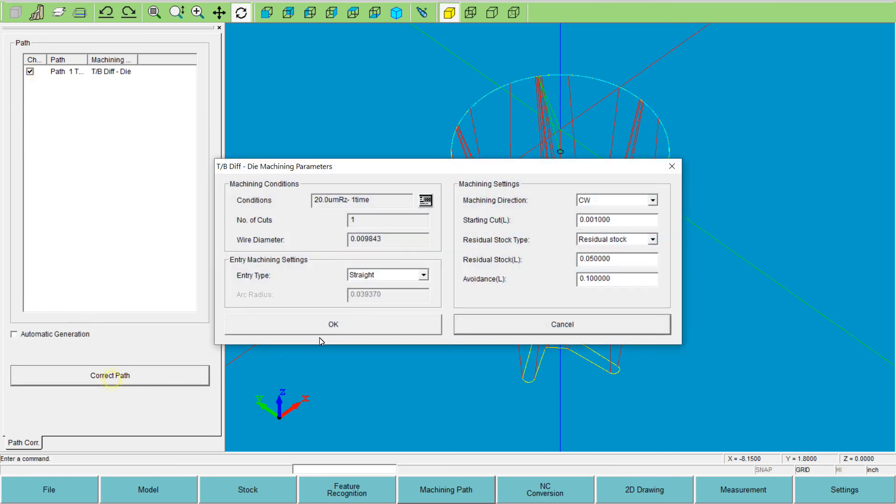
left_click_drag(621, 260, 584, 261)
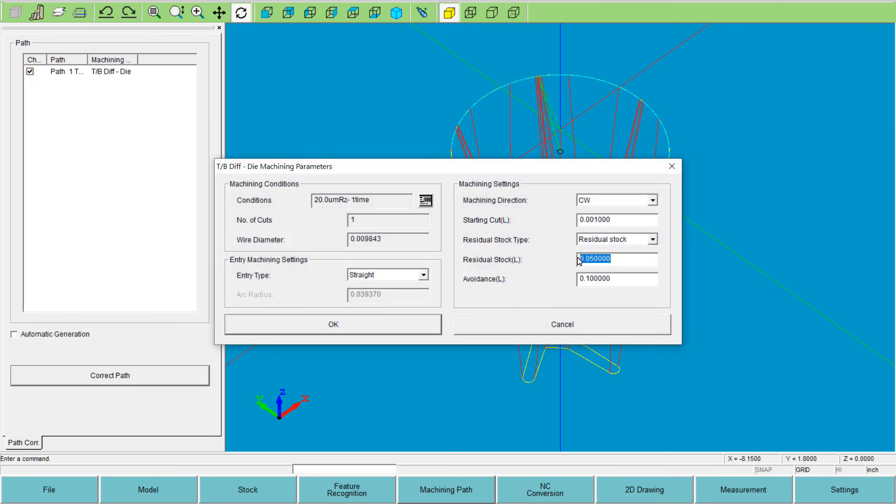
type(".5")
left_click(408, 326)
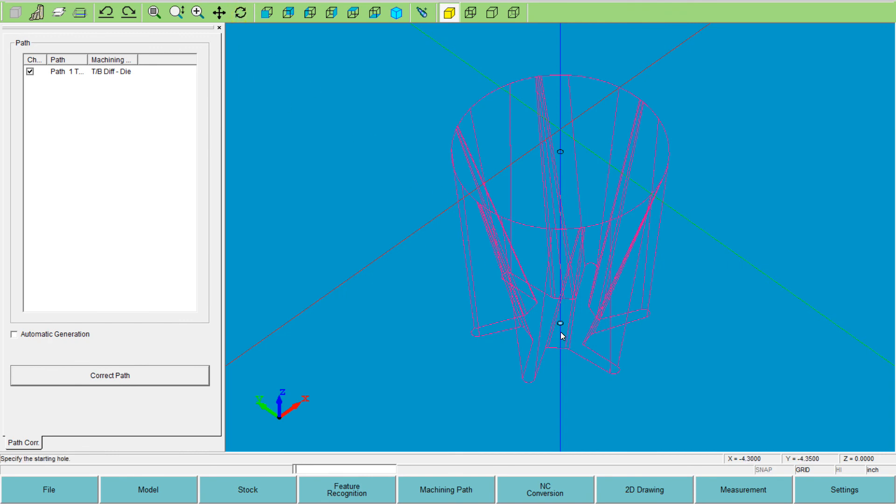
- Regenerate the corrected path using the central hole on the star profile as start and the slanted inner star edge as entry
scroll(562, 329, "down", 4)
scroll(562, 333, "up", 5)
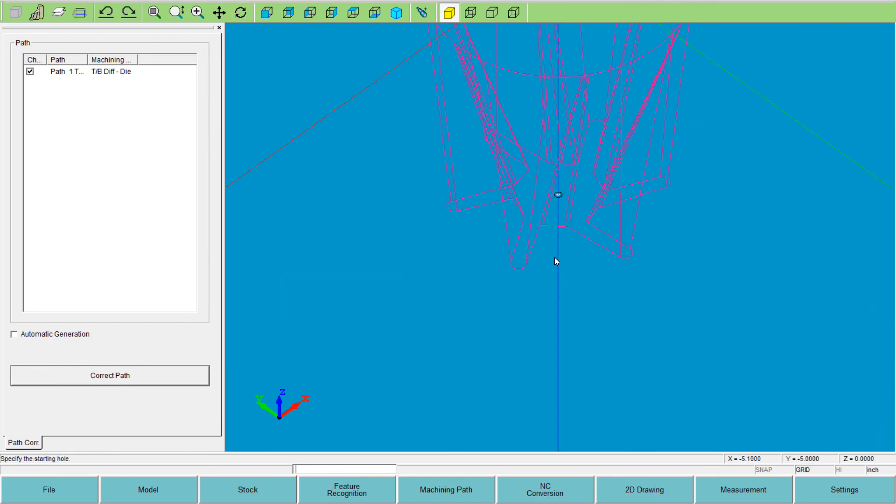
left_click(559, 195)
left_click(564, 166)
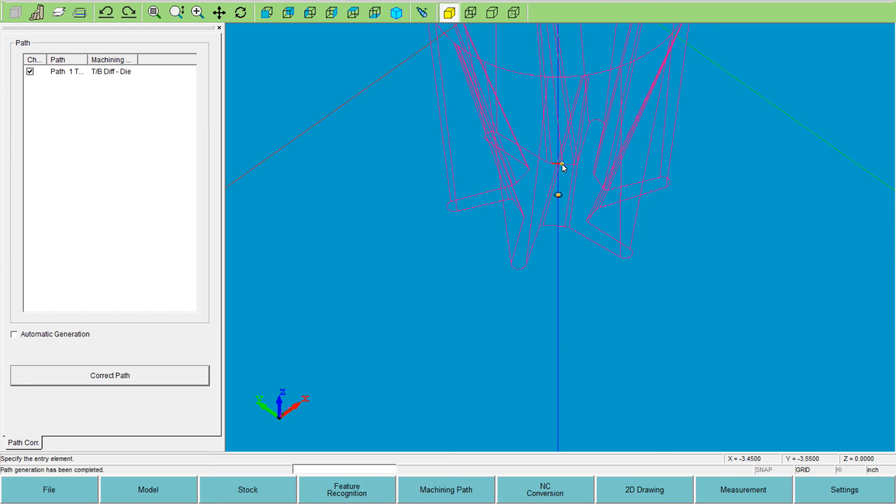
- Examine the residual stock portion and escape move of the corrected path from above and from a tilted view
left_click(356, 17)
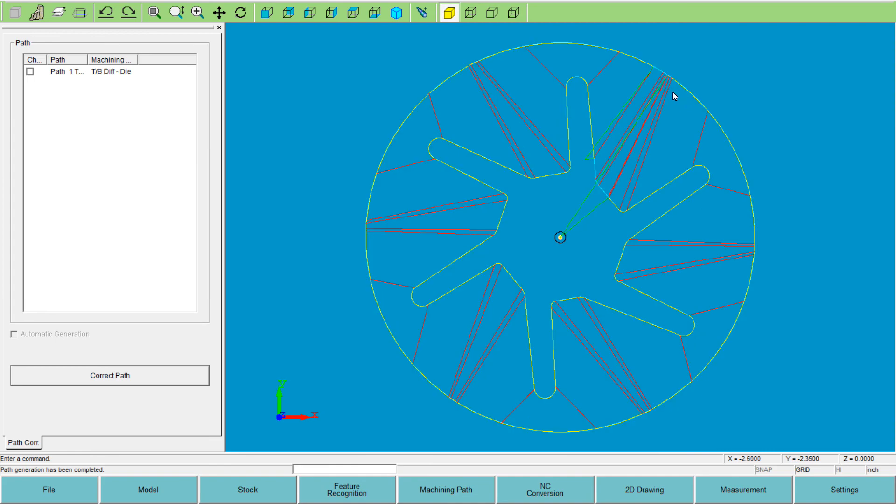
scroll(671, 113, "up", 2)
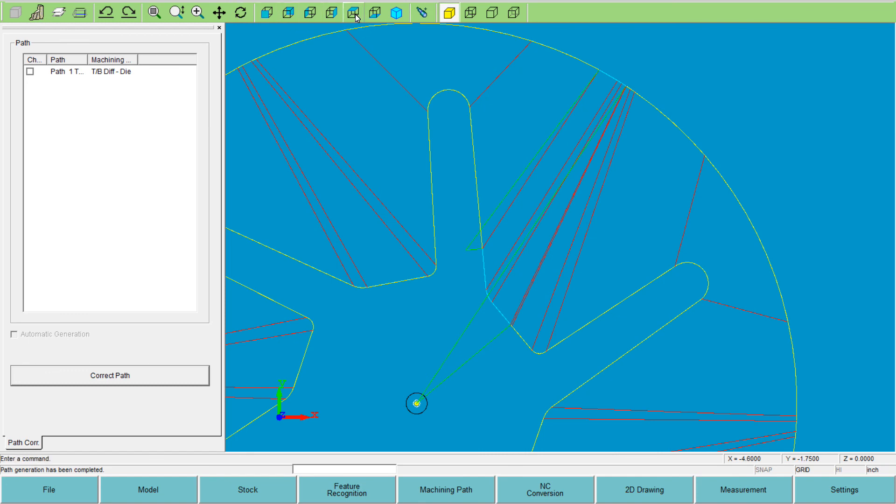
left_click(219, 13)
mouse_move(504, 155)
left_mouse_down()
mouse_move(492, 136)
mouse_move(469, 156)
left_mouse_up()
left_click(240, 13)
left_click(243, 14)
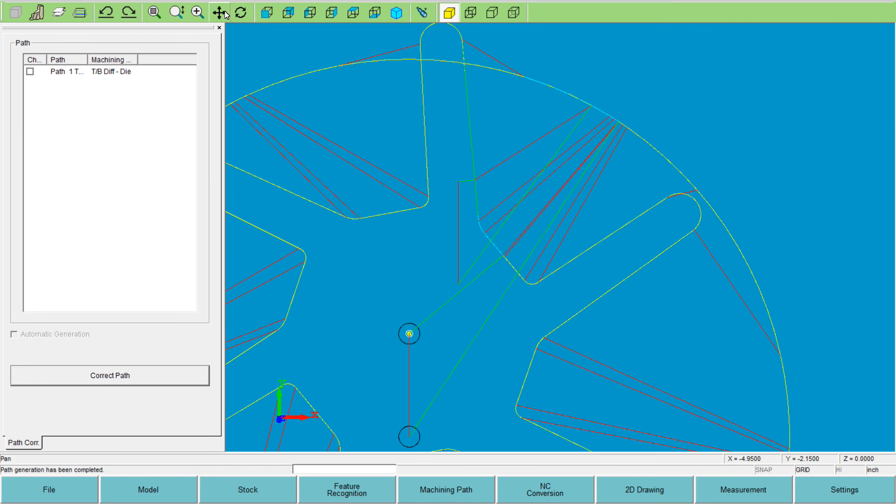
left_click(241, 13)
left_click_drag(427, 164, 426, 140)
- Examine from above where the corrected path stops on the star's slot edge and on the outer circle
left_click(354, 12)
scroll(598, 155, "up", 2)
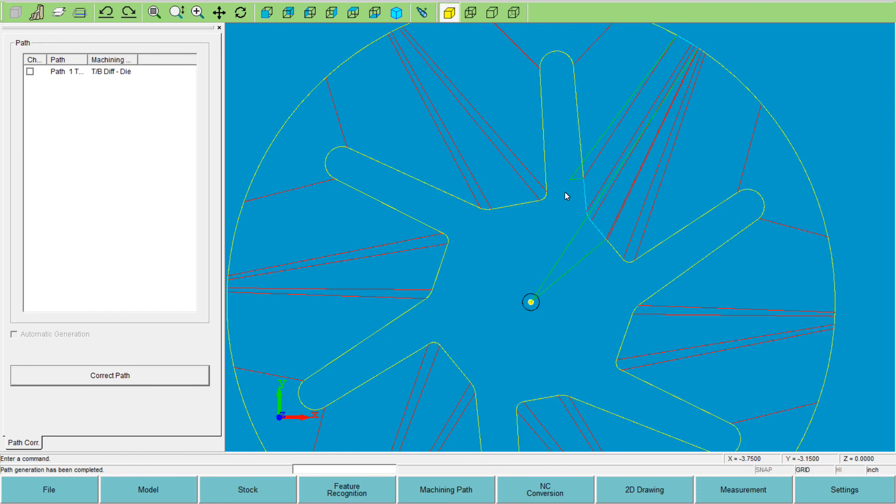
scroll(519, 275, "down", 1)
scroll(521, 247, "down", 3)
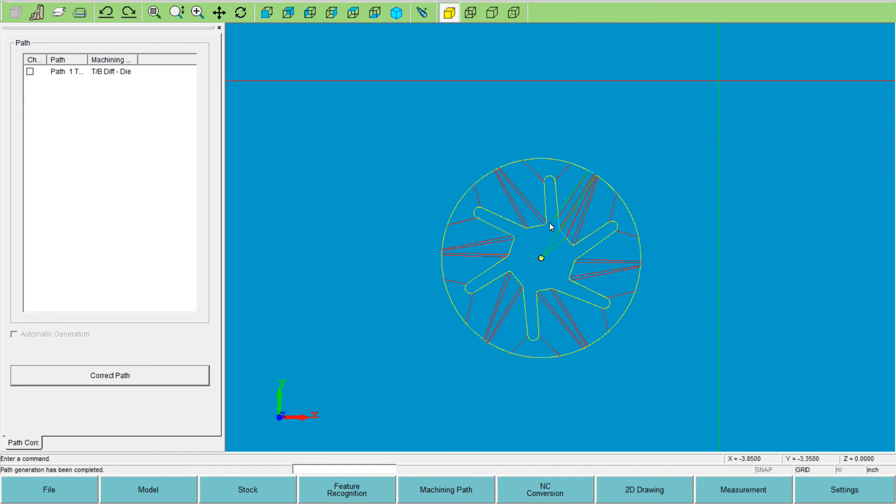
scroll(564, 234, "down", 1)
scroll(564, 234, "up", 2)
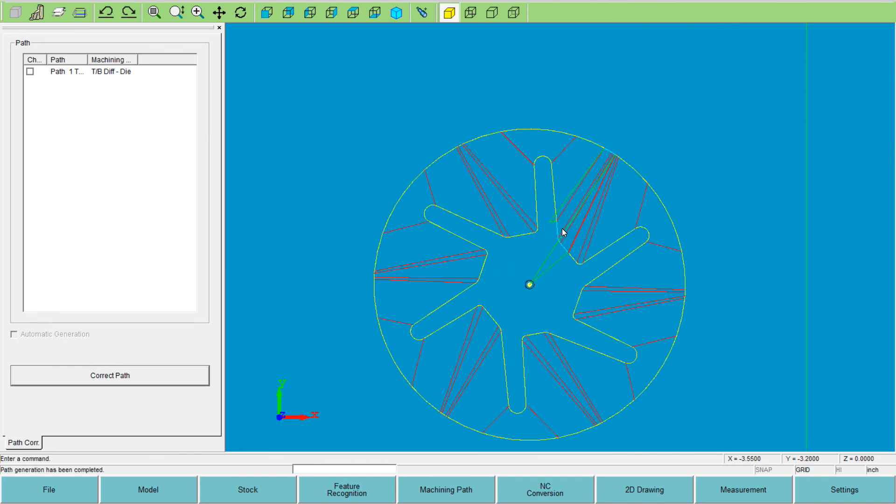
scroll(556, 226, "up", 2)
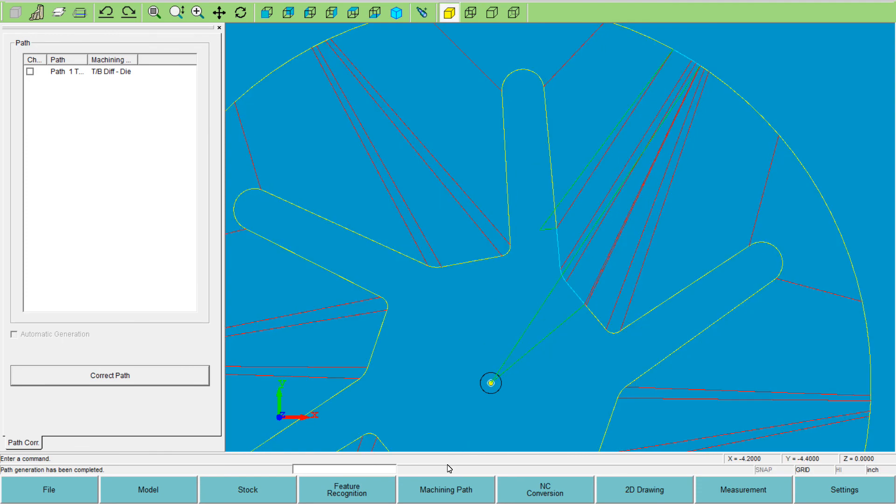
left_click(437, 490)
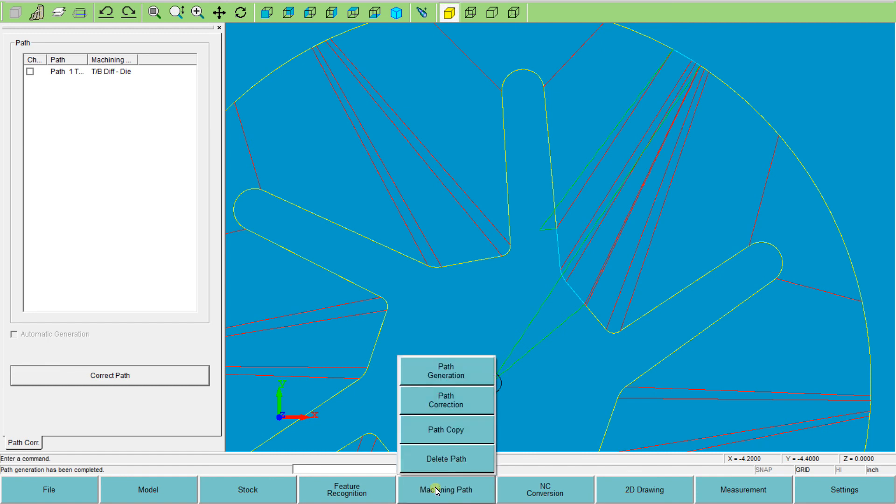
left_click(437, 374)
left_click(28, 73)
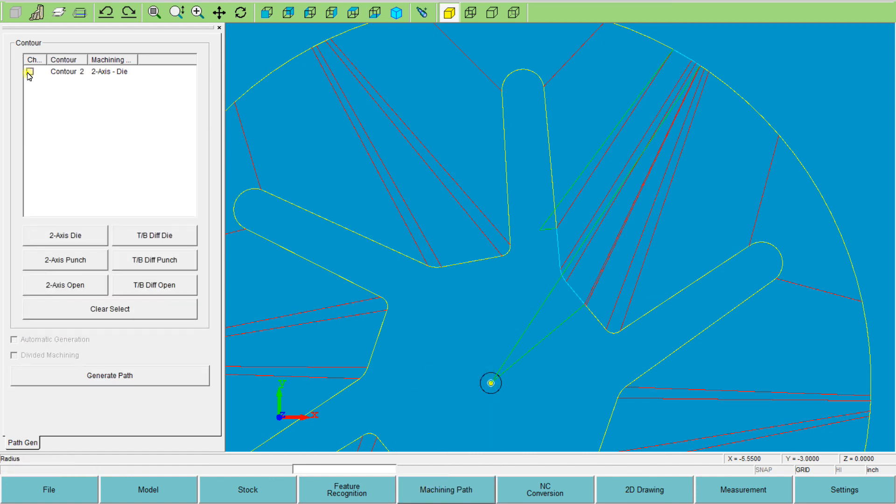
left_click(29, 72)
left_click(110, 380)
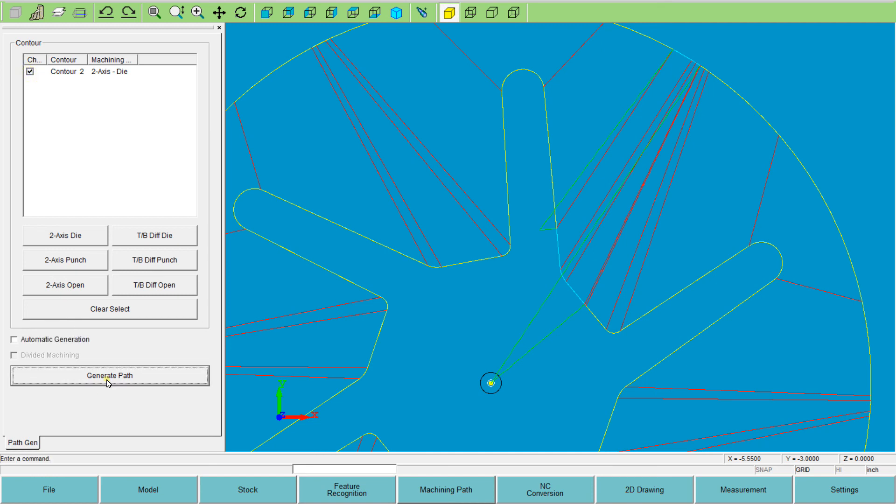
left_click(515, 378)
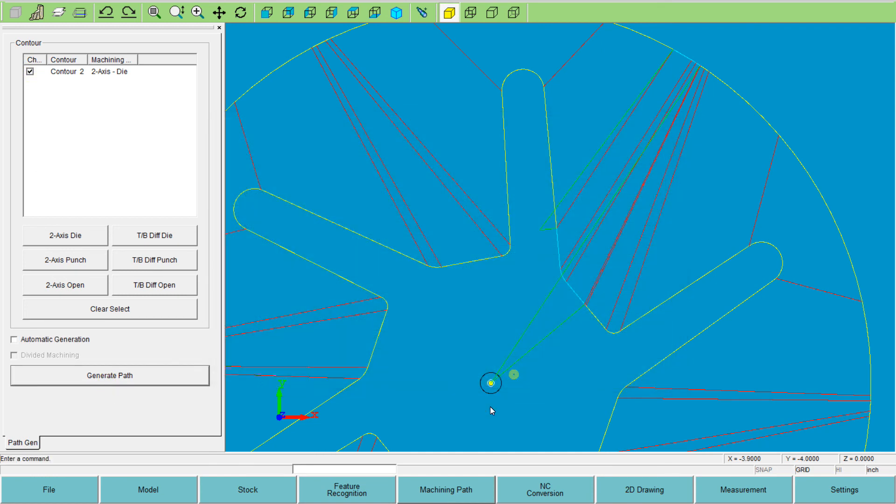
- Review the avoidance distance in the T/B Diff die path's correction parameters
left_click(459, 489)
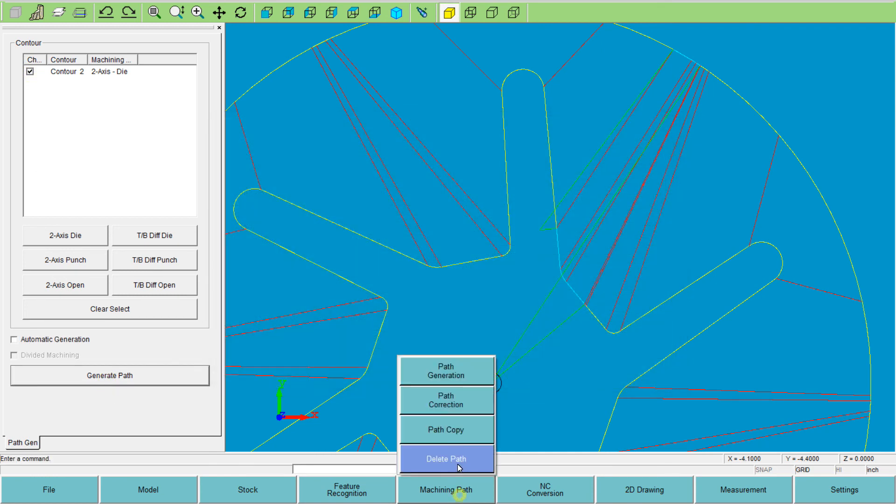
left_click(456, 400)
left_click(30, 72)
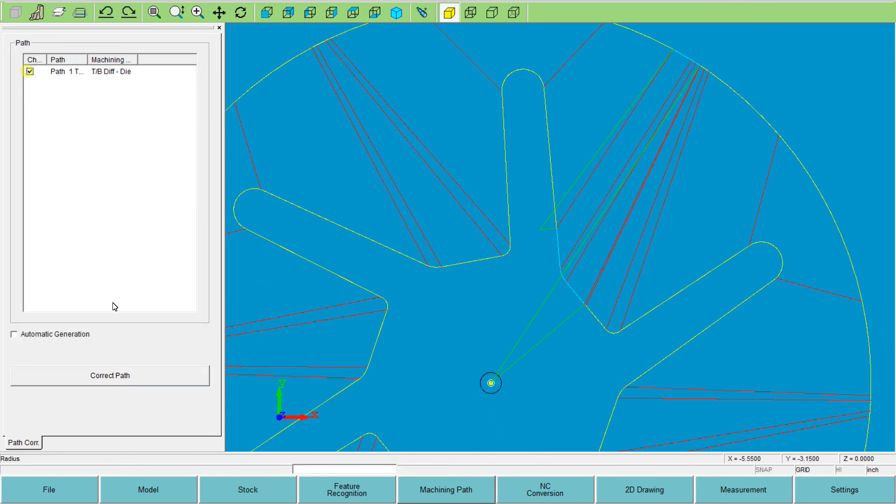
left_click(131, 376)
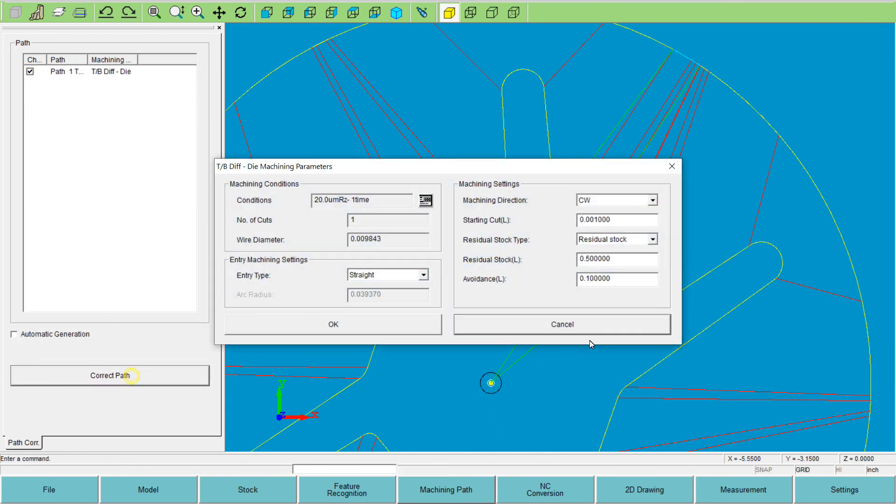
double_click(609, 281)
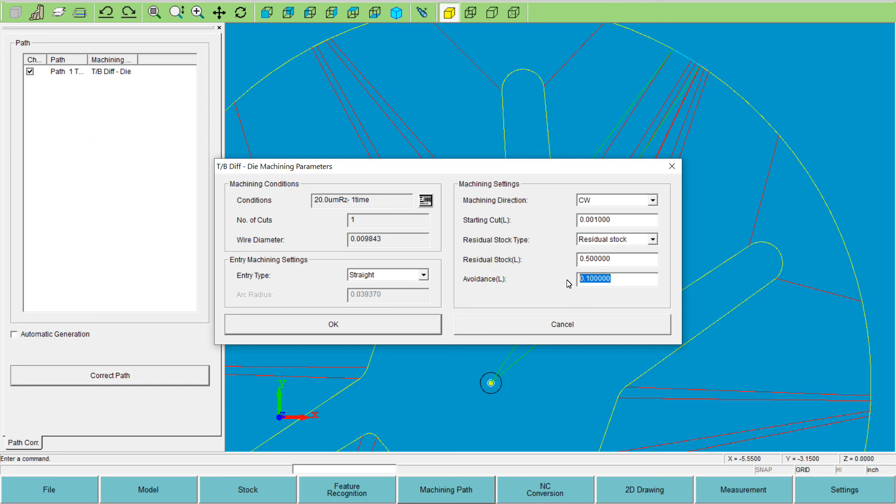
left_click(486, 323)
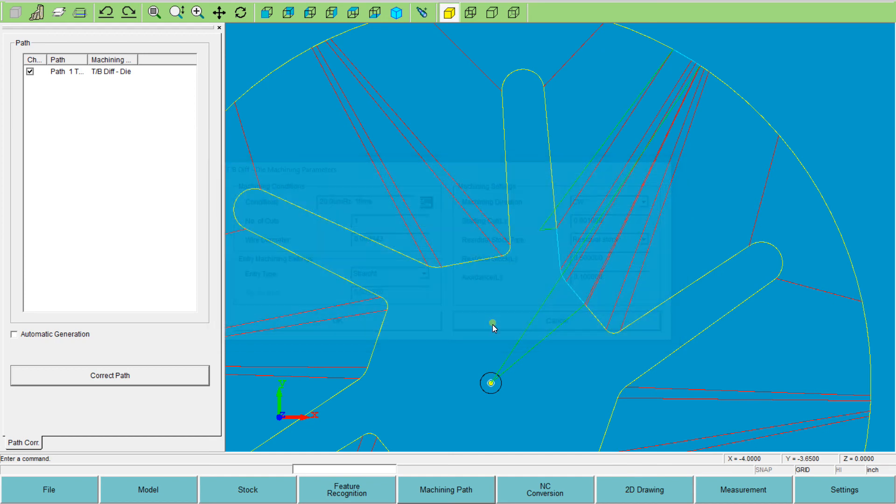